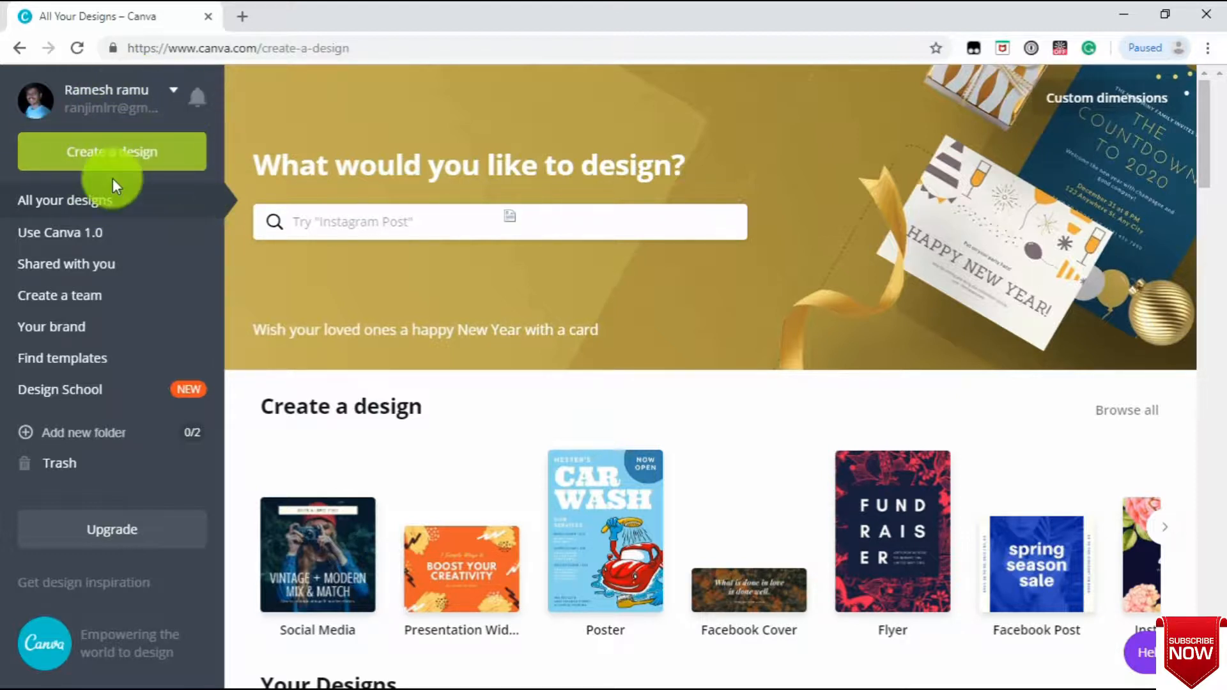
- Look through the design types and the existing designs on the home page
scroll(677, 356, down, 1)
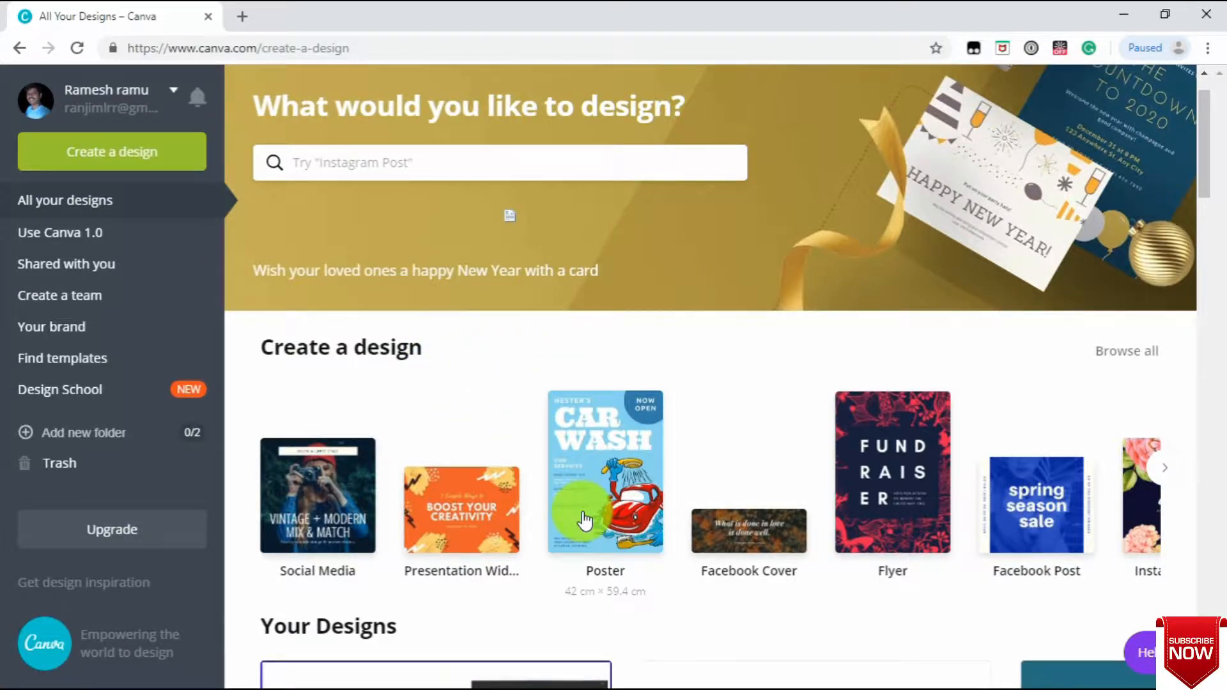
scroll(584, 518, down, 3)
scroll(579, 511, down, 4)
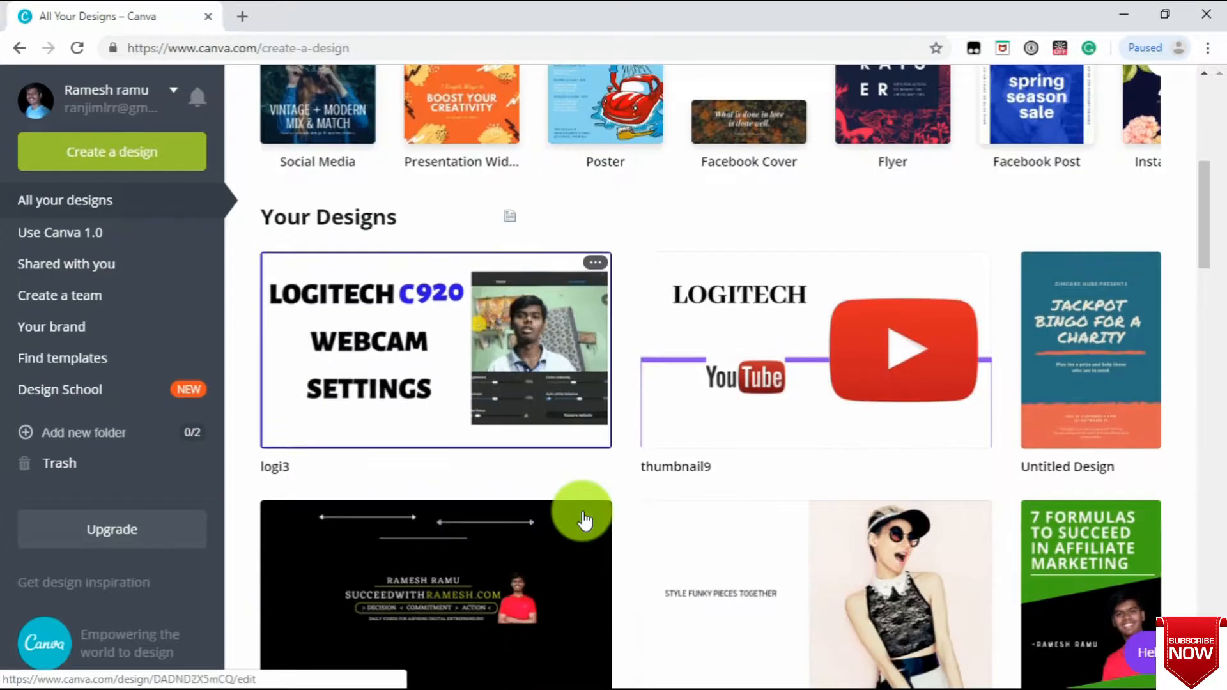
scroll(726, 561, down, 3)
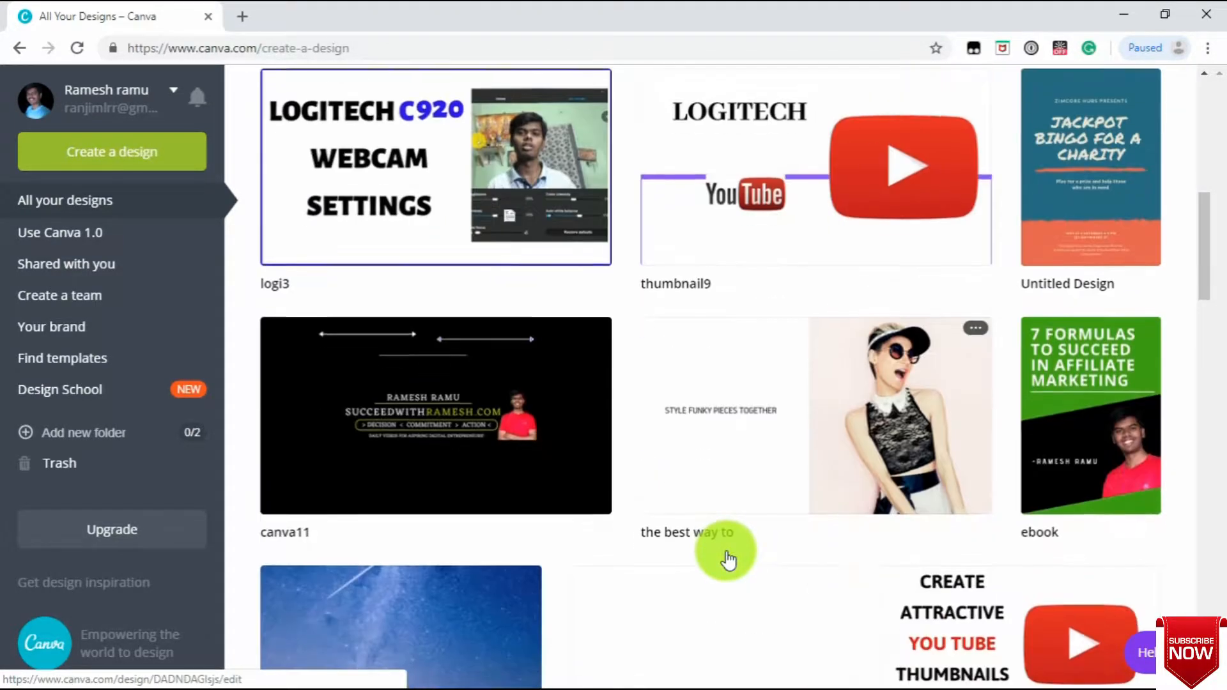
scroll(727, 560, down, 1)
scroll(727, 560, up, 3)
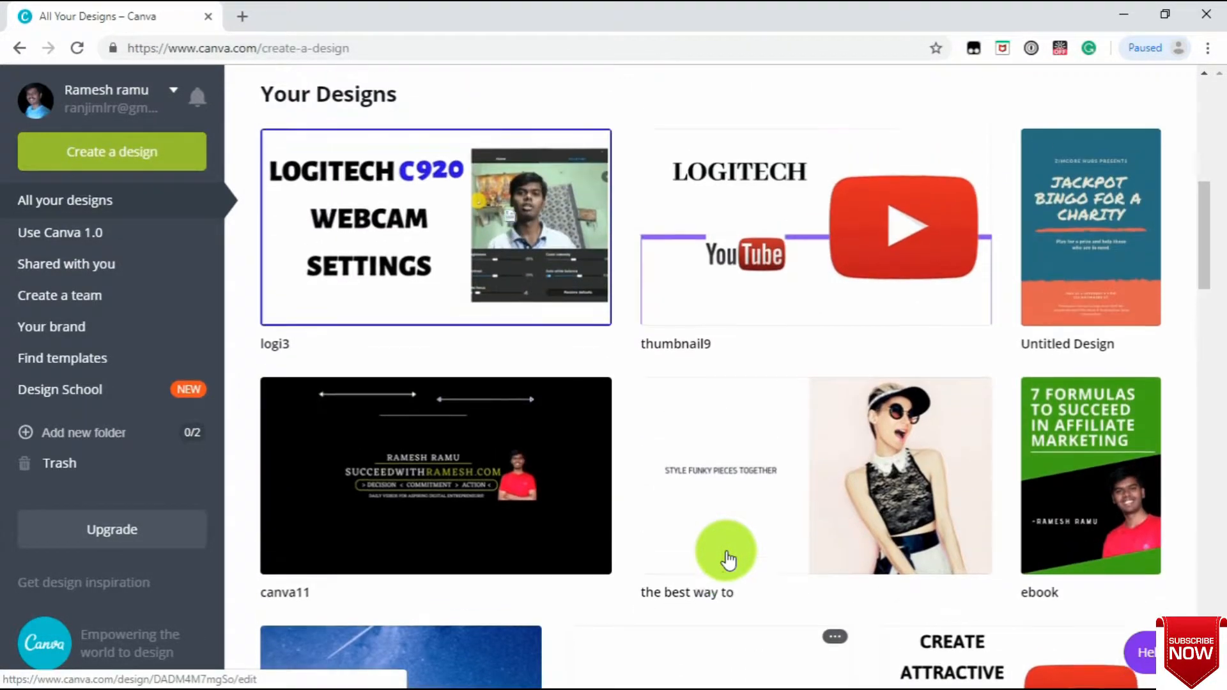
scroll(727, 560, down, 9)
scroll(727, 560, up, 20)
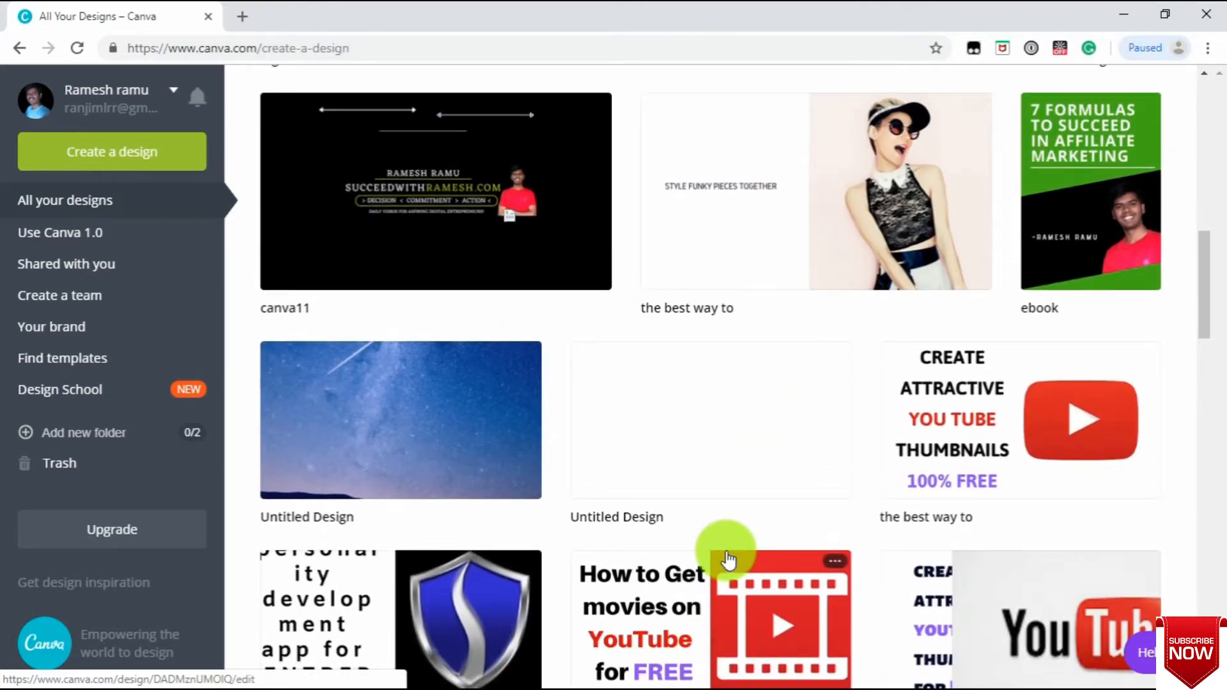
scroll(726, 561, down, 3)
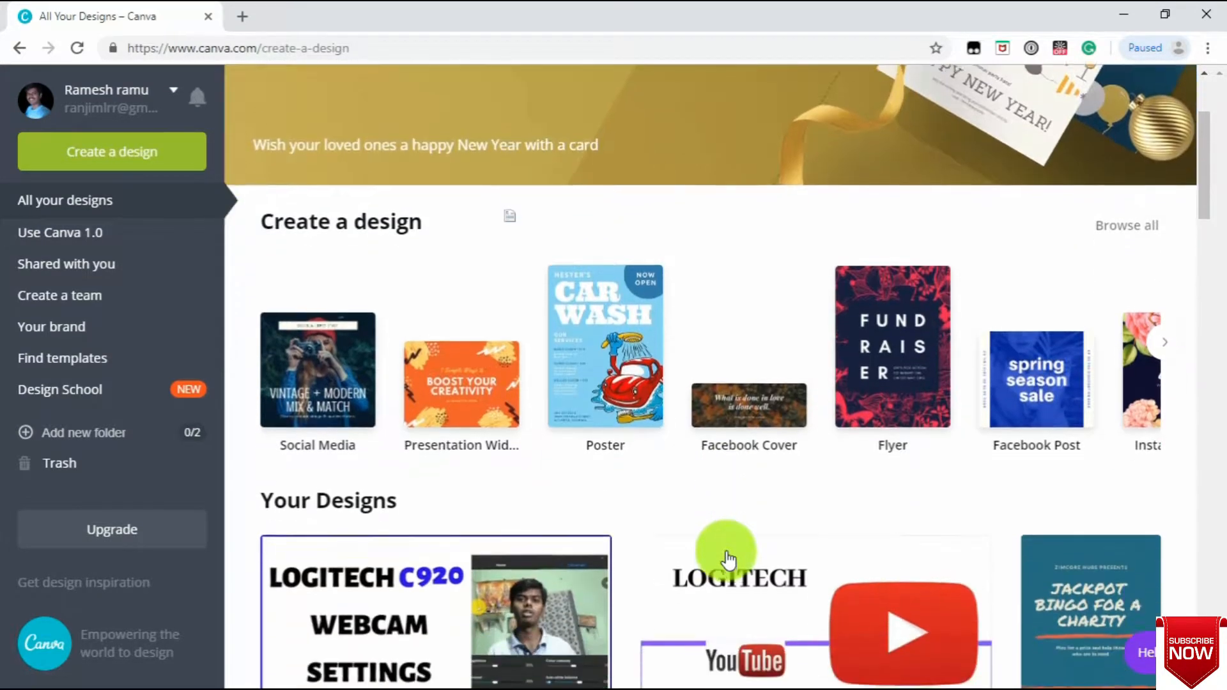
scroll(534, 533, down, 1)
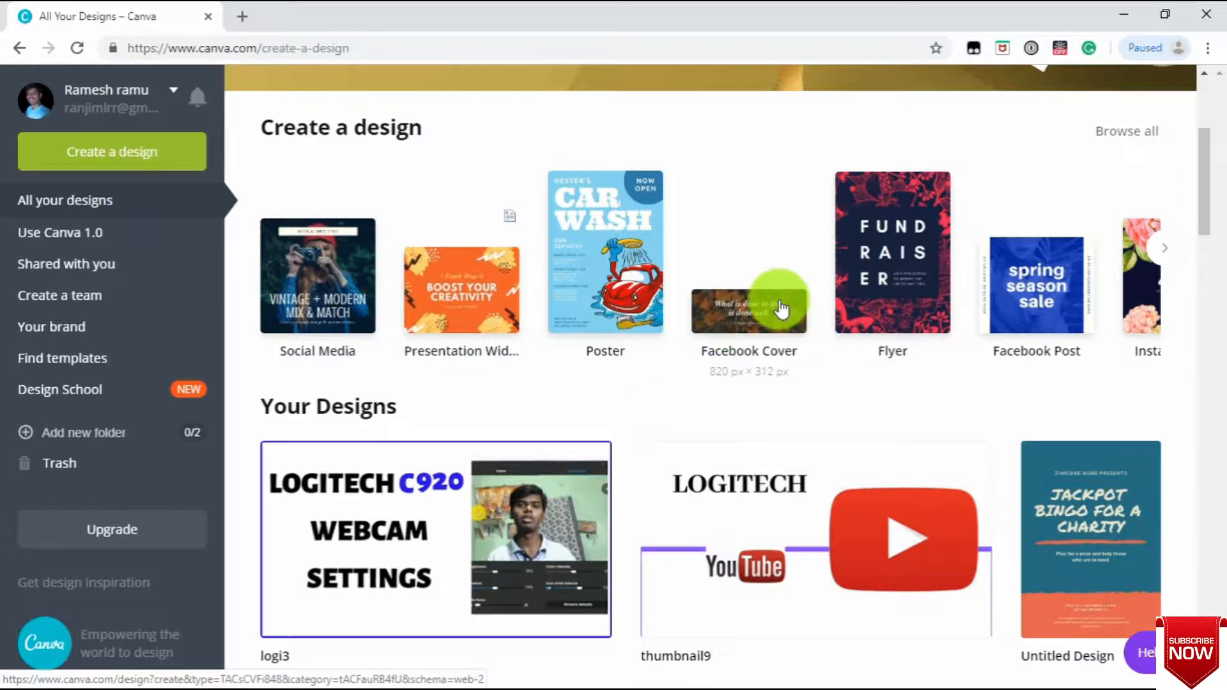
- Create a new YouTube Thumbnail design from the design types and close the duplicate browser tab
scroll(752, 331, right, 3)
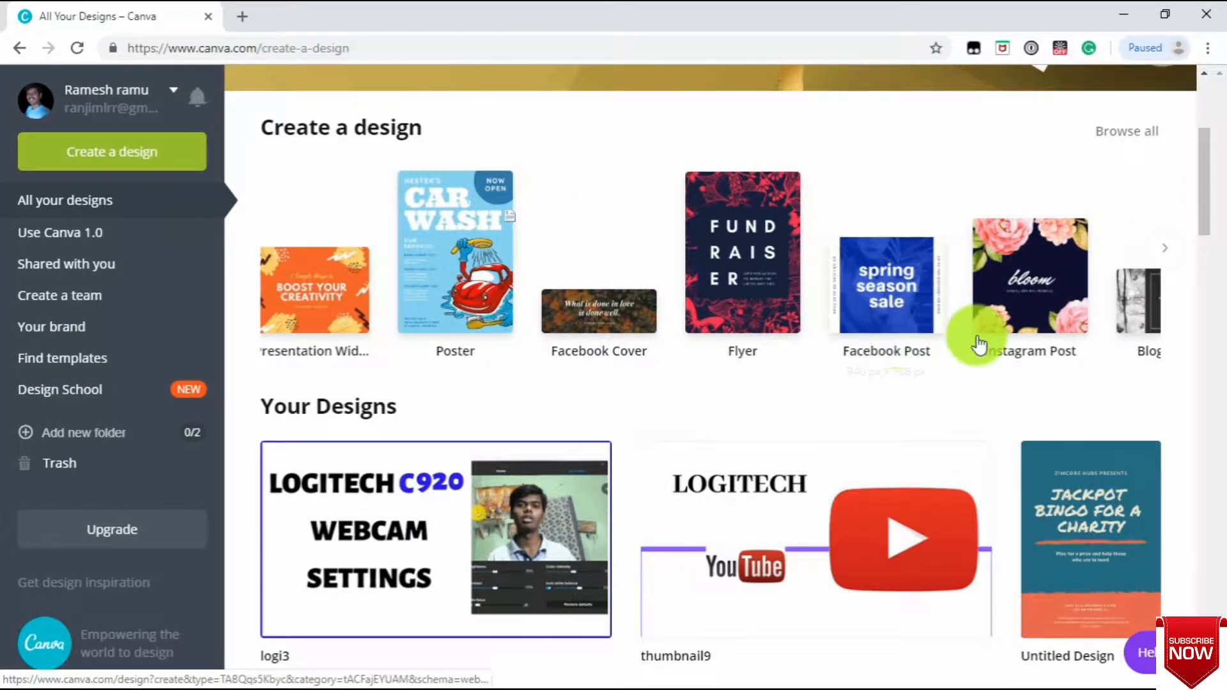
scroll(886, 361, right, 5)
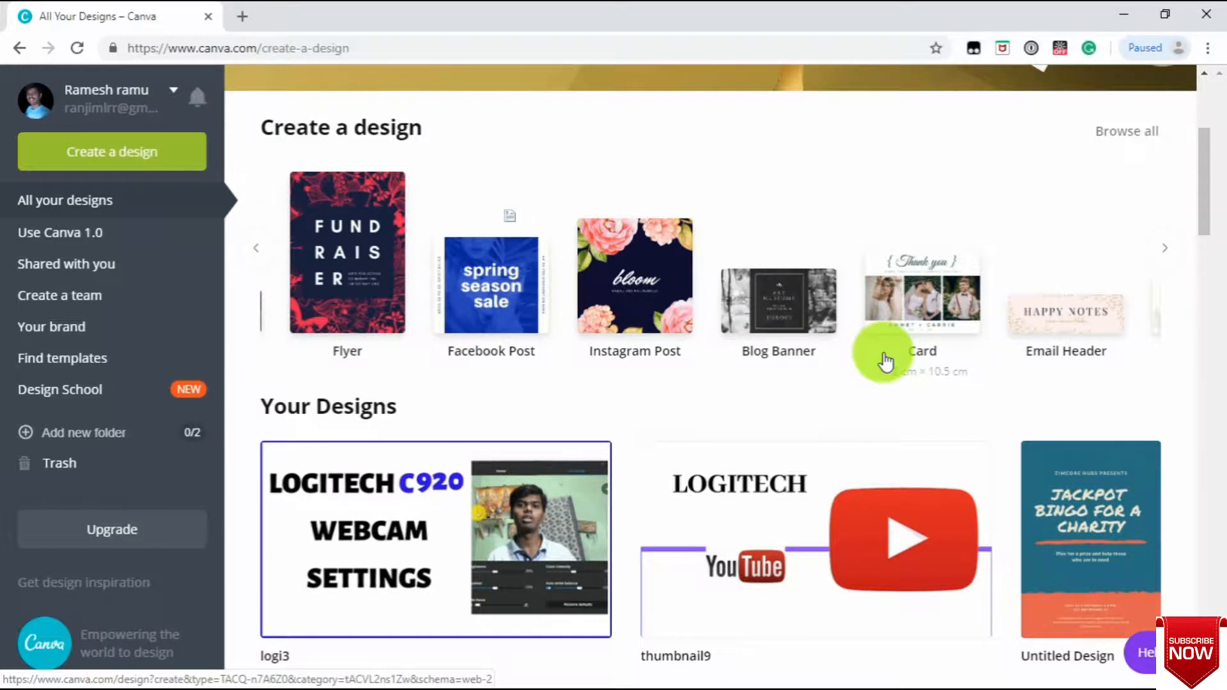
scroll(885, 361, right, 12)
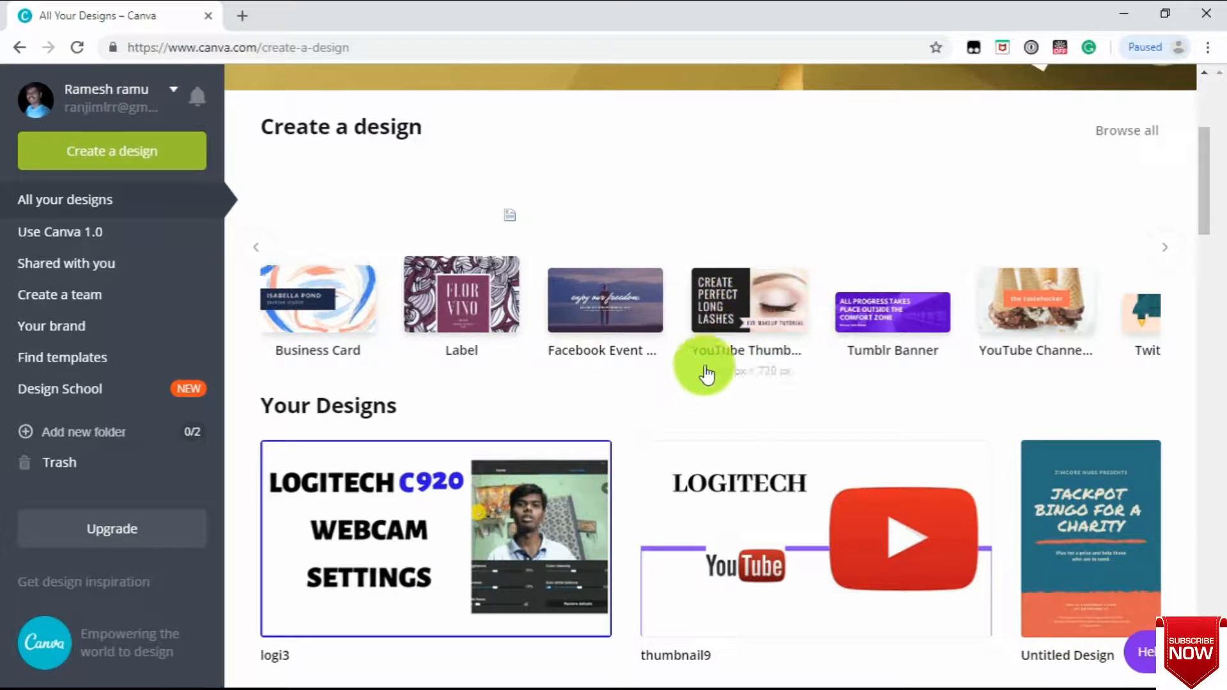
double_click(749, 312)
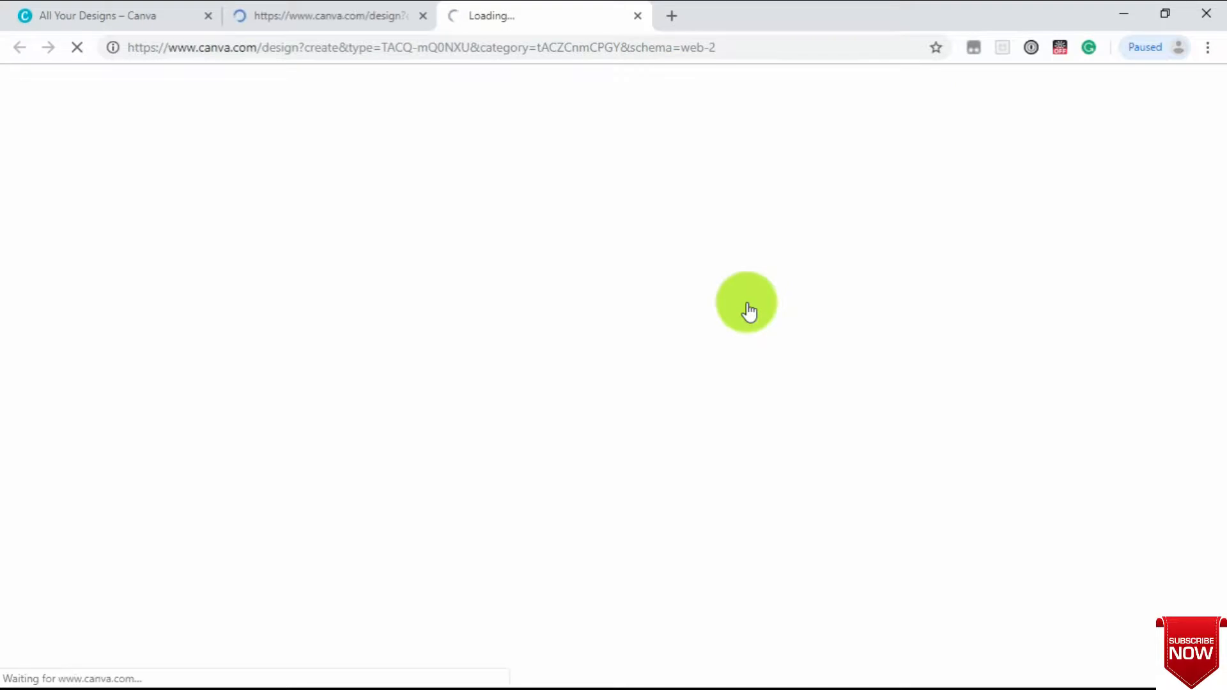
click(636, 17)
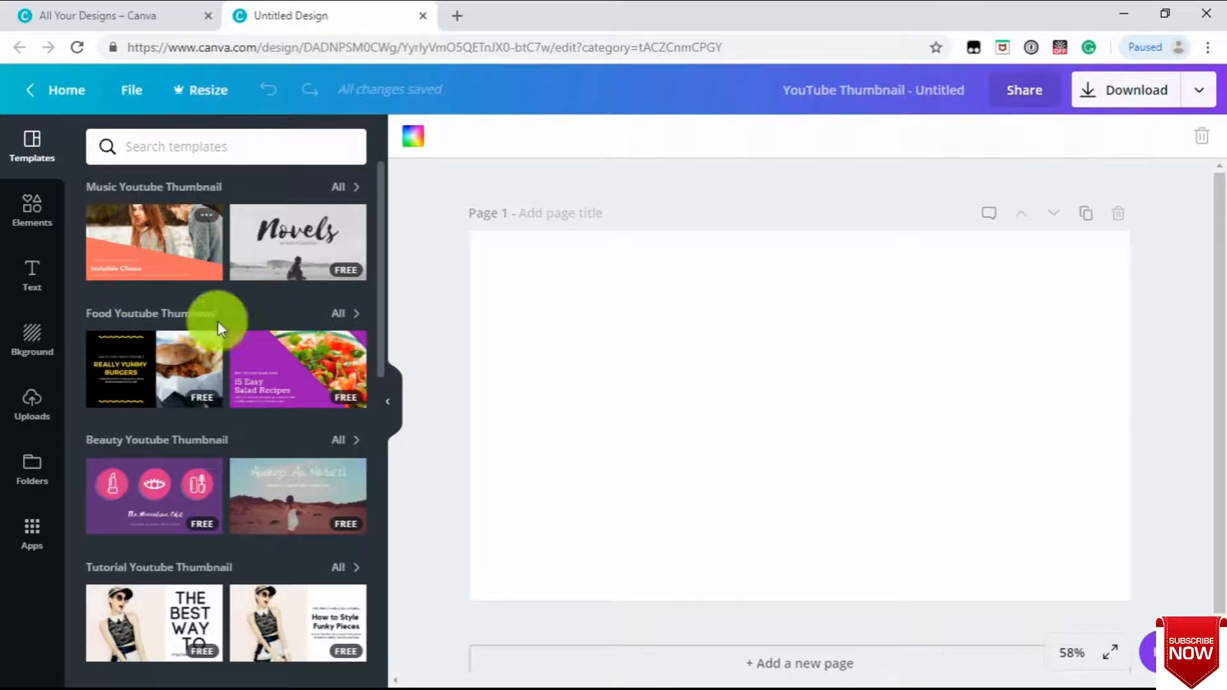
- Apply the free "The Best Way To" template from the Tutorial YouTube Thumbnail group to the blank page
scroll(230, 425, down, 1)
scroll(231, 425, down, 4)
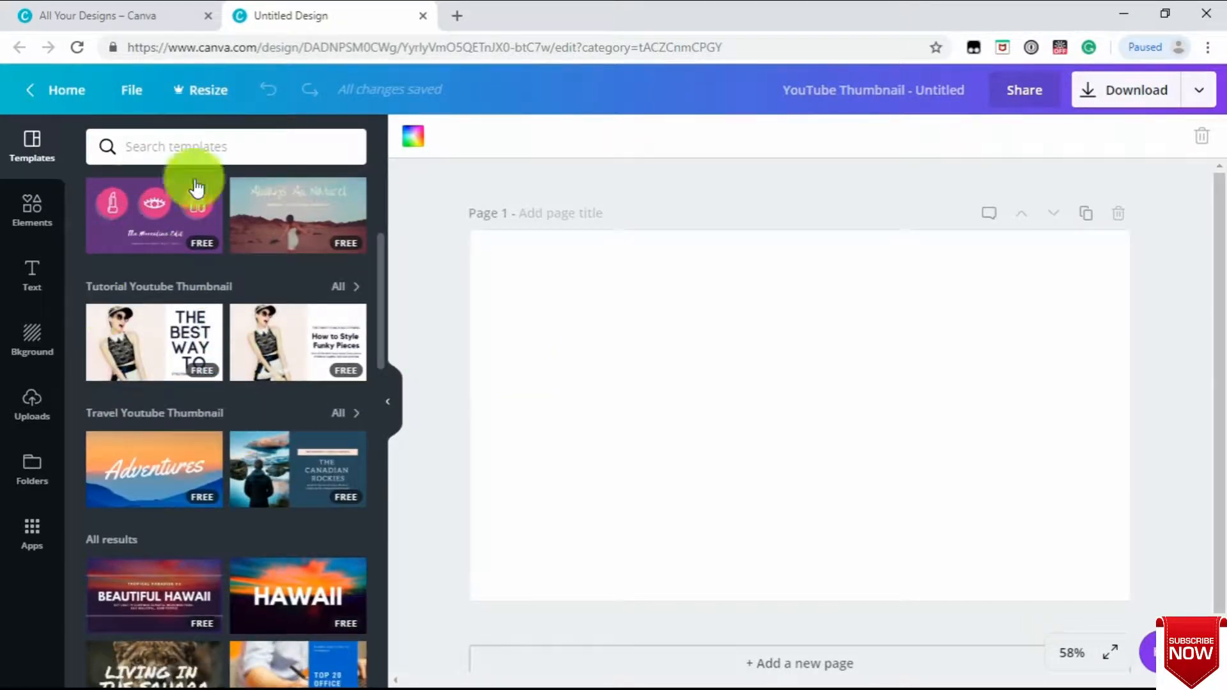
drag(131, 349, 692, 331)
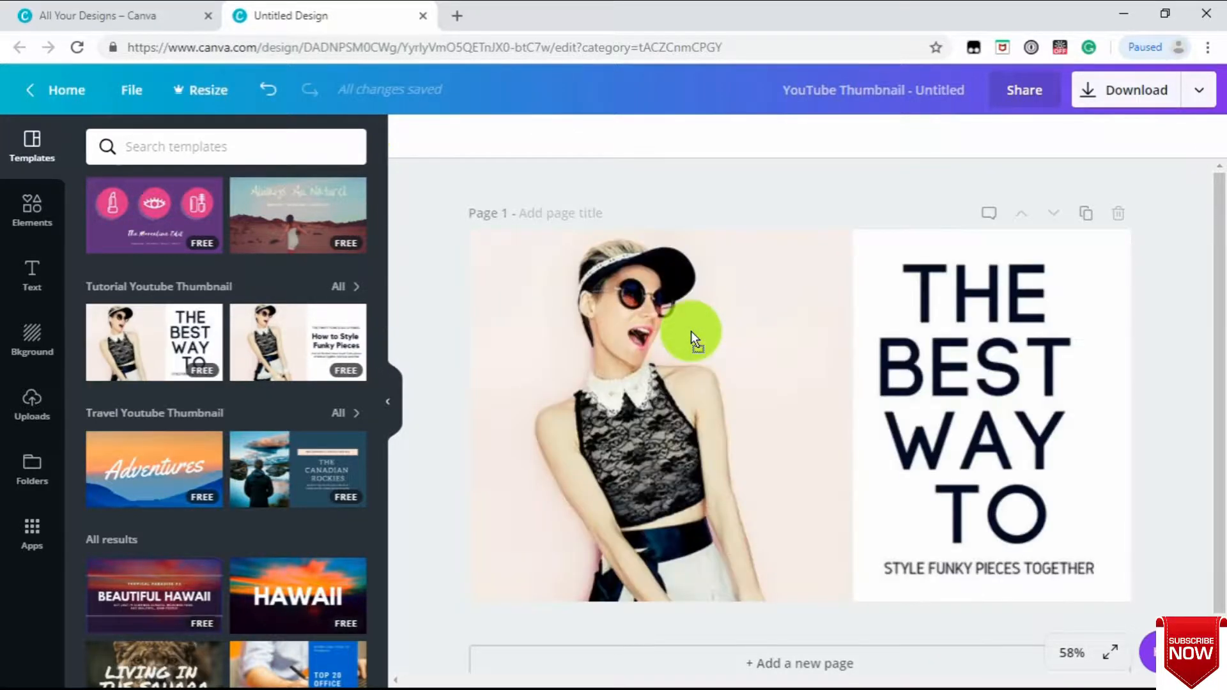
- Move the woman's photo to the right side of the page and the "THE BEST WAY TO" heading to the left side
click(870, 450)
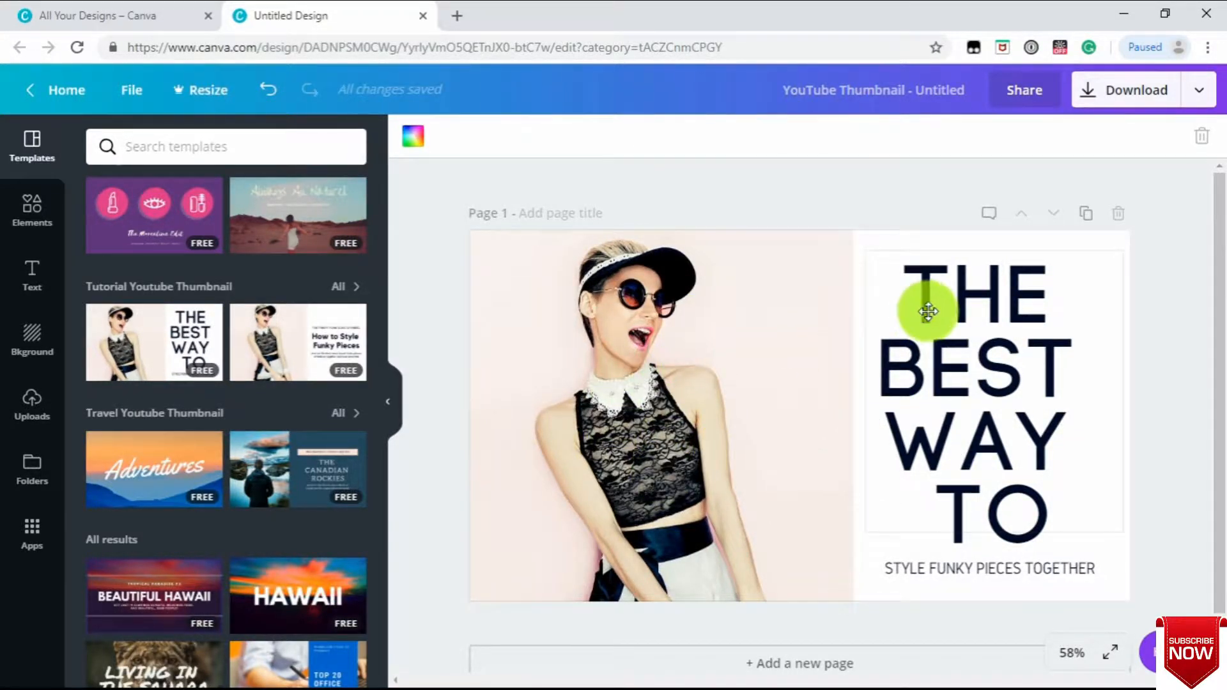
click(666, 350)
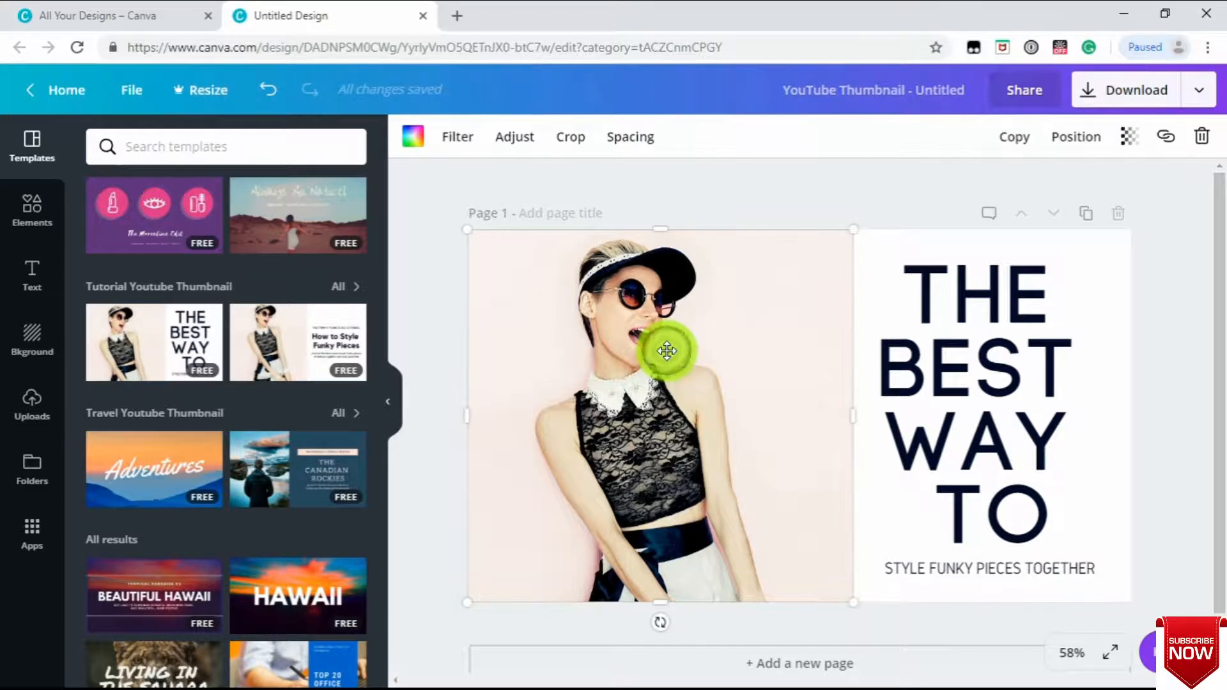
click(1011, 375)
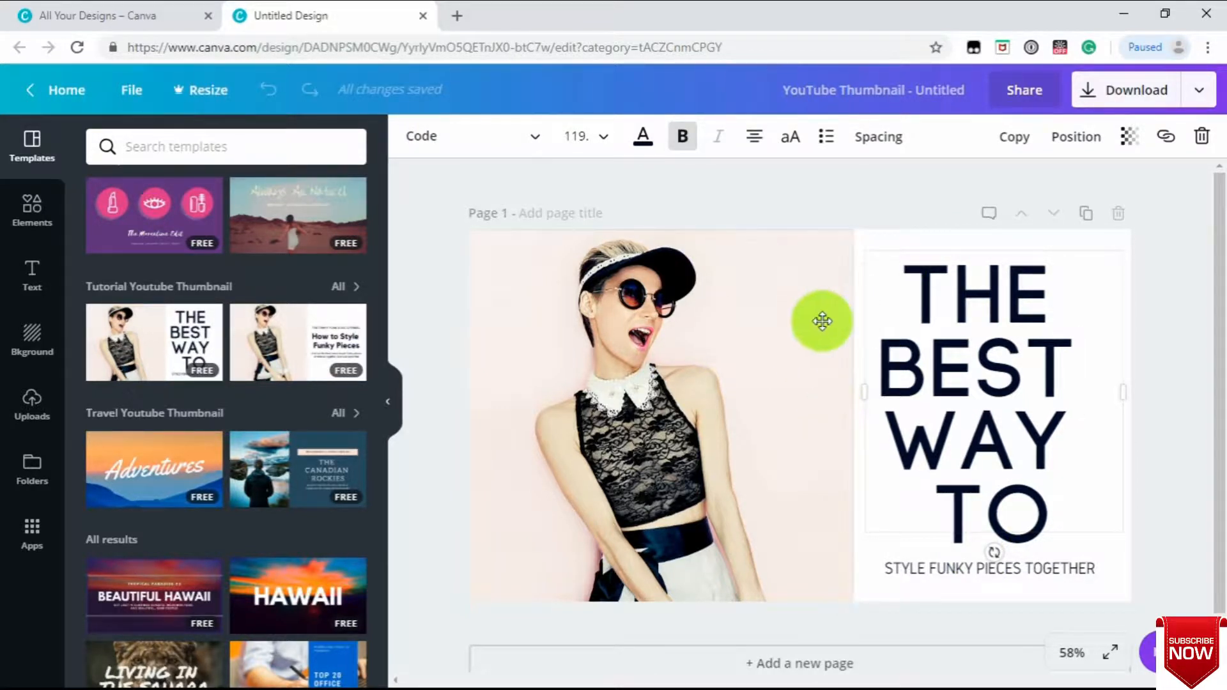
drag(758, 337, 640, 351)
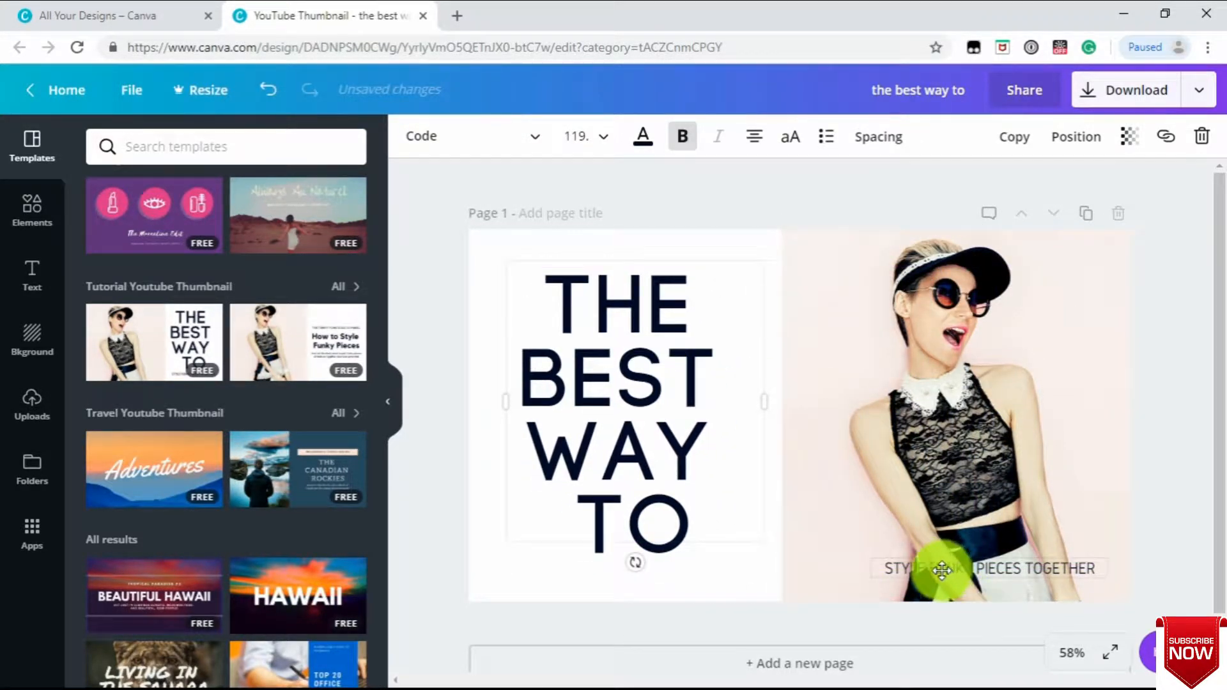
- Delete the "THE BEST WAY TO" heading and place the "STYLE FUNKY PIECES TOGETHER" tagline midway down the white area beside the photo
drag(942, 571, 580, 554)
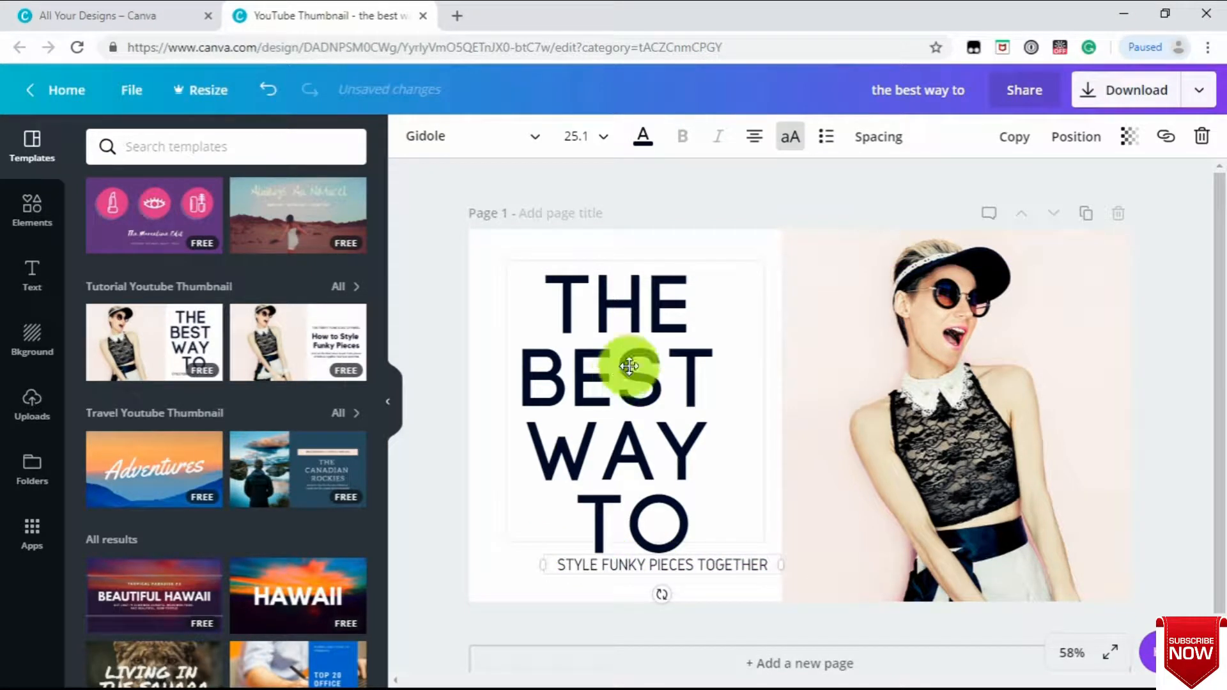
drag(630, 366, 635, 345)
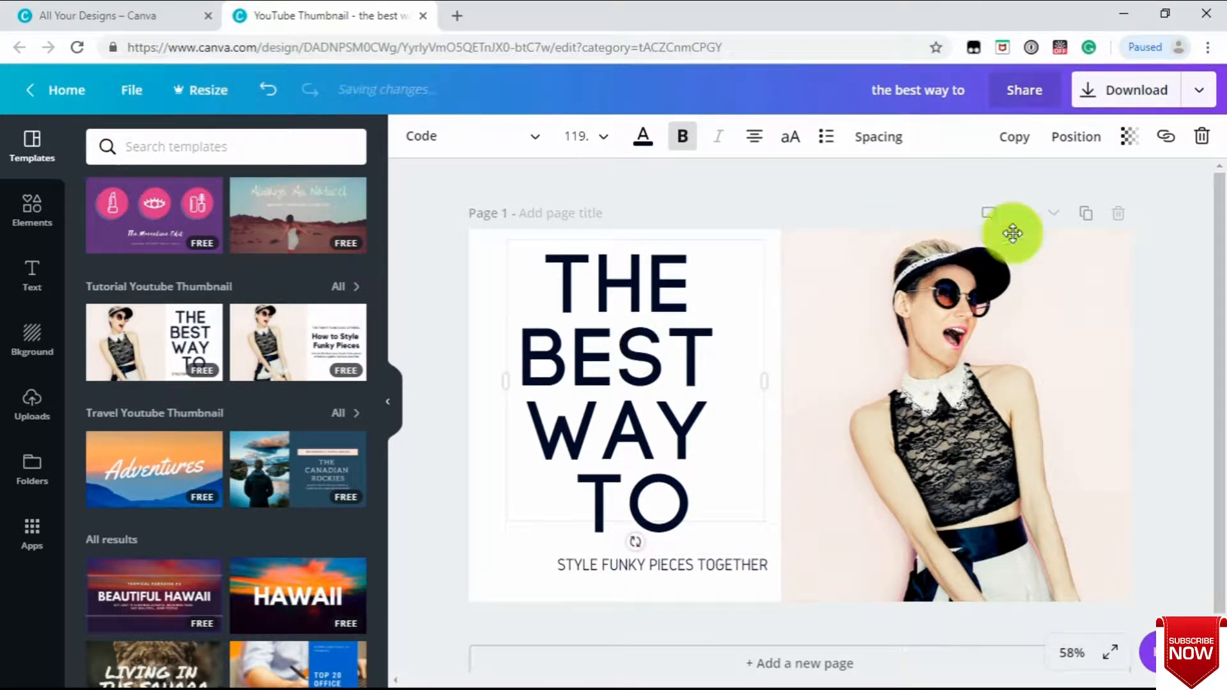
click(1204, 136)
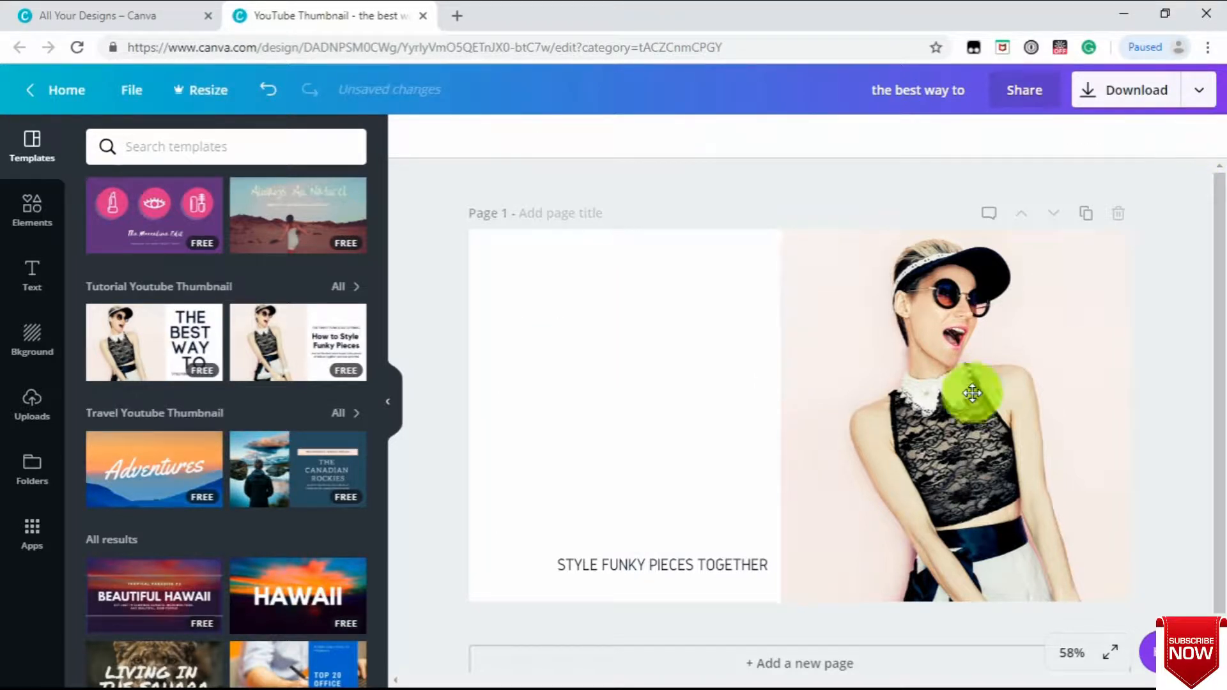
drag(677, 562, 618, 391)
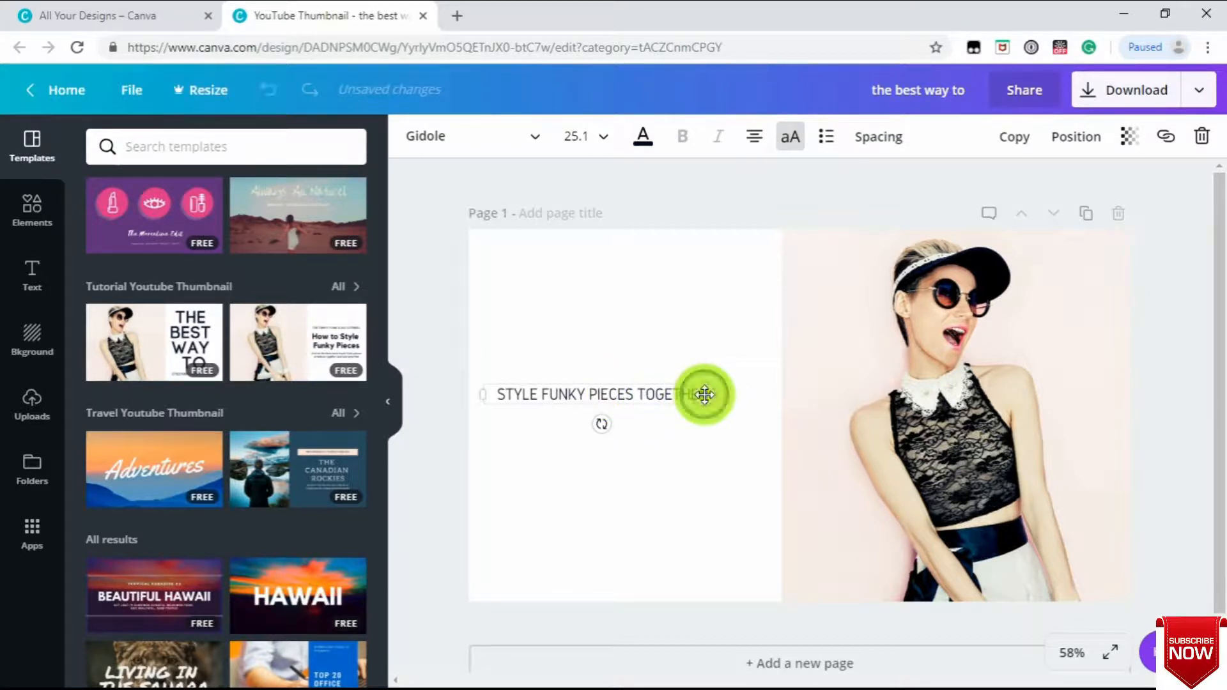
- Replace the tagline text with "HOW TO CREATE ATTRACTIVE THUMBNAIL FOR YOUR YOUTUBE CAHANNEL"
key(BackSpace)
key(BackSpace)
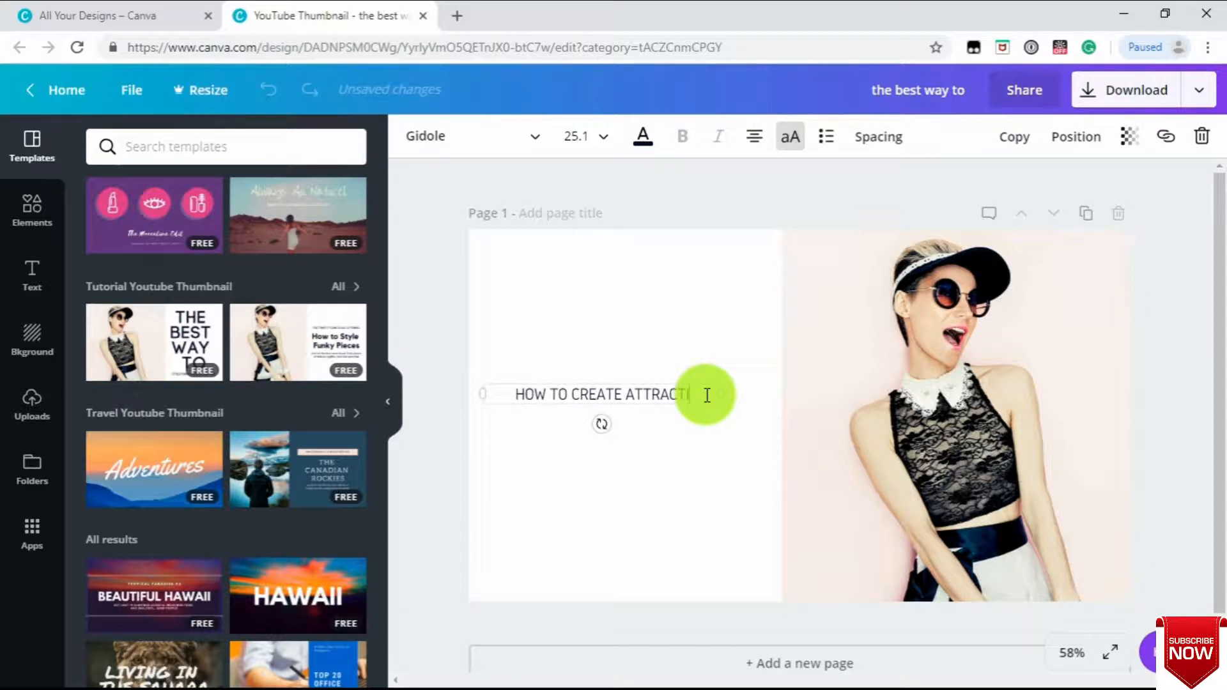
text(THUM)
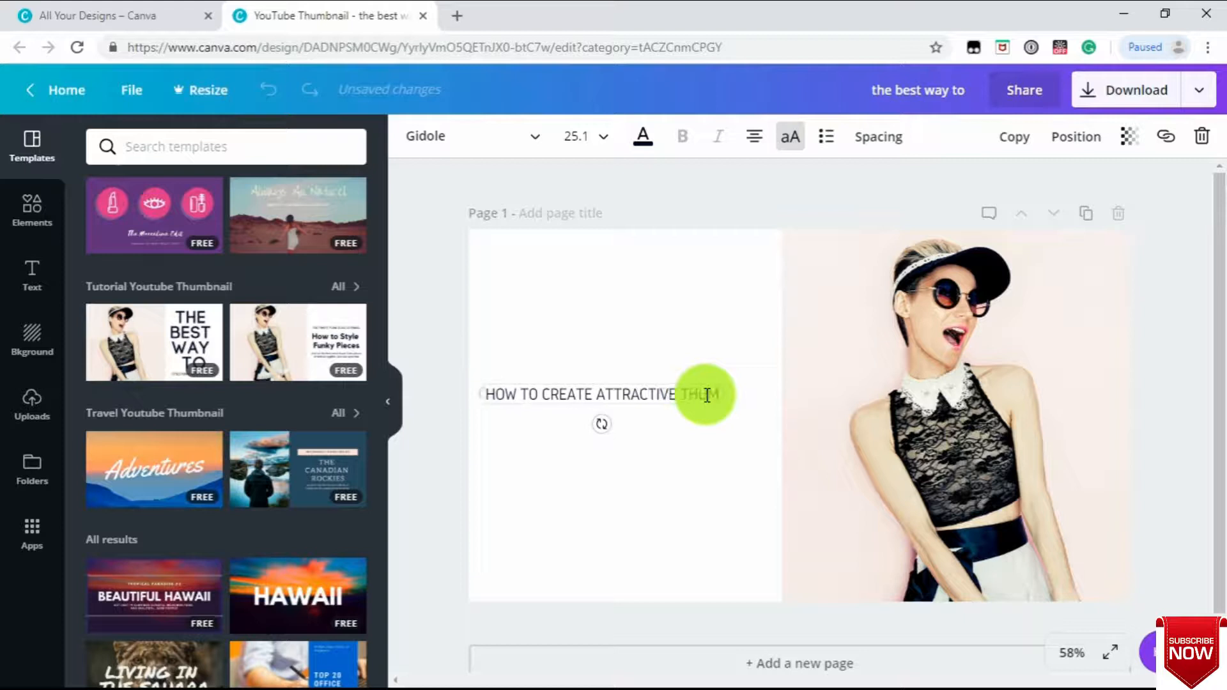
text(BNAIL FOR YOUR YOUTR)
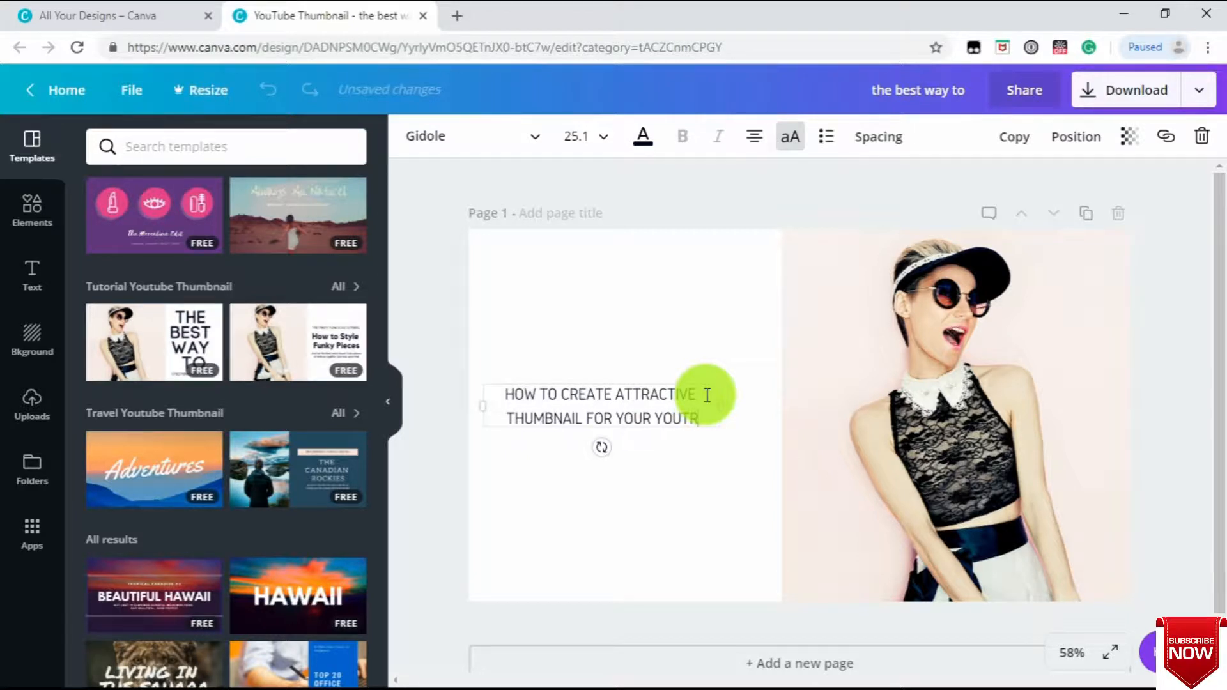
key(BackSpace)
text(UBE CAHANNEL)
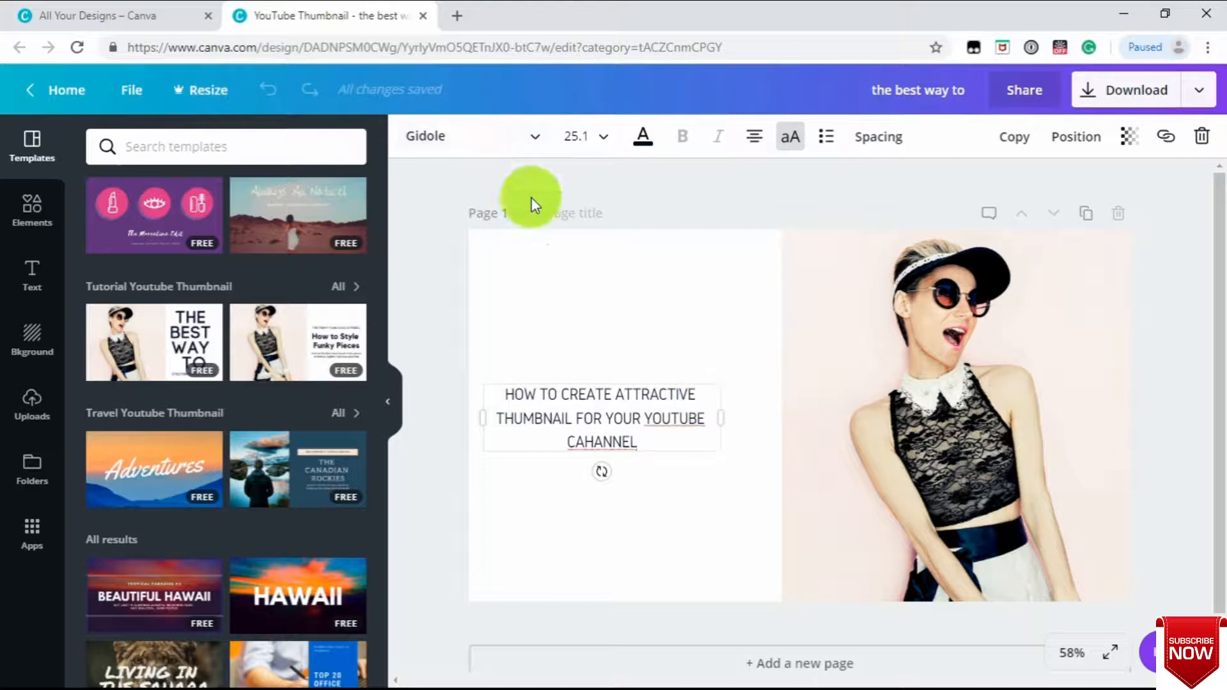
- Change the font of the thumbnail title text to Alegreya Sans SC Black
click(525, 152)
scroll(520, 399, down, 2)
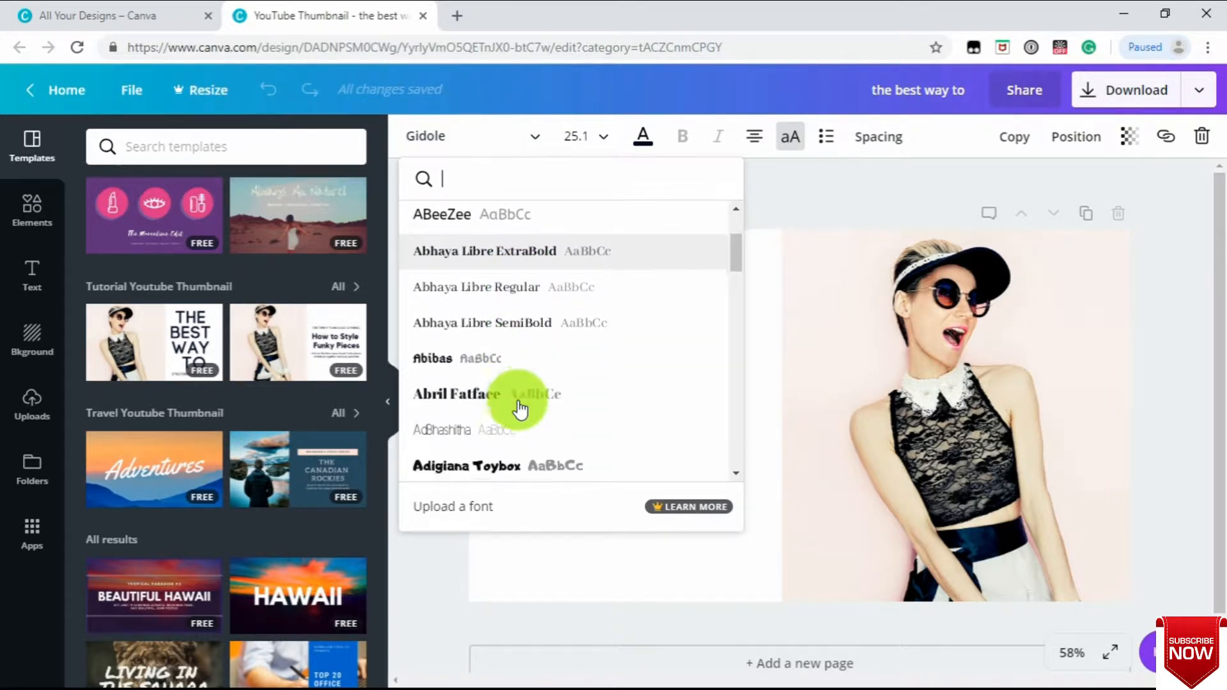
scroll(520, 409, down, 5)
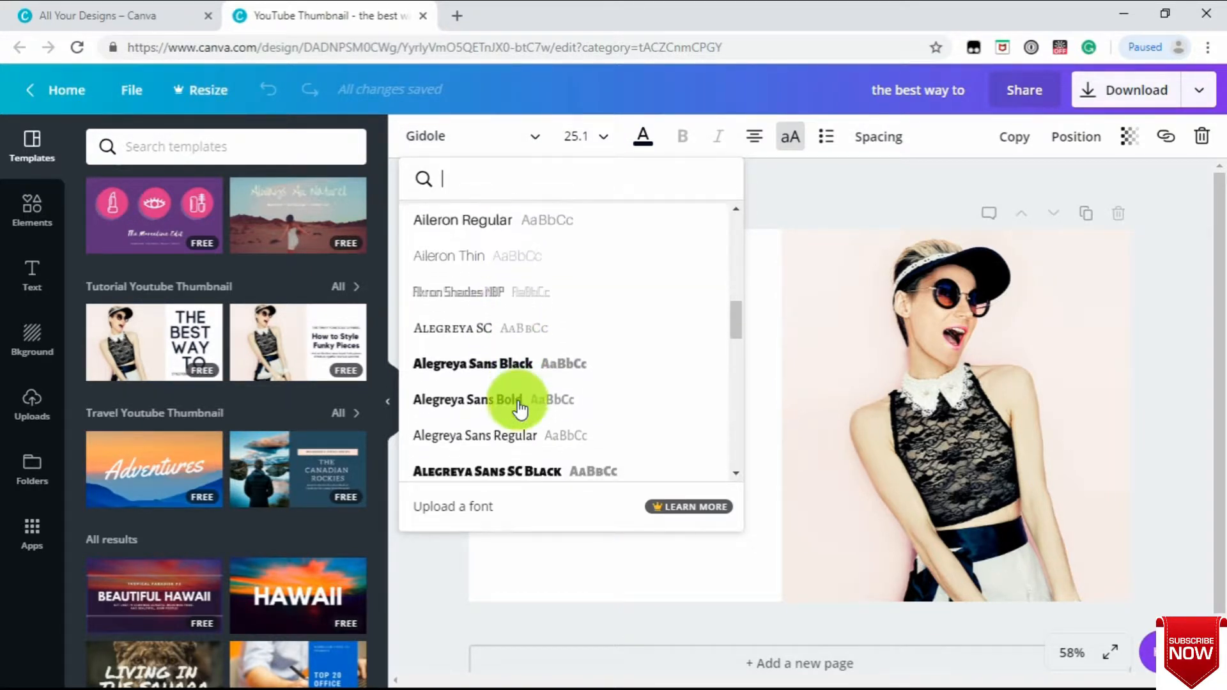
scroll(520, 409, up, 2)
scroll(520, 409, down, 4)
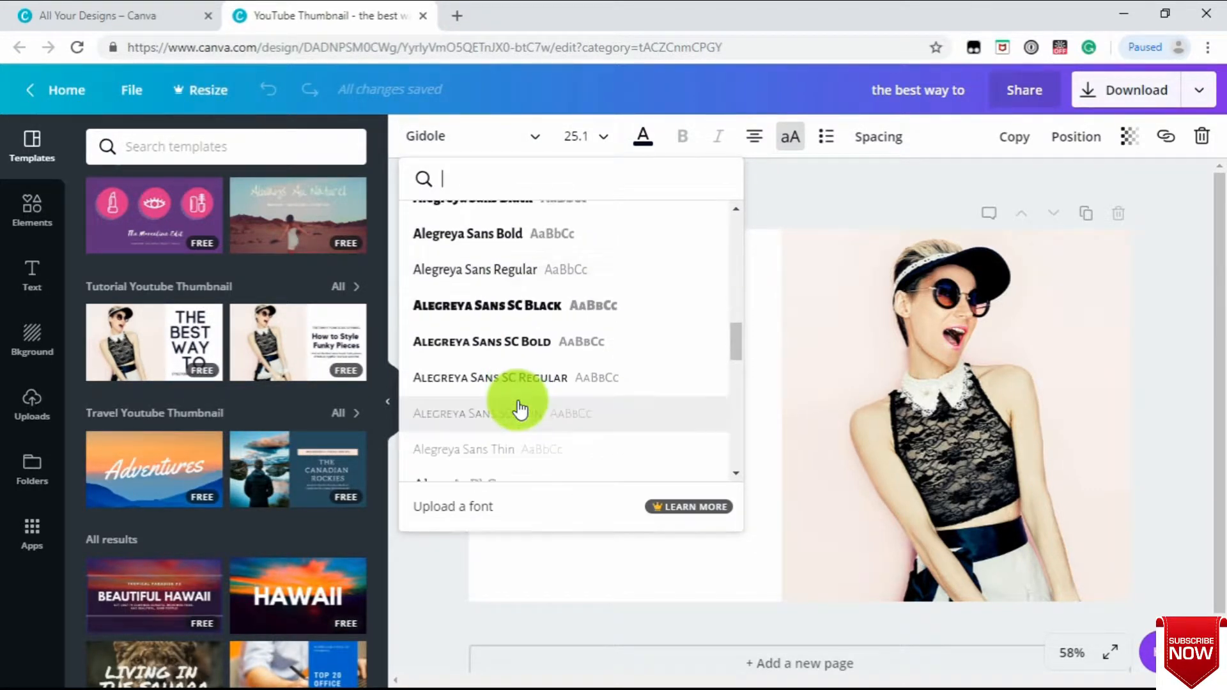
scroll(491, 369, down, 4)
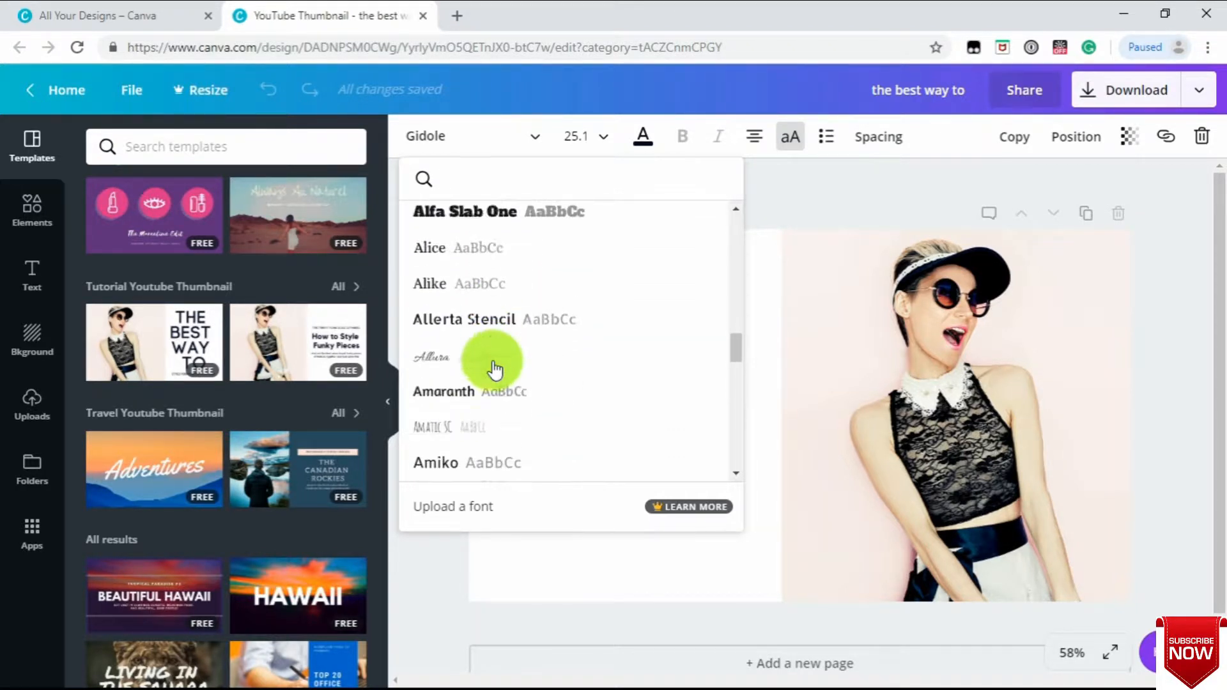
scroll(494, 369, down, 6)
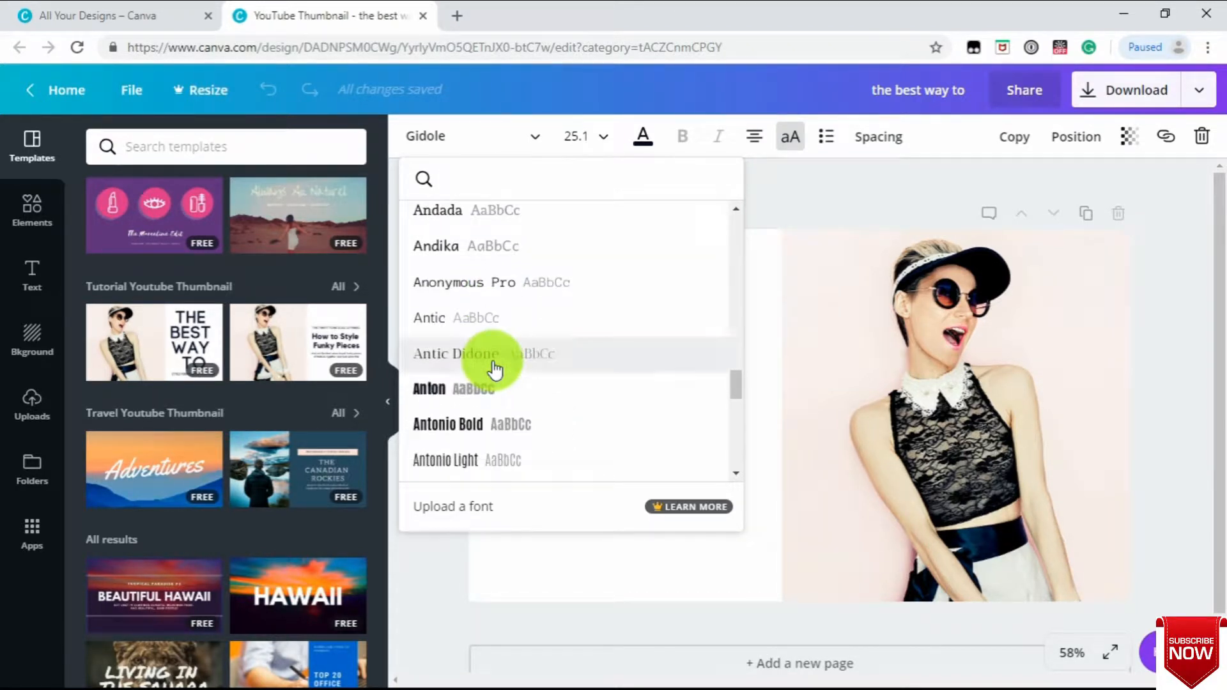
scroll(494, 370, down, 2)
scroll(494, 369, up, 6)
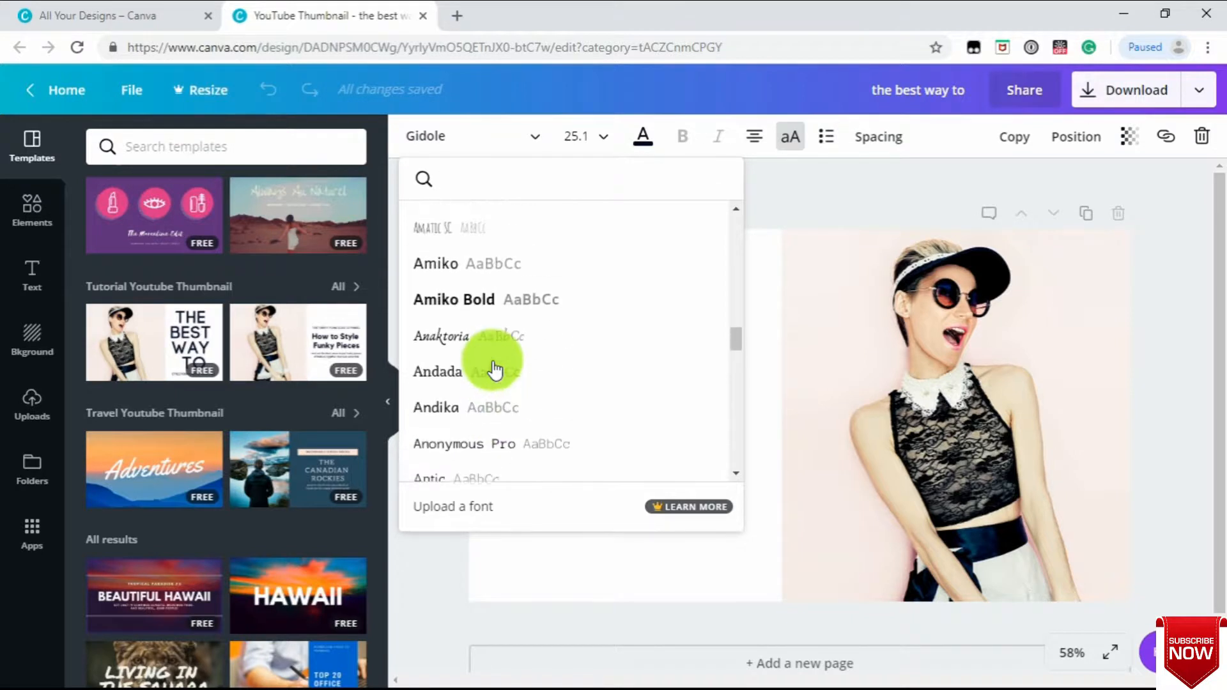
scroll(494, 369, up, 5)
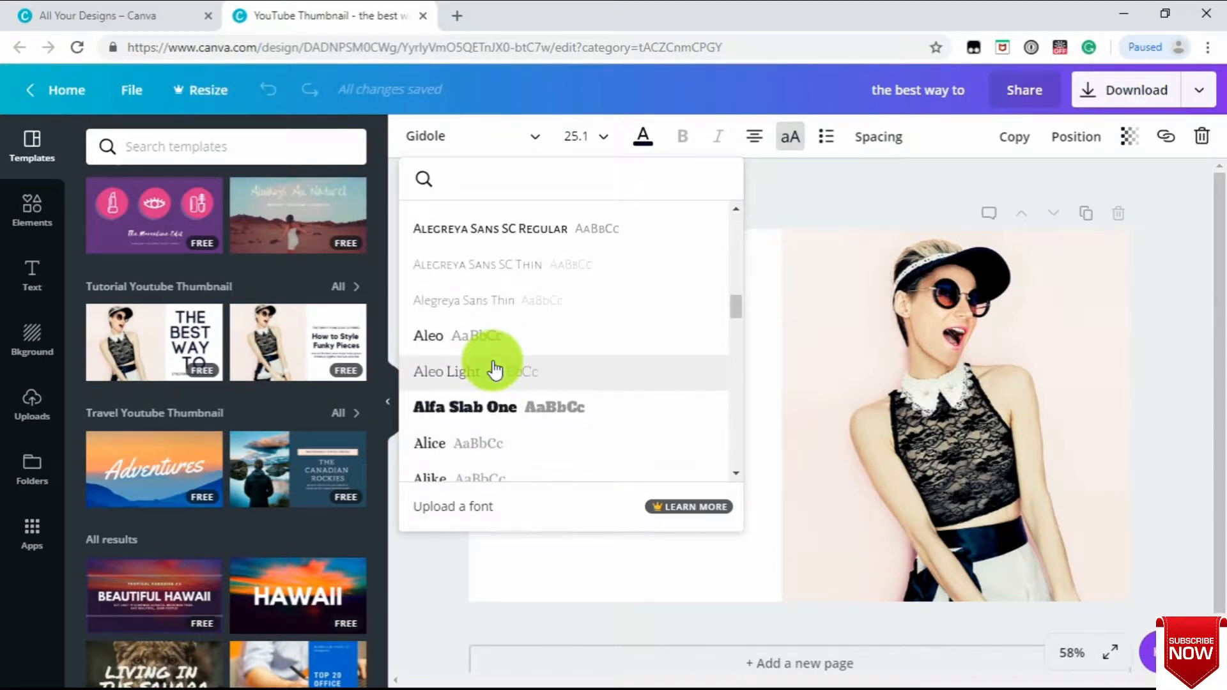
scroll(494, 370, up, 2)
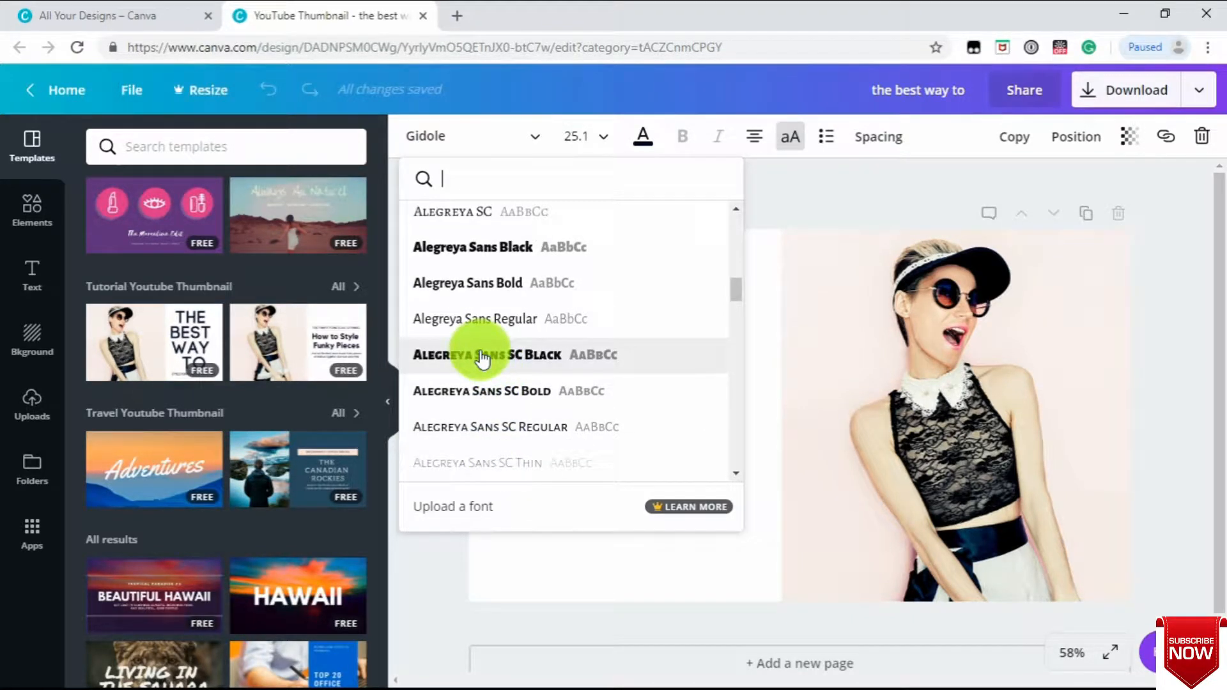
click(483, 356)
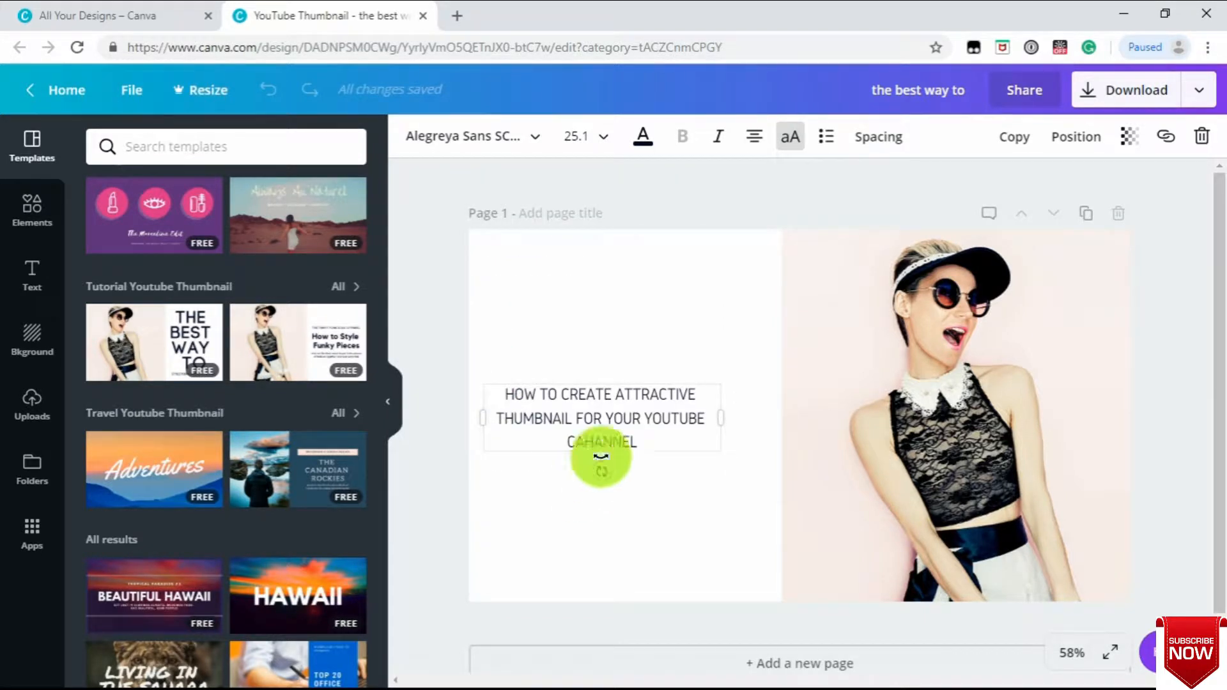
- Set the thumbnail title's font size to 48 and move the text up to the middle of the white area
click(603, 139)
scroll(607, 396, down, 3)
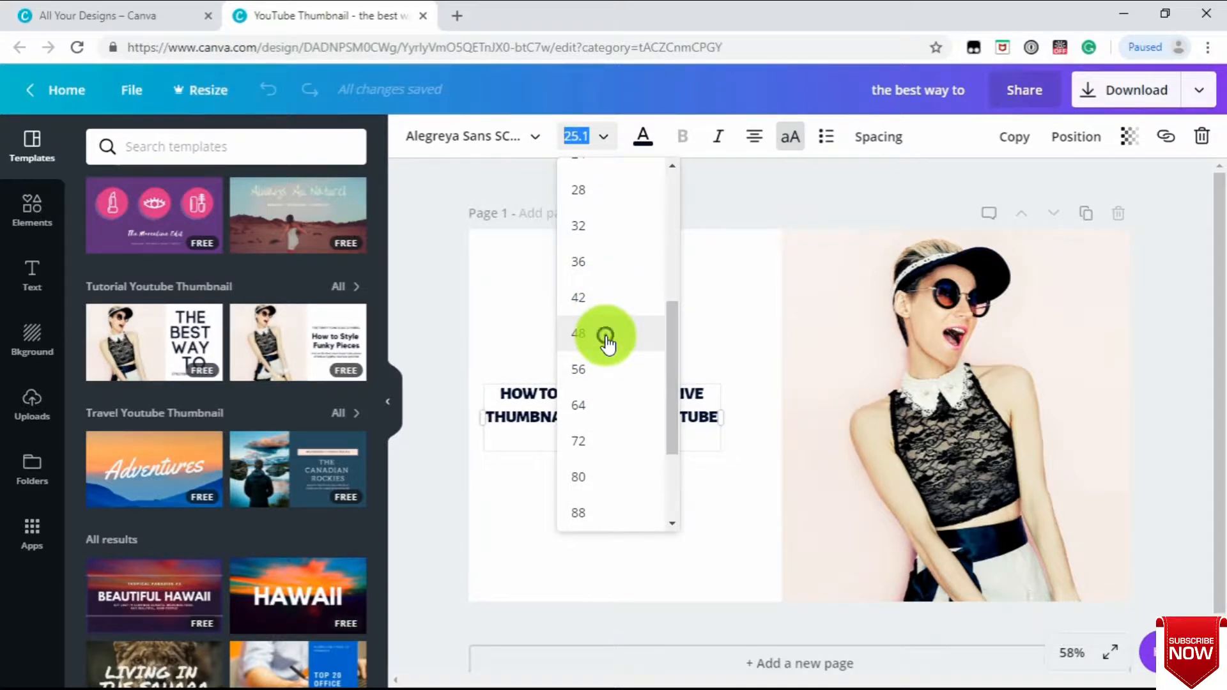
click(605, 336)
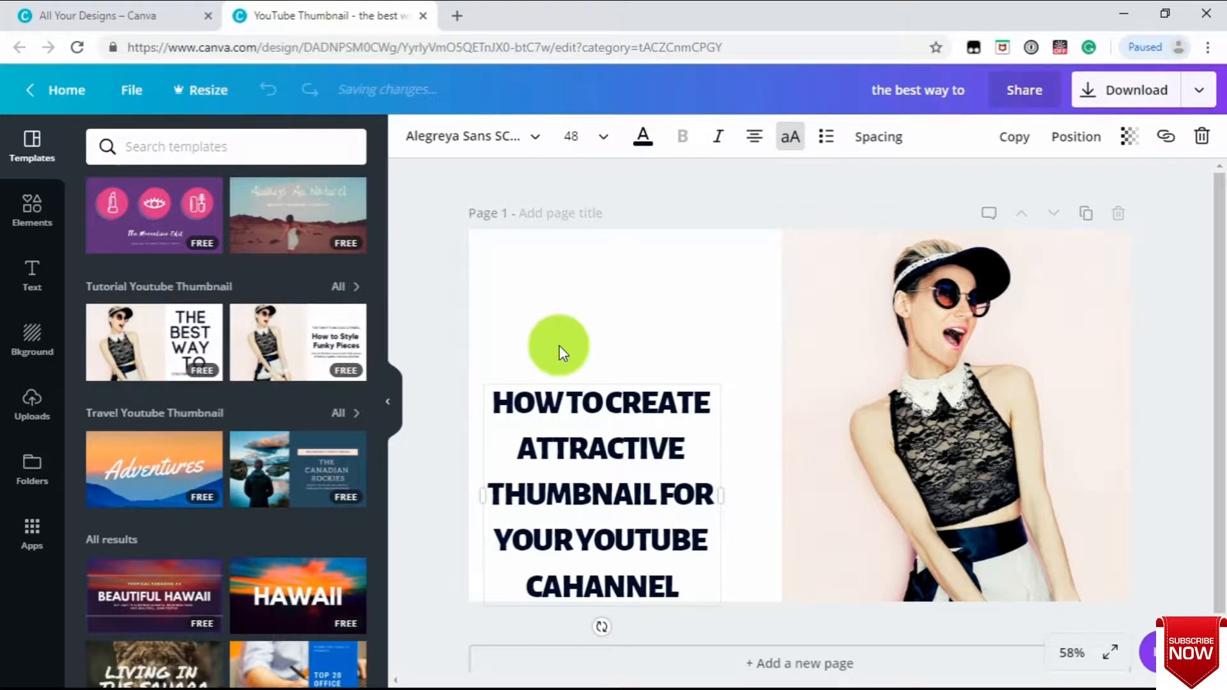
drag(573, 444, 603, 339)
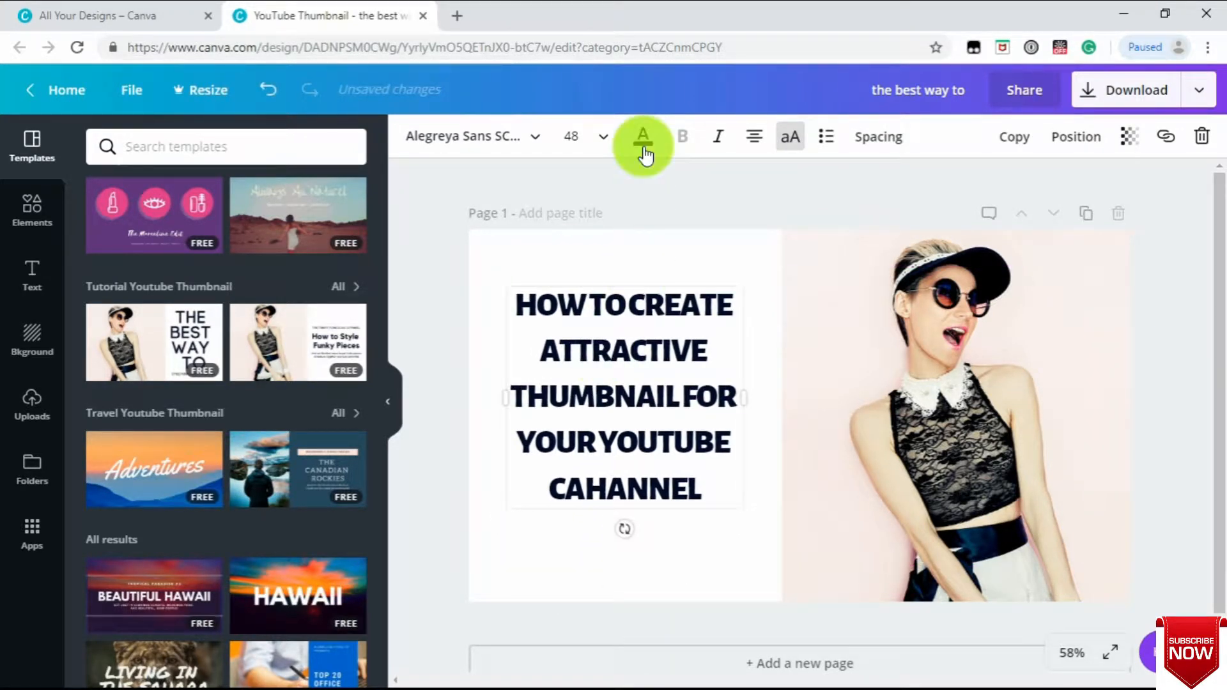
- Recolour the title text with a custom strong yellow-green, after trying the preset violet and light purple
click(643, 147)
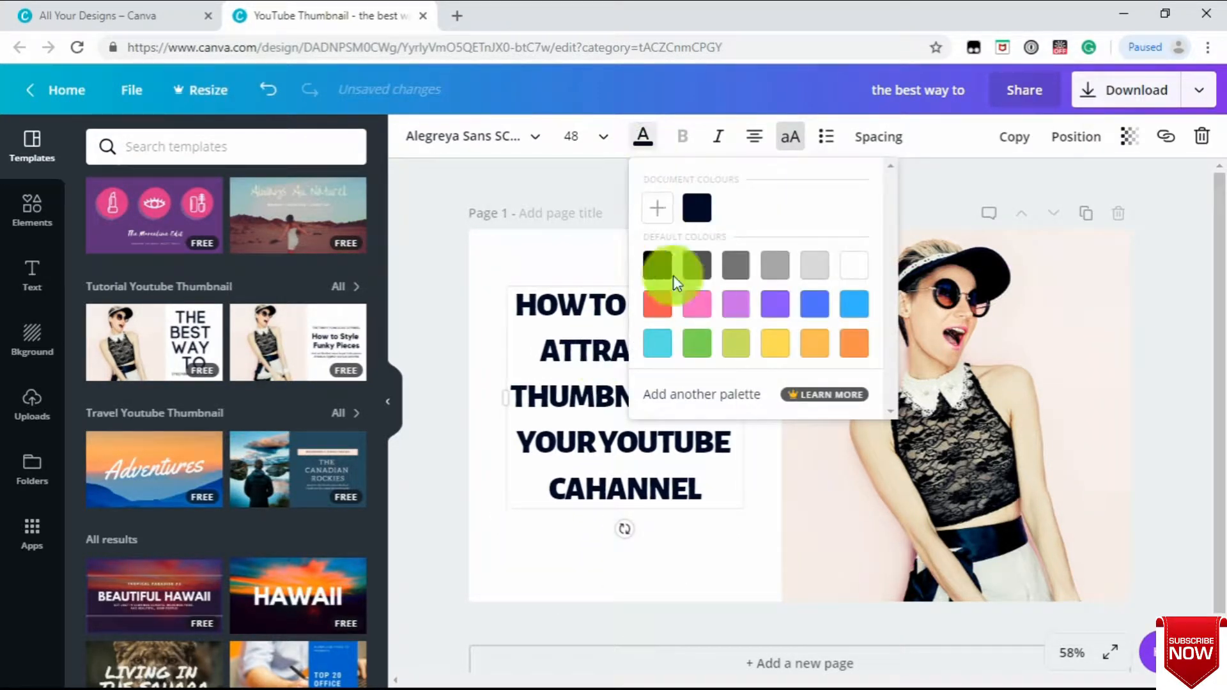
click(775, 305)
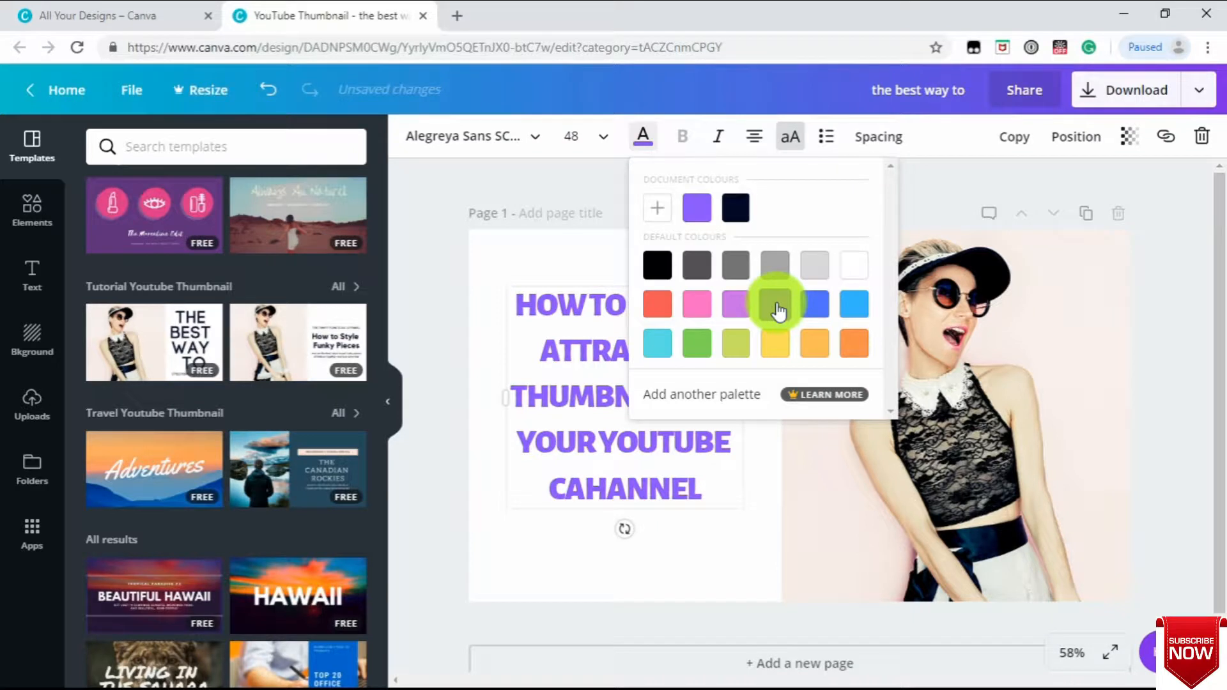
click(735, 304)
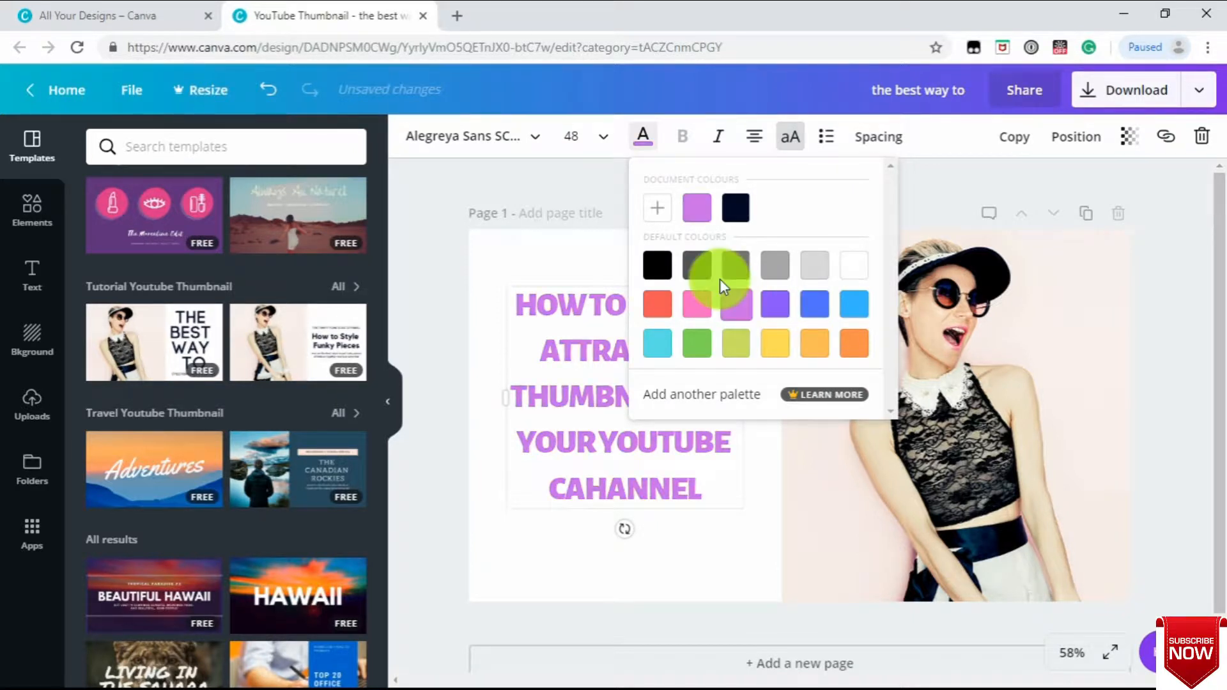
click(655, 207)
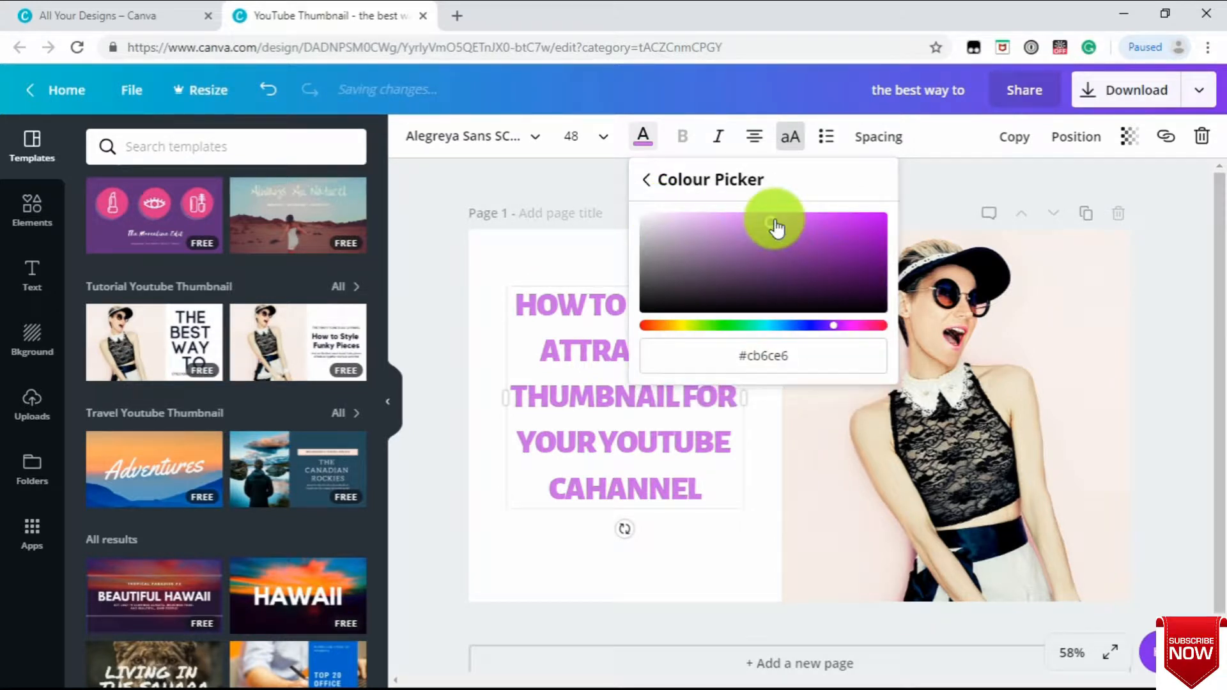
click(832, 227)
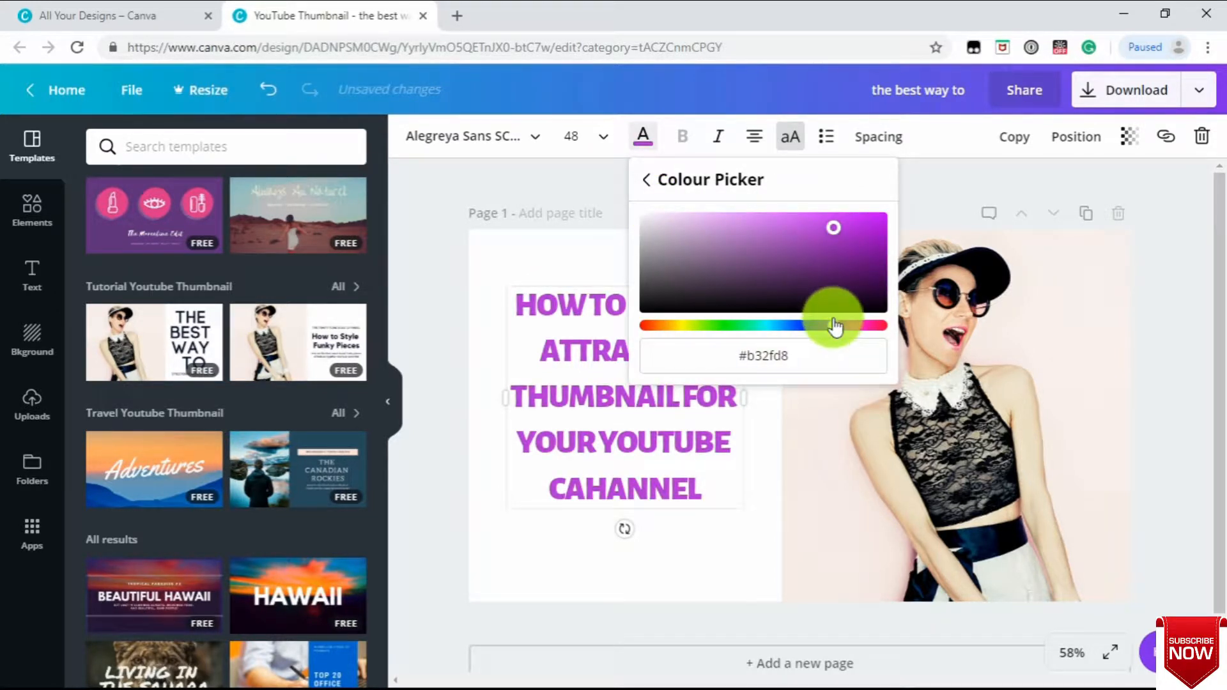
drag(832, 324, 686, 328)
click(834, 241)
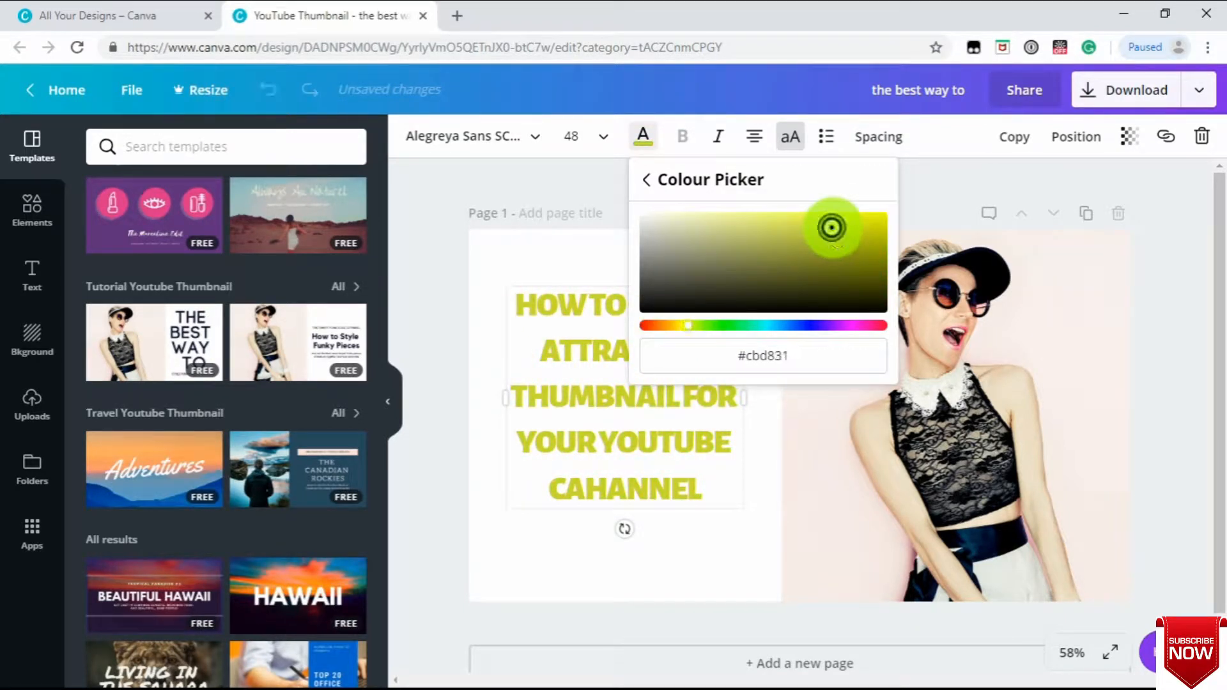
drag(831, 227, 862, 230)
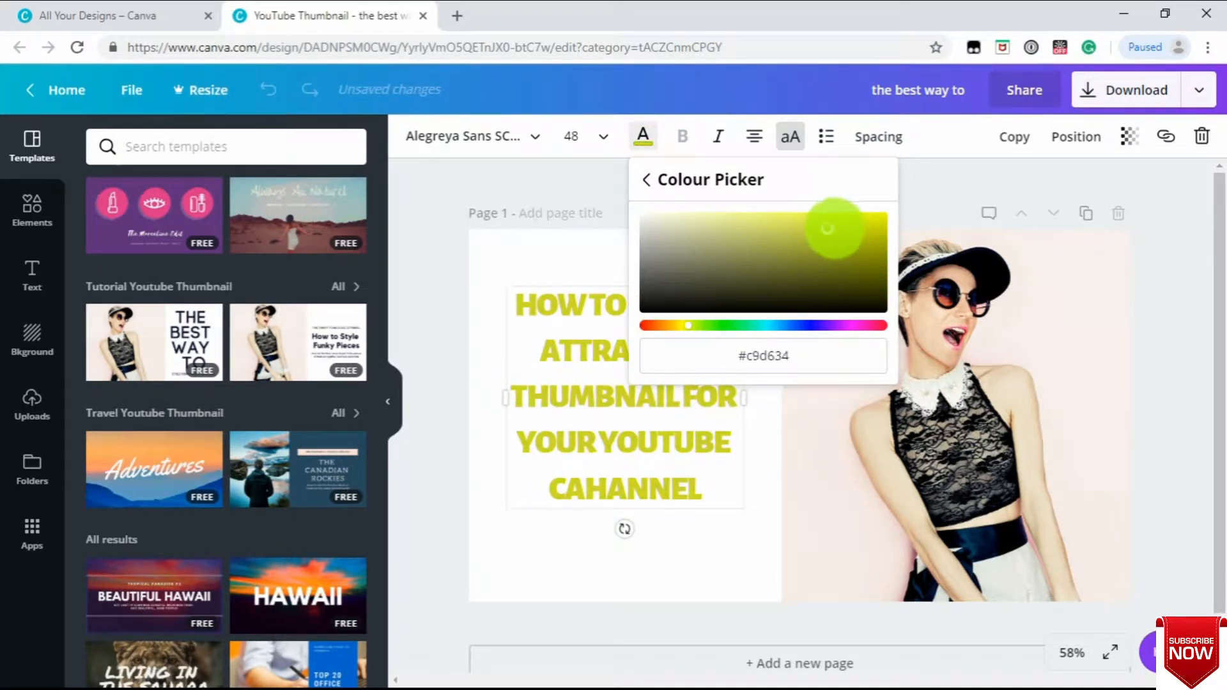
click(561, 182)
click(665, 337)
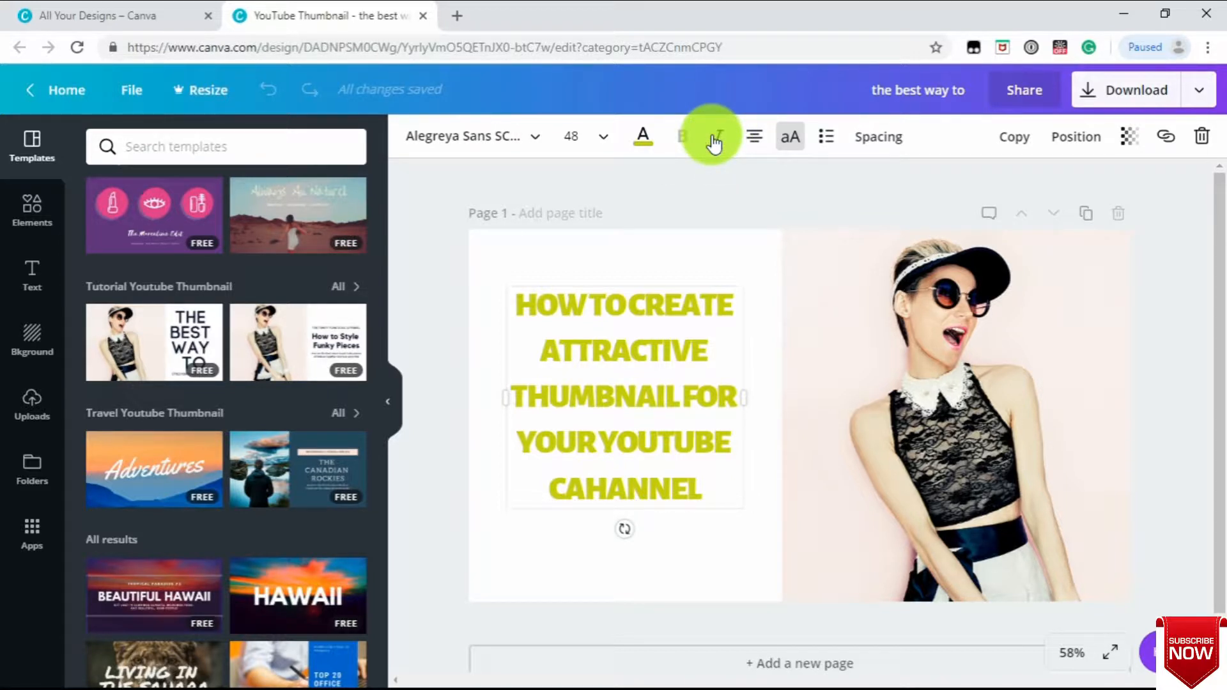
- Try left and right alignment on the title text and return it to centre alignment
click(758, 142)
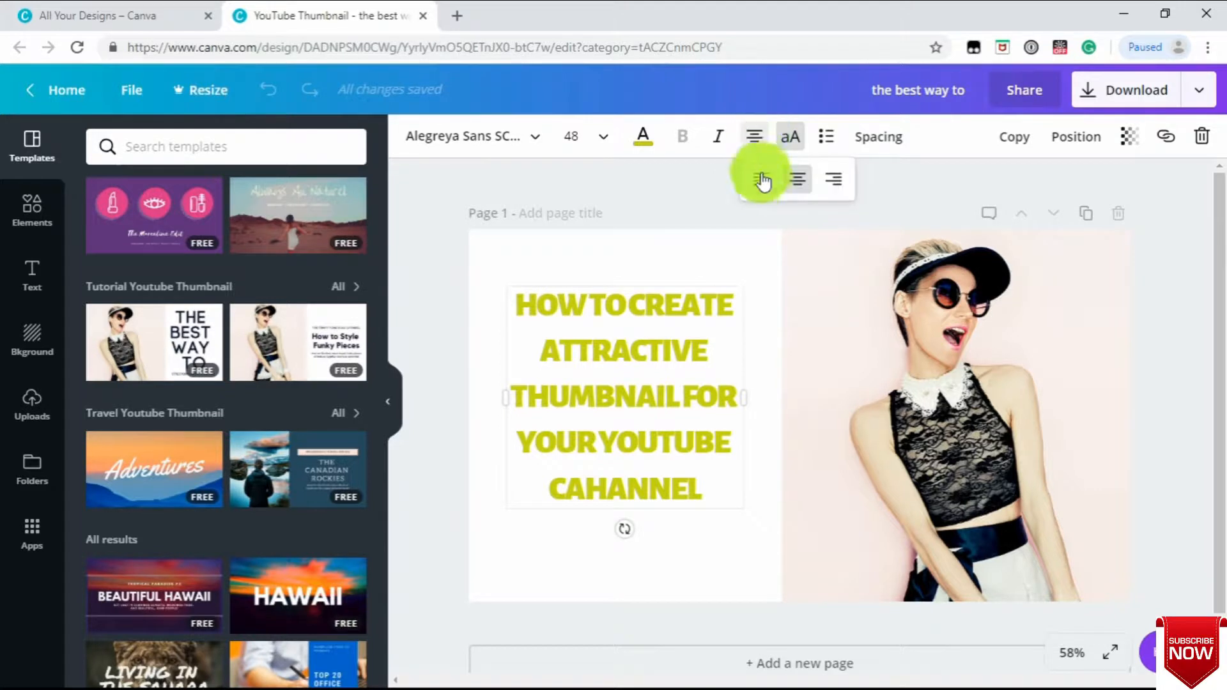
click(758, 182)
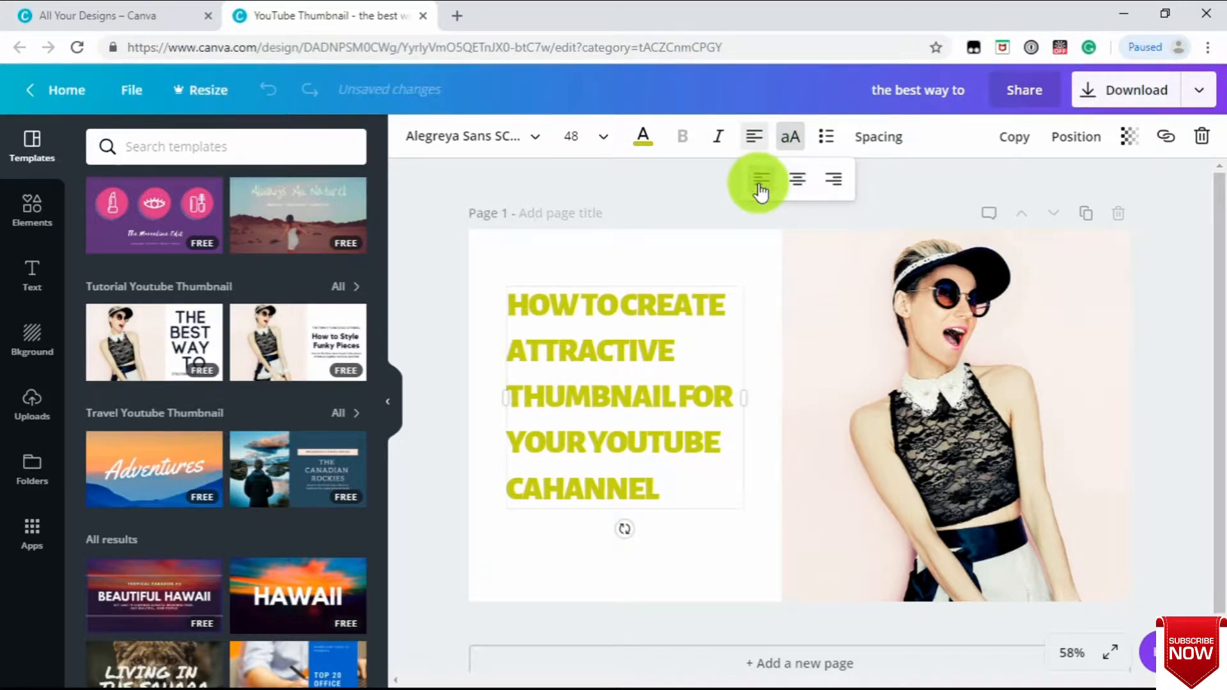
click(837, 180)
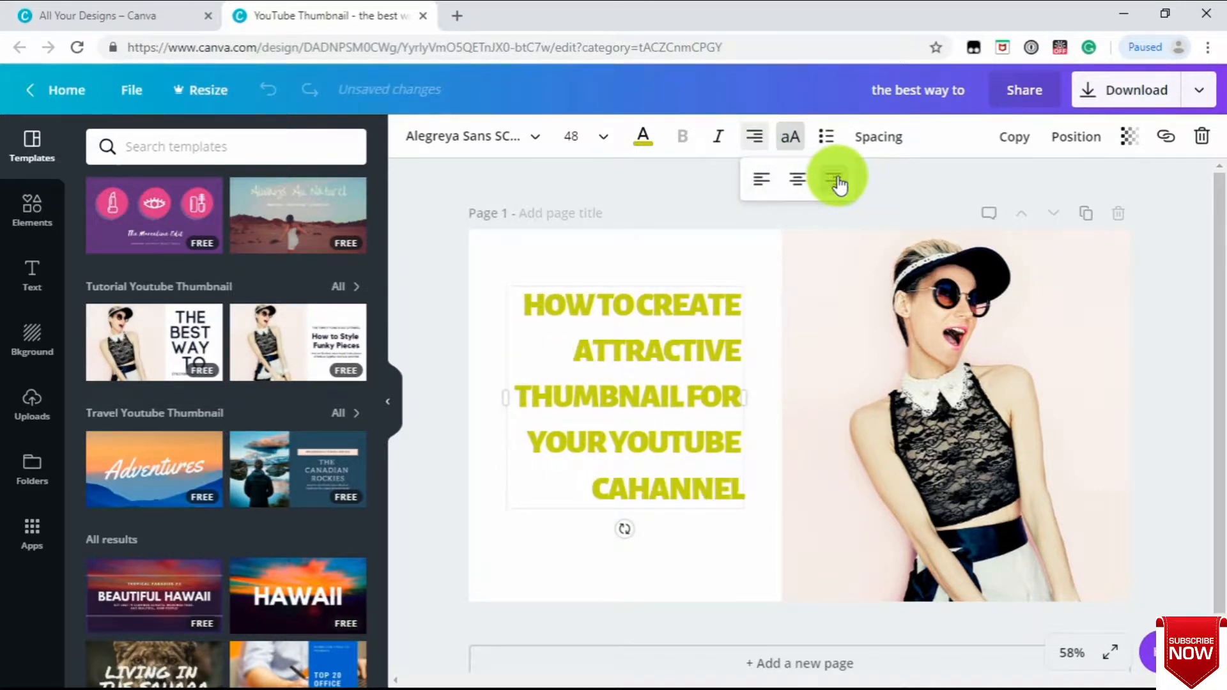
click(794, 180)
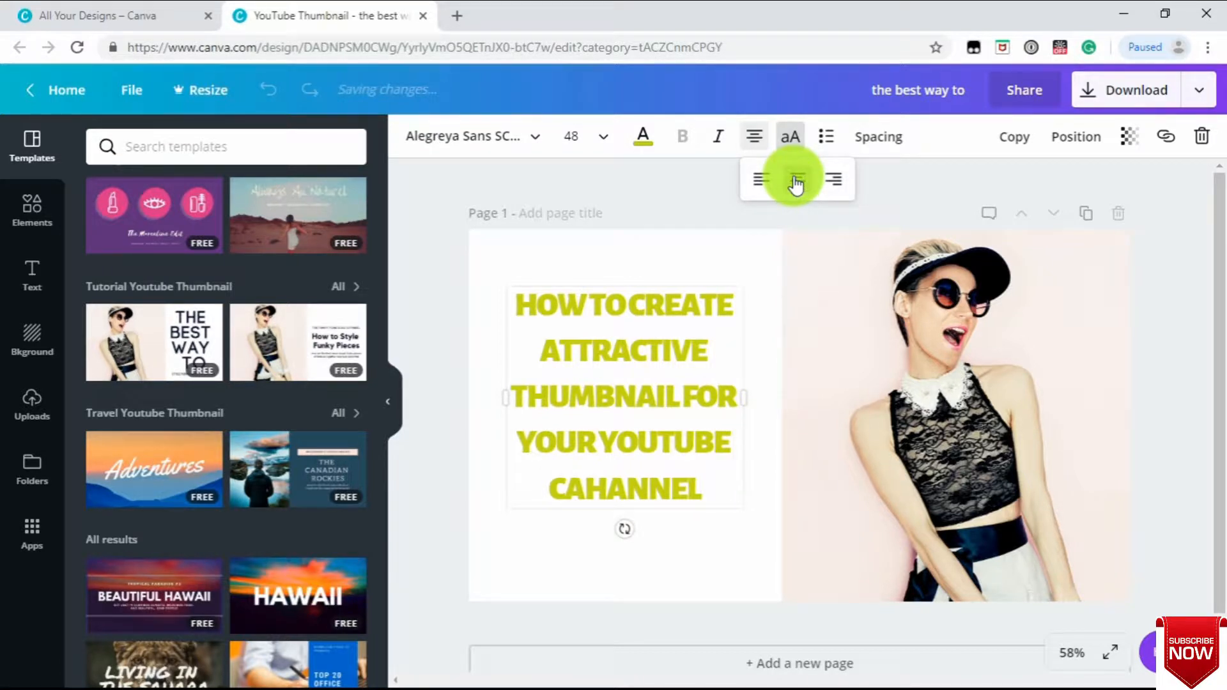
click(684, 175)
- Toggle the title's upper case formatting off and on, and try a bulleted list before removing it
click(652, 337)
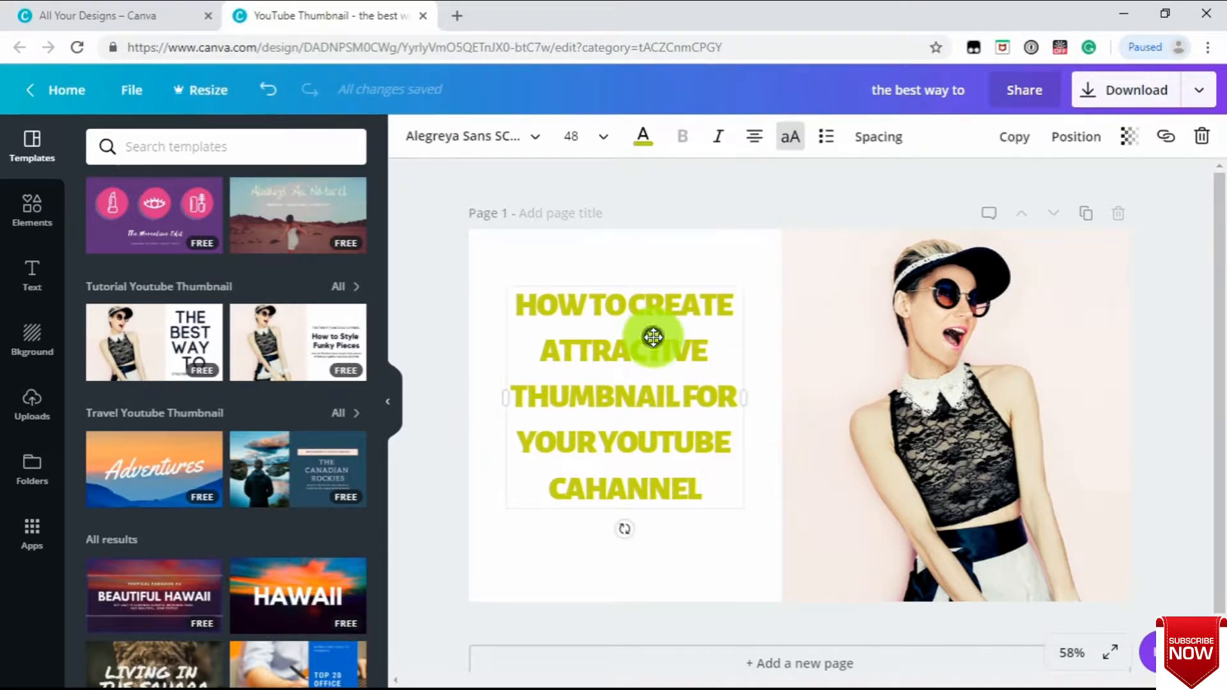
click(652, 337)
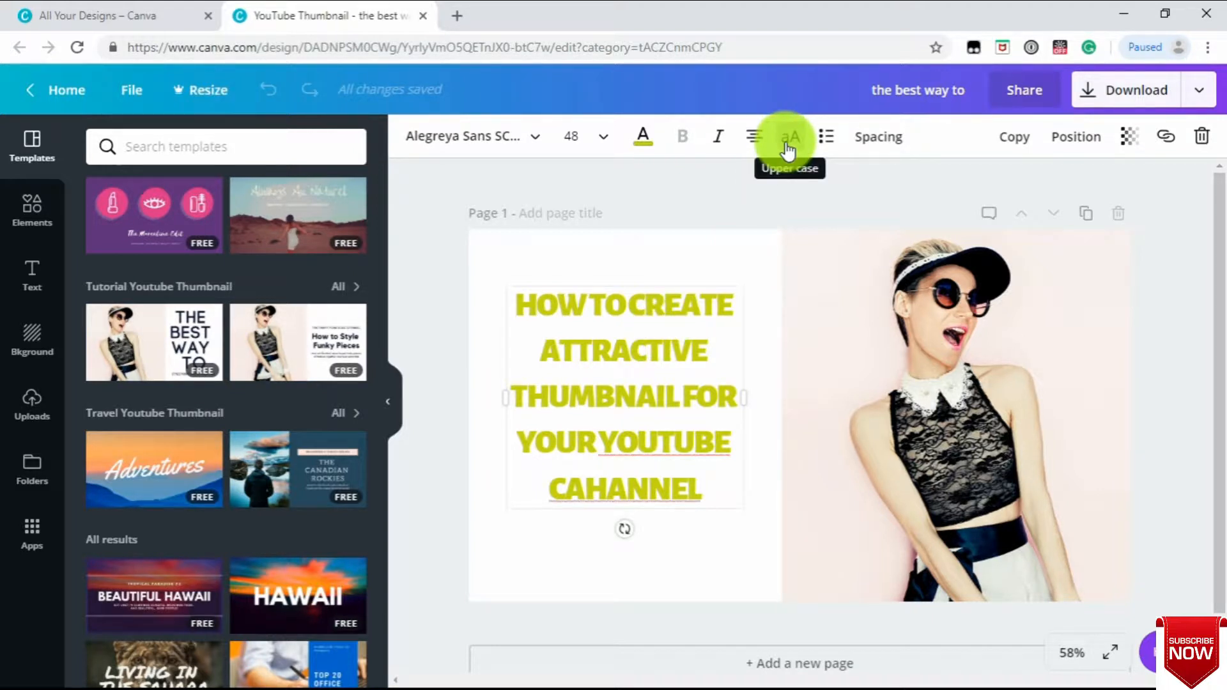
click(788, 149)
click(787, 149)
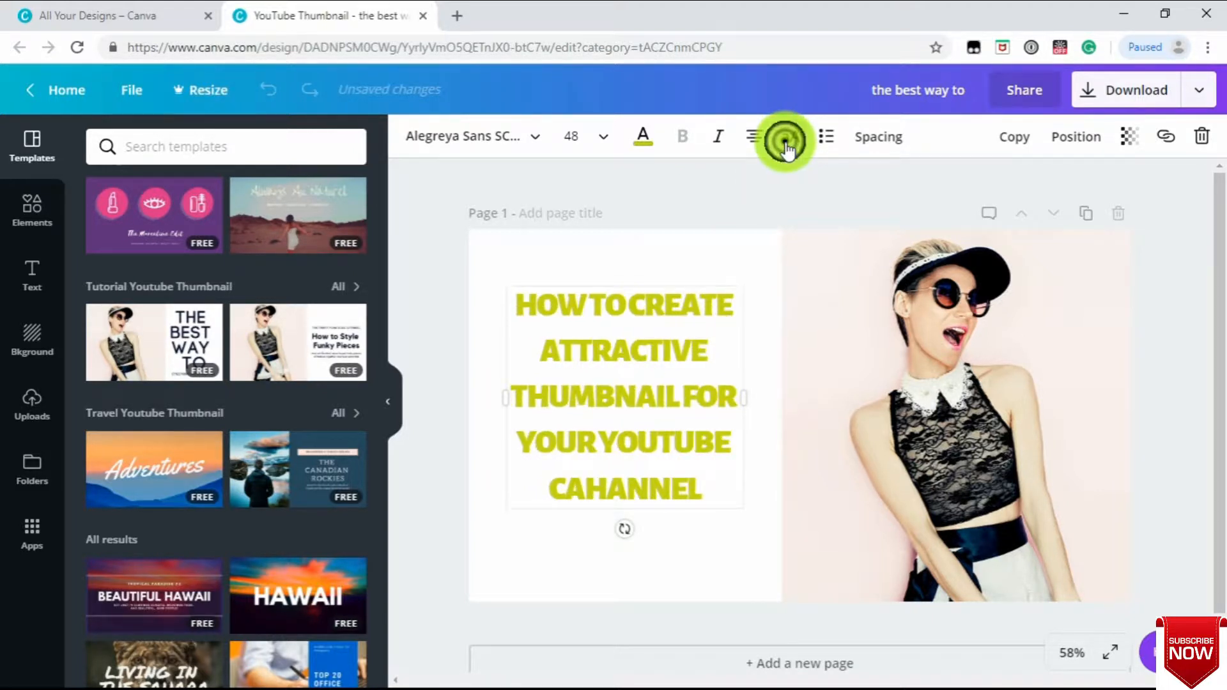
click(823, 137)
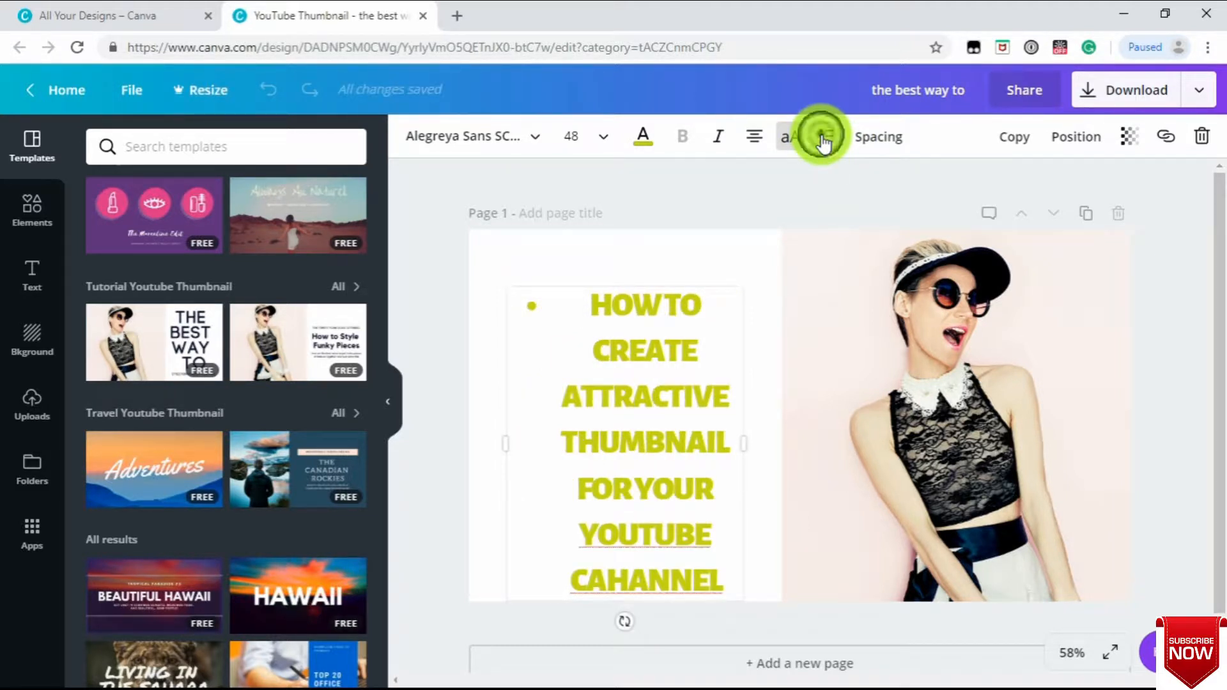
click(823, 137)
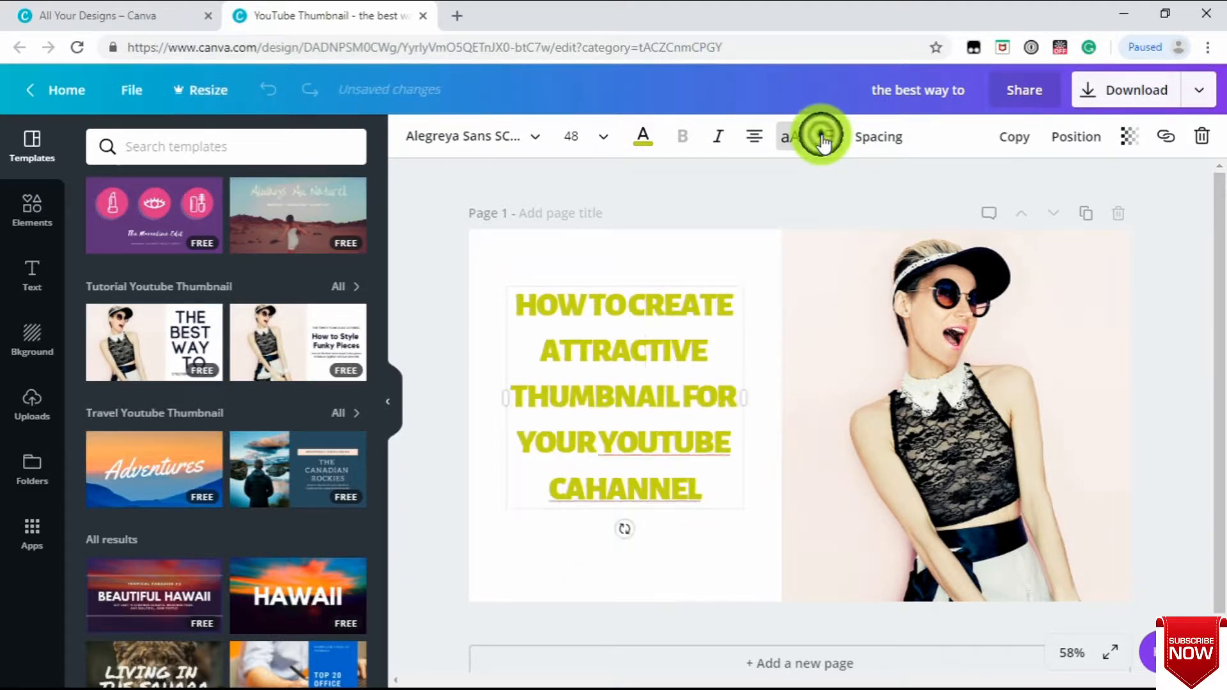
- Set the title text's letter spacing to -55 and its line height to 1.38
click(878, 136)
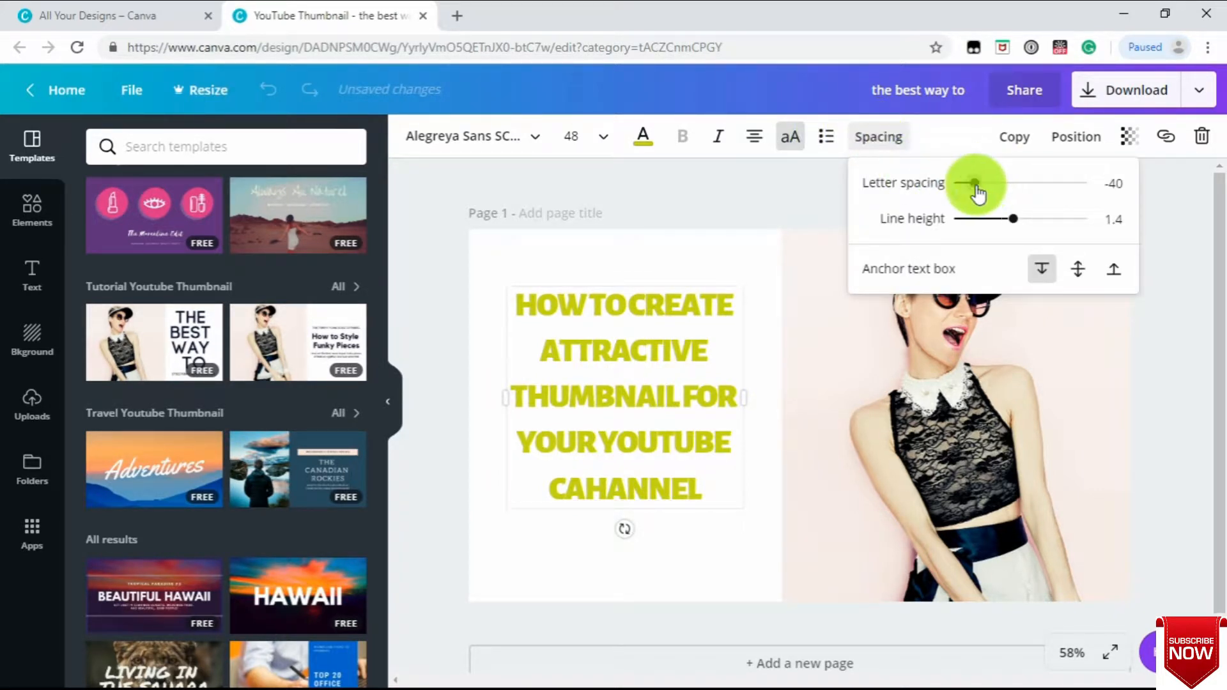
mouse_move(977, 191)
mouse_down()
mouse_move(1041, 187)
mouse_move(965, 184)
mouse_move(994, 184)
mouse_move(944, 198)
mouse_move(970, 201)
mouse_up()
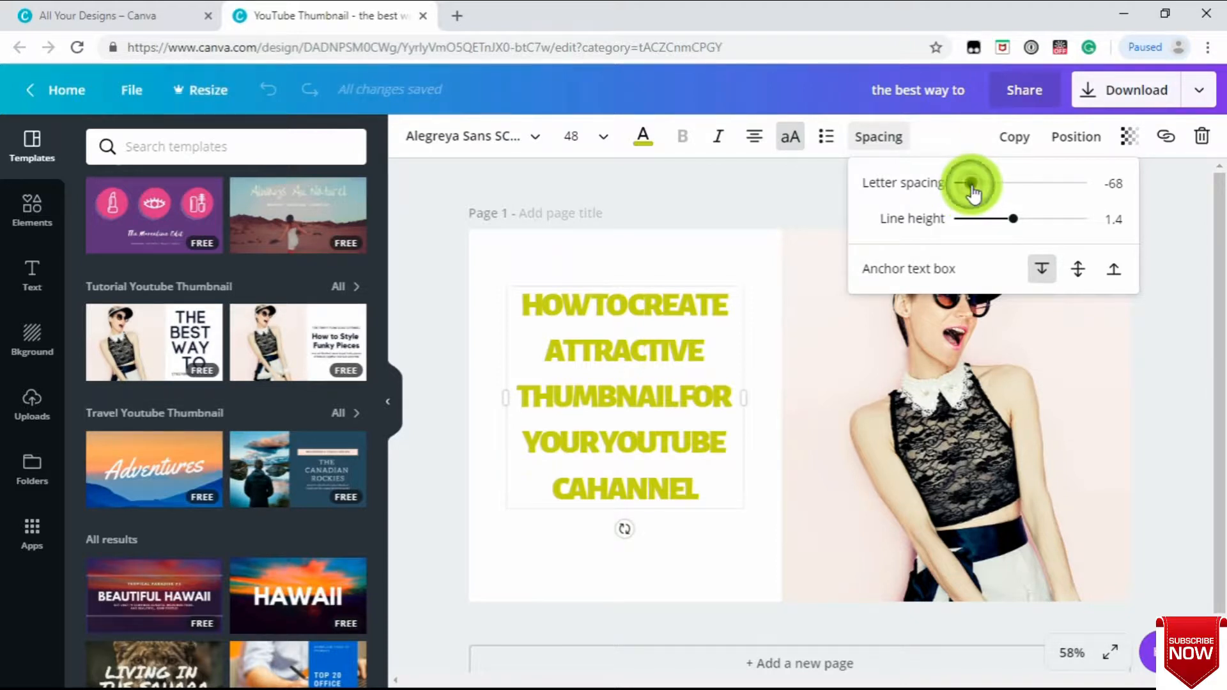
drag(973, 192, 971, 184)
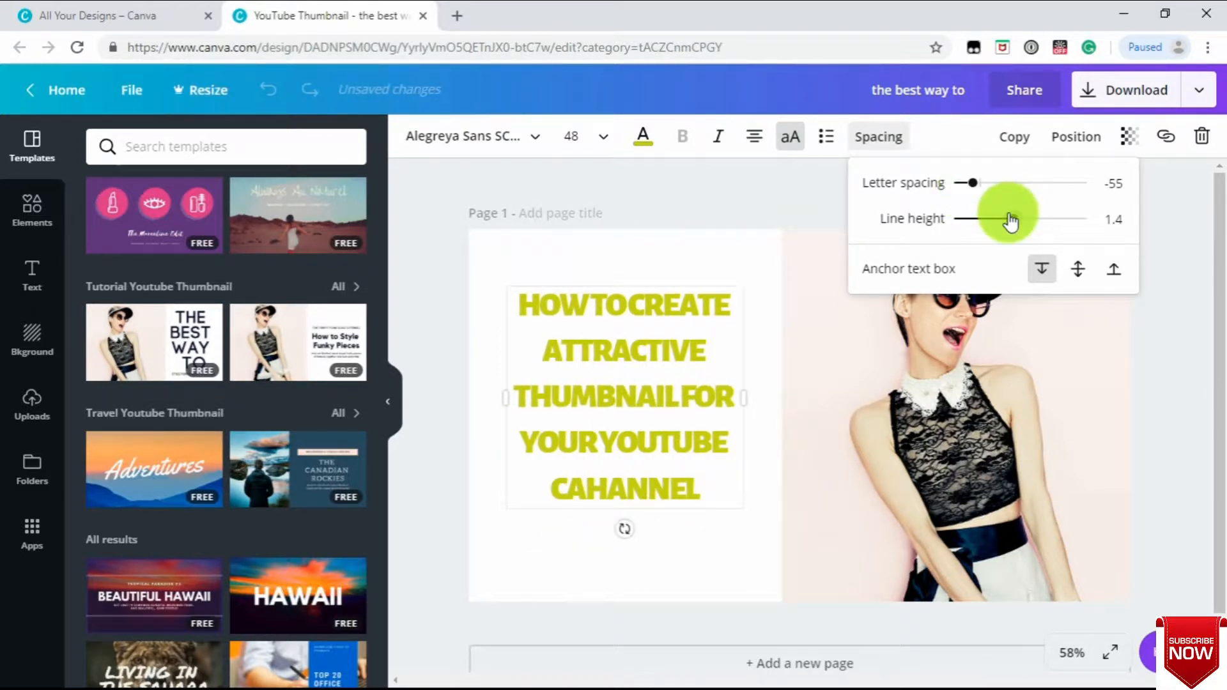
mouse_move(1005, 223)
mouse_down()
mouse_move(978, 215)
mouse_move(1044, 219)
mouse_move(981, 231)
mouse_move(1013, 238)
mouse_move(1014, 222)
mouse_up()
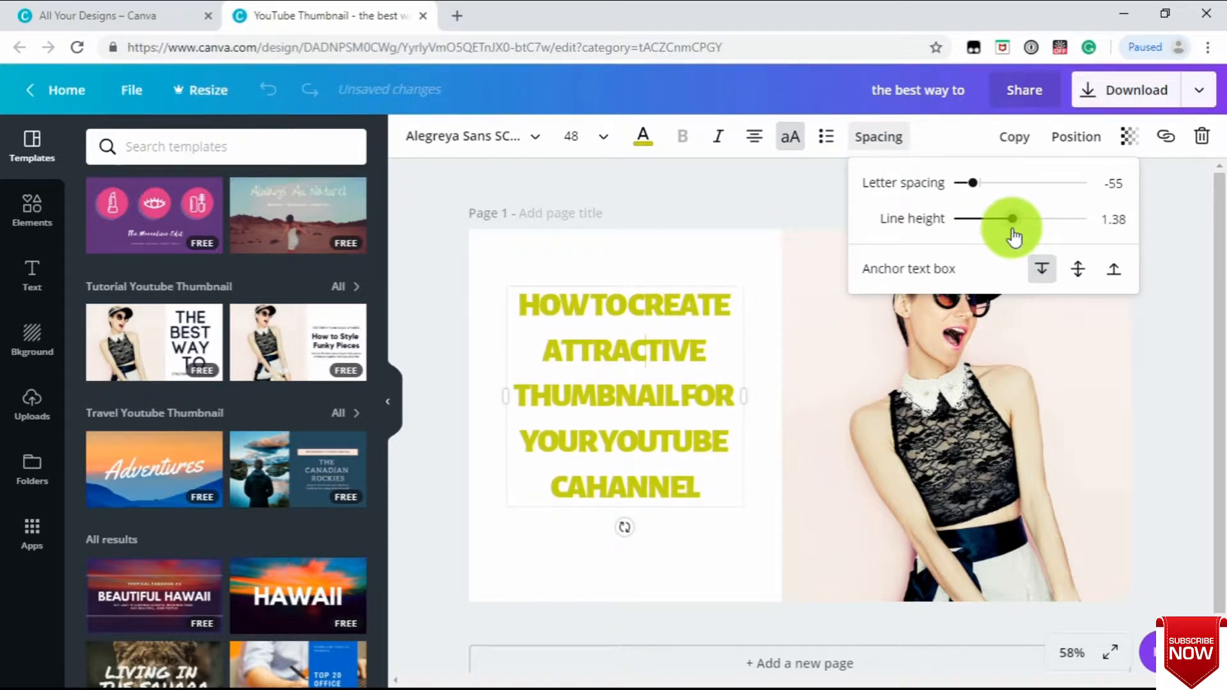
click(750, 186)
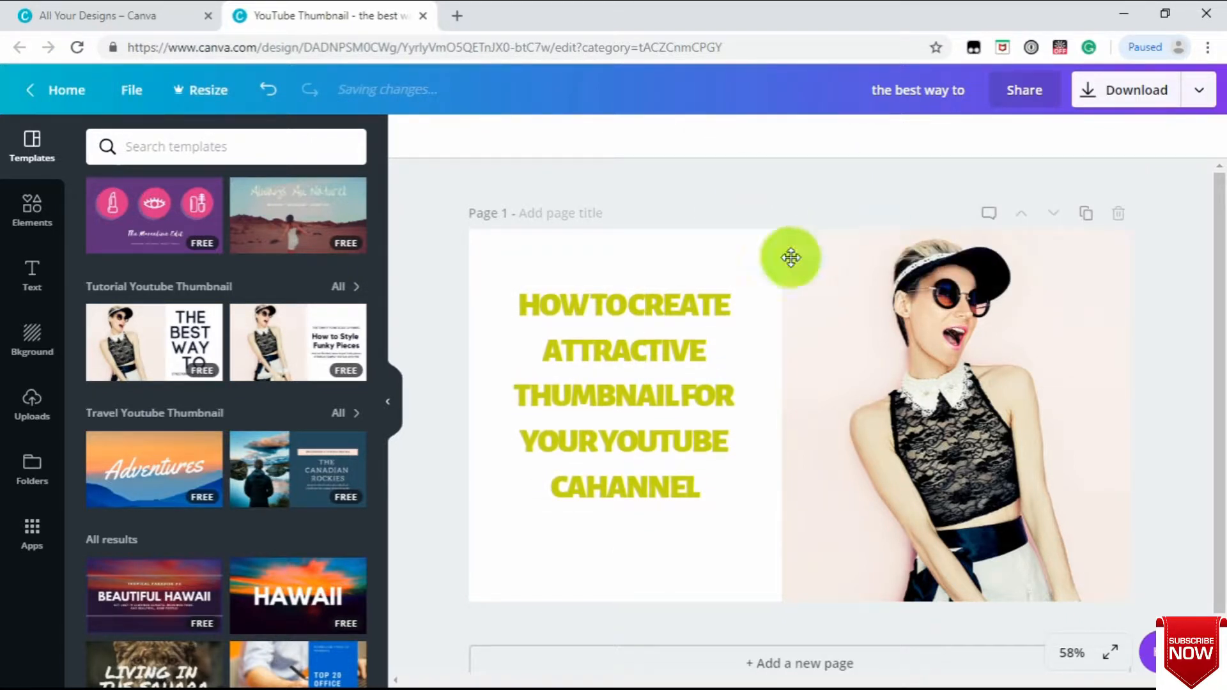
- Duplicate the title text, move the copy over the photo's edge, and delete that copy
click(623, 360)
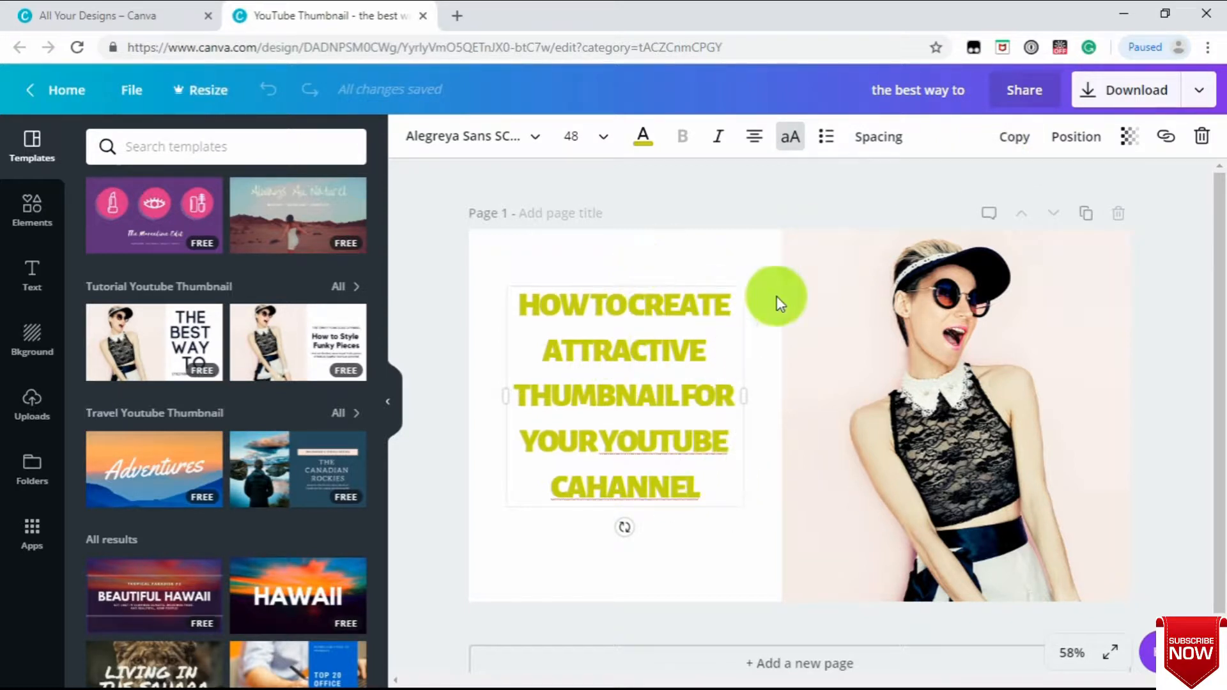
click(1016, 138)
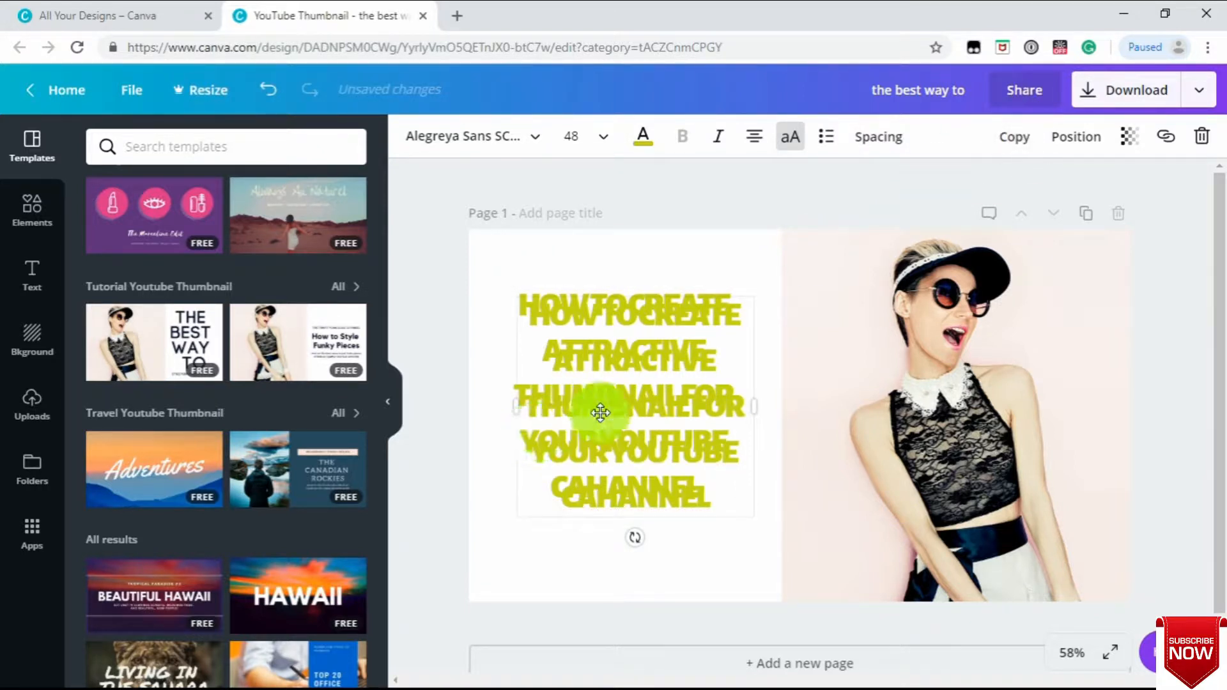
drag(599, 412, 811, 398)
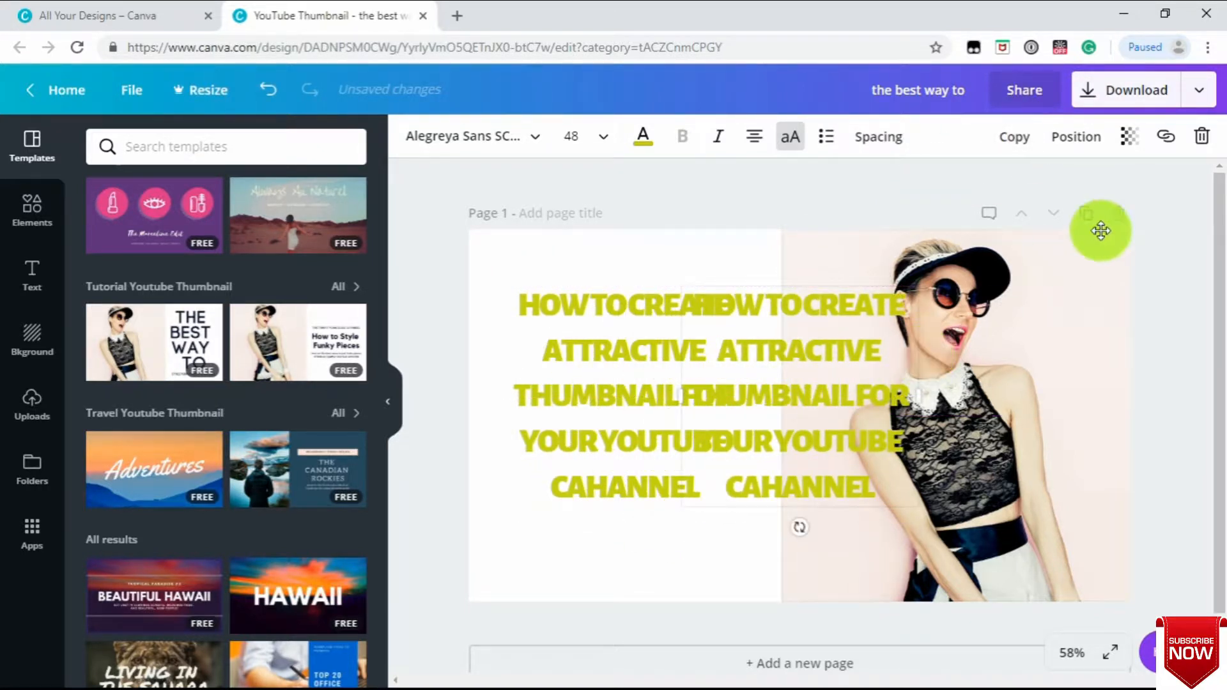
click(1203, 137)
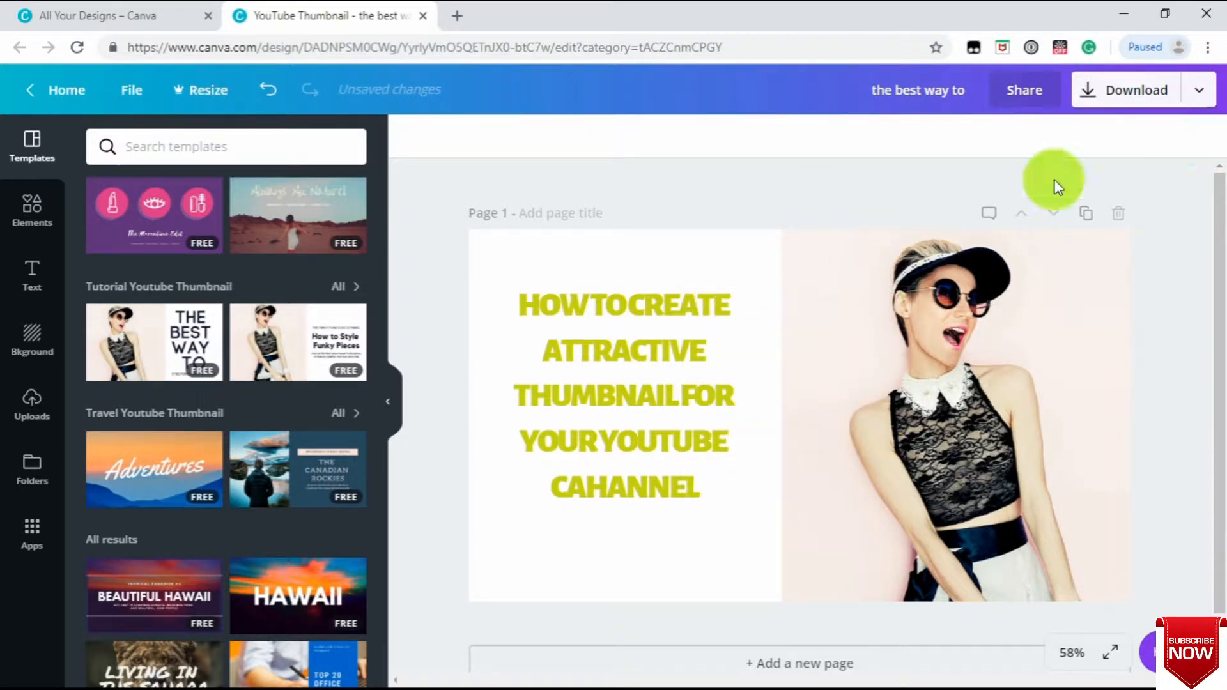
- Try the title's page alignments, including bottom, and align it to the page's vertical middle and left edge
click(713, 359)
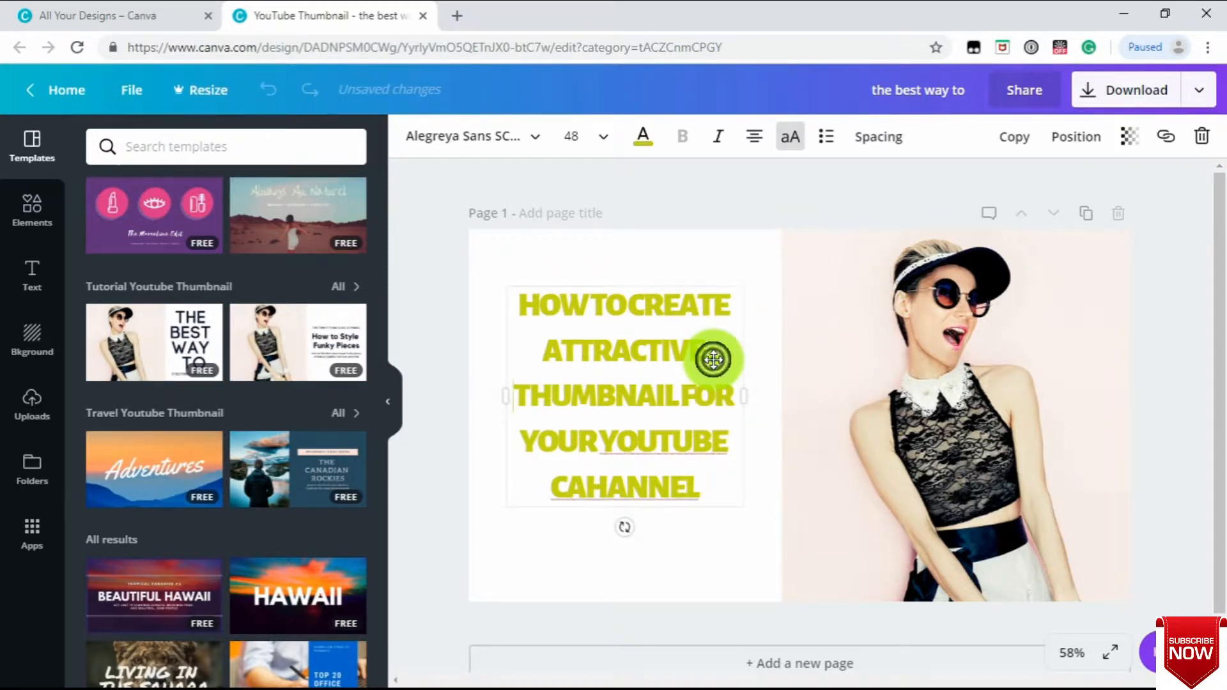
click(1082, 132)
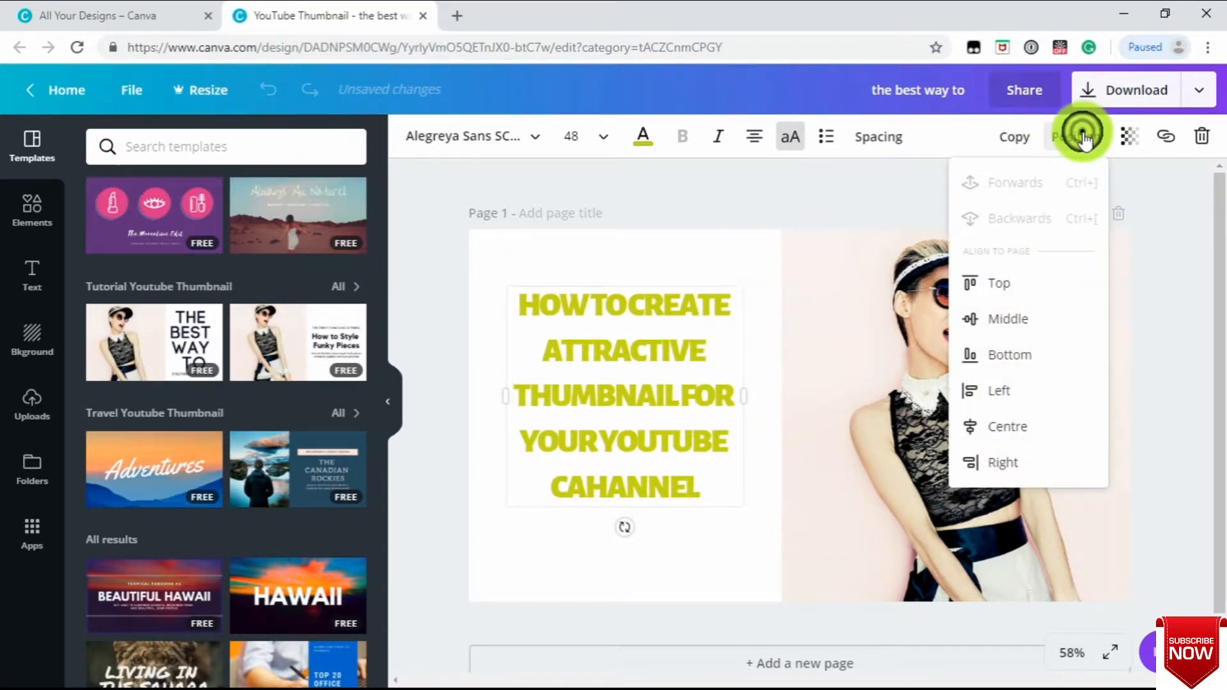
click(1009, 320)
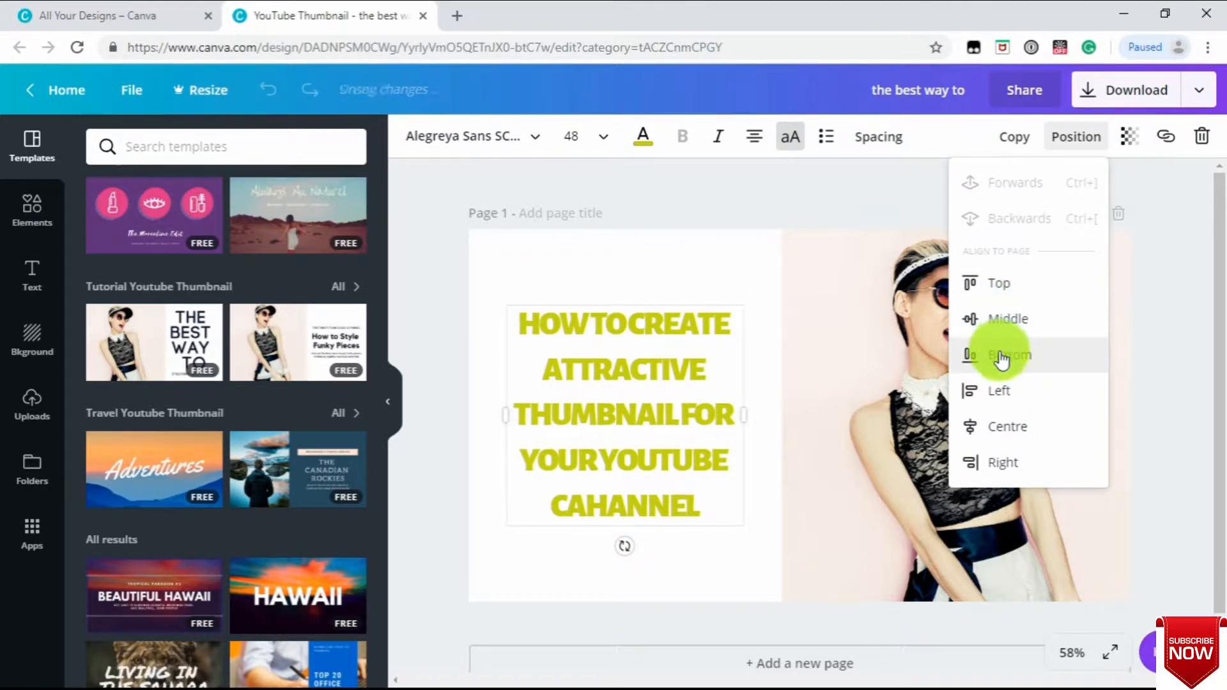
click(999, 356)
click(985, 284)
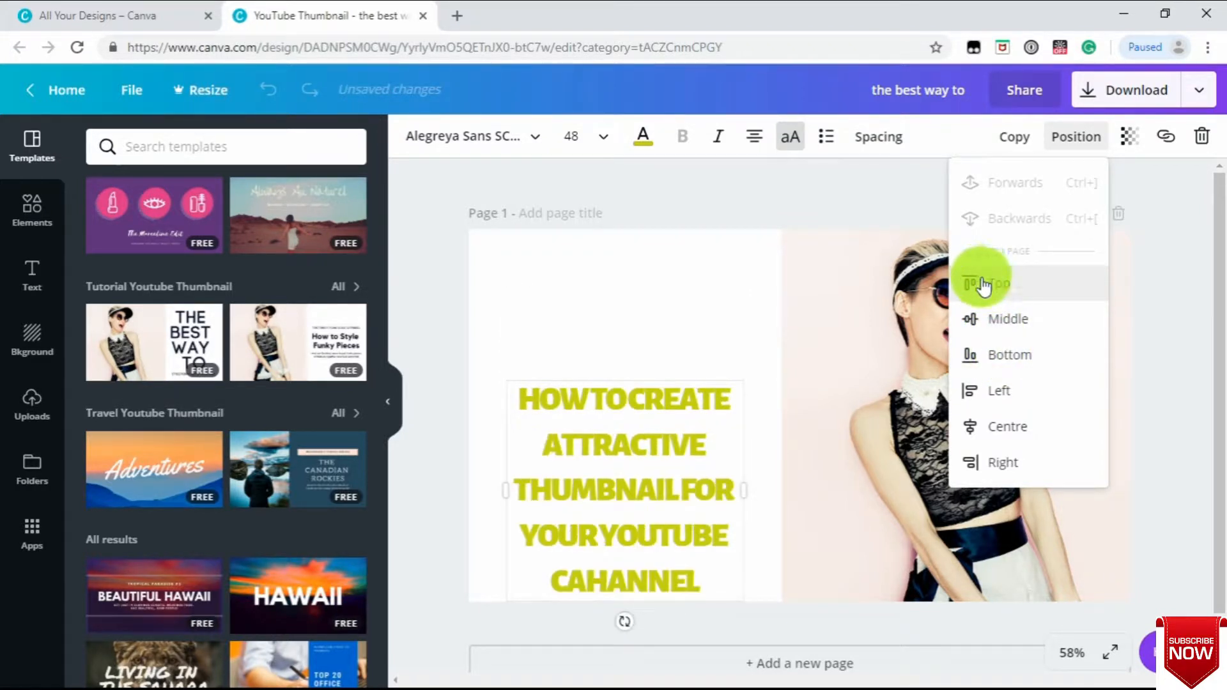
click(1011, 319)
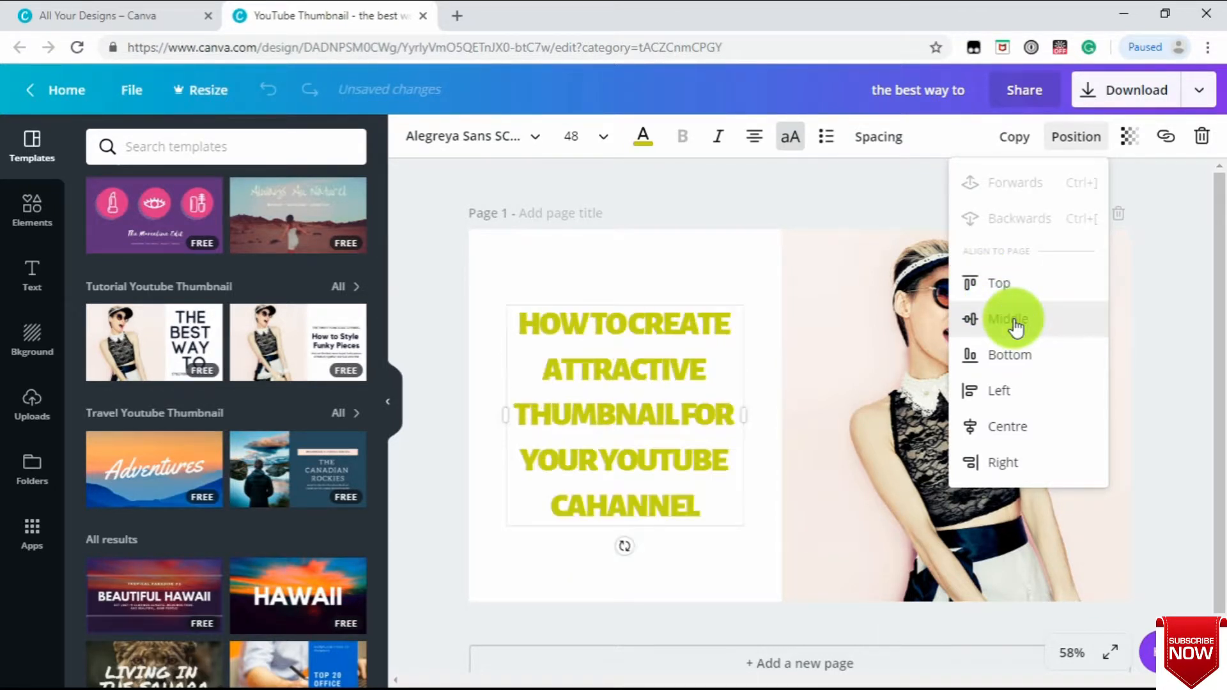
click(1017, 403)
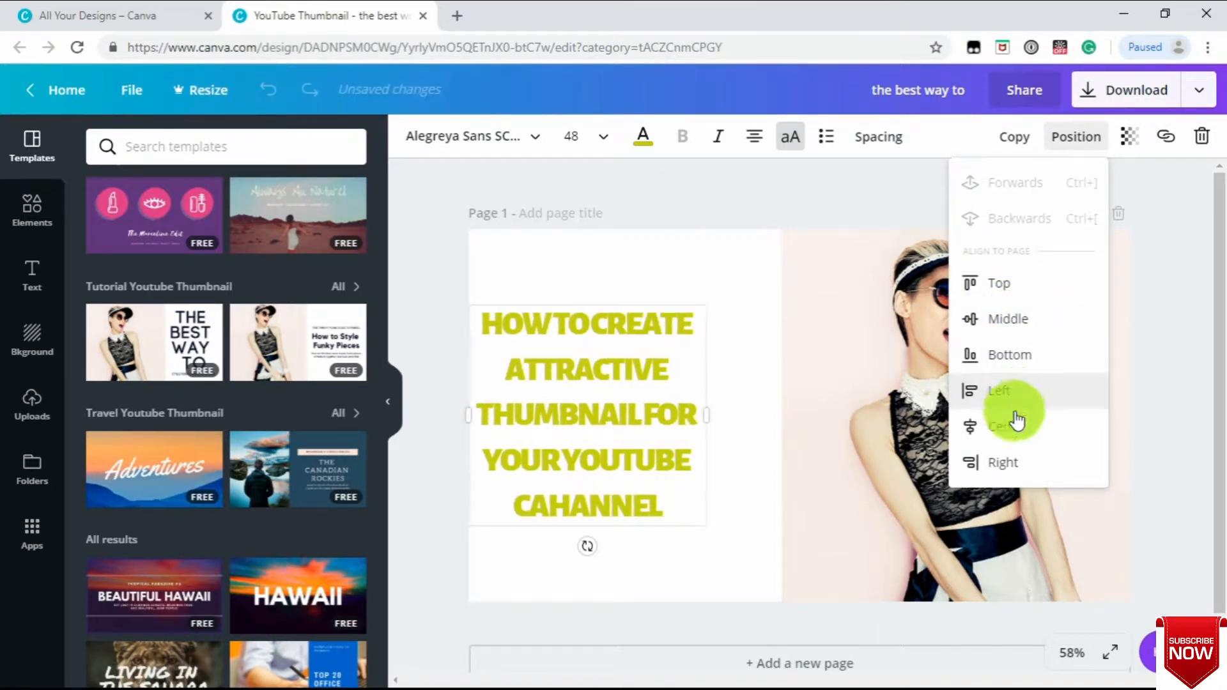
- Try aligning the title to the horizontal centre of the page
click(1021, 439)
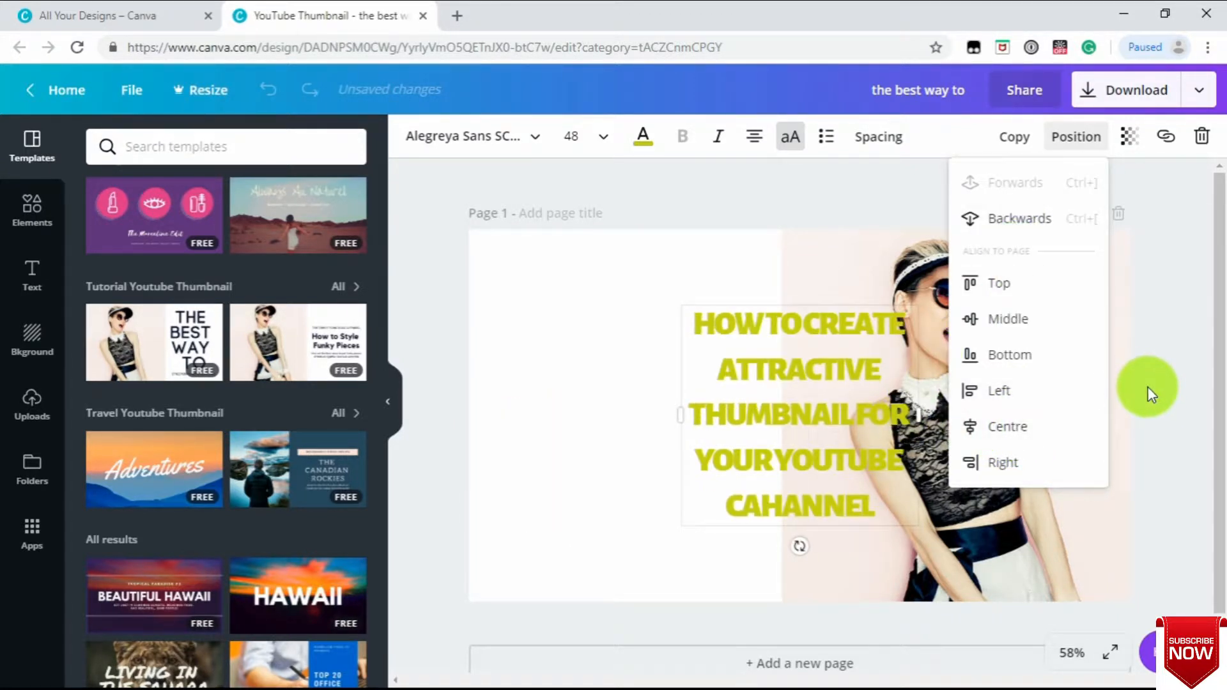
click(1152, 336)
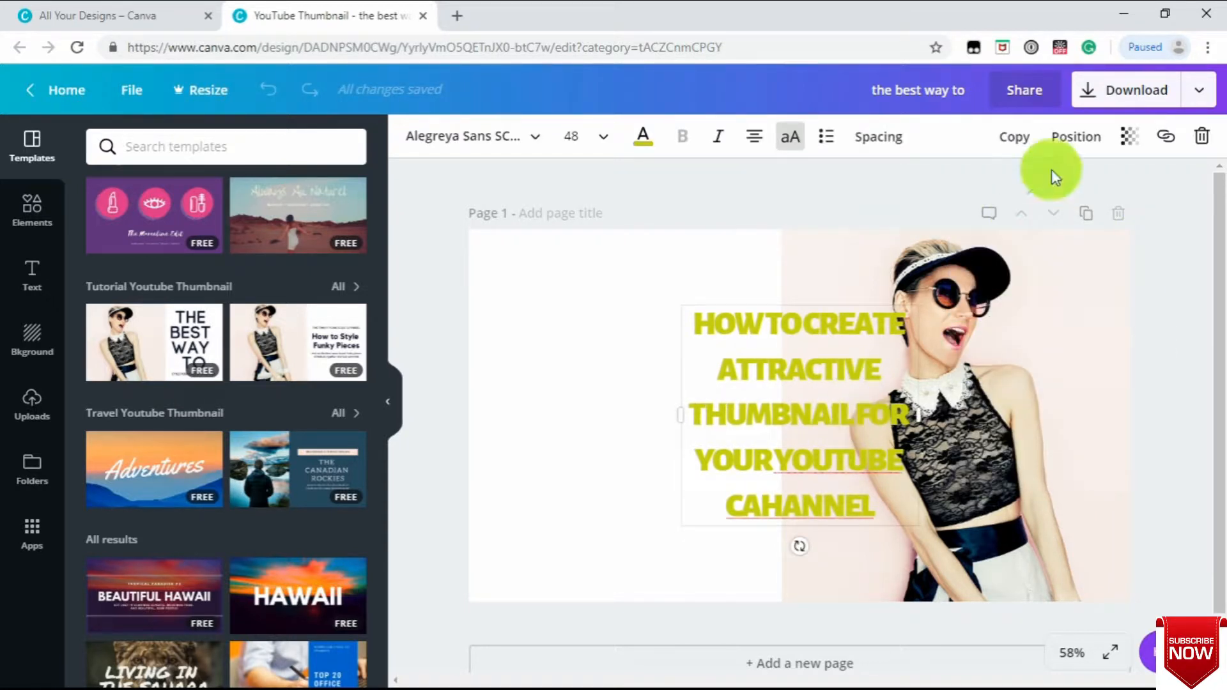
click(1063, 137)
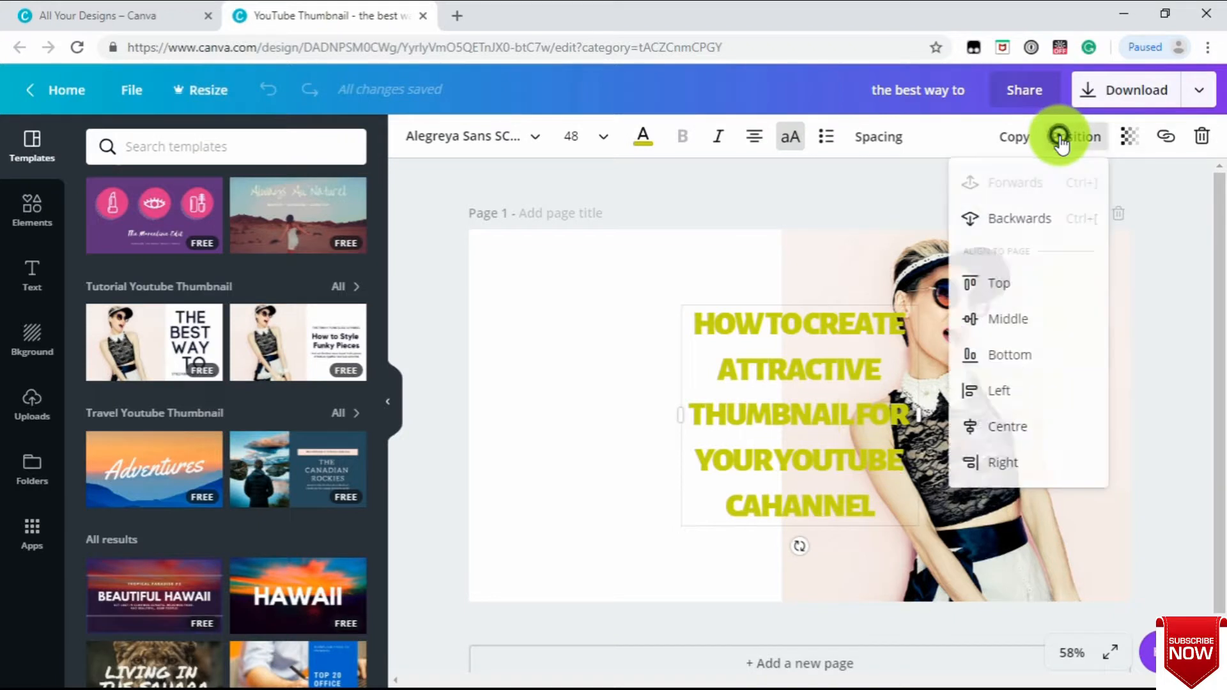
- Try the title's transparency setting and leave it at 100
click(1130, 136)
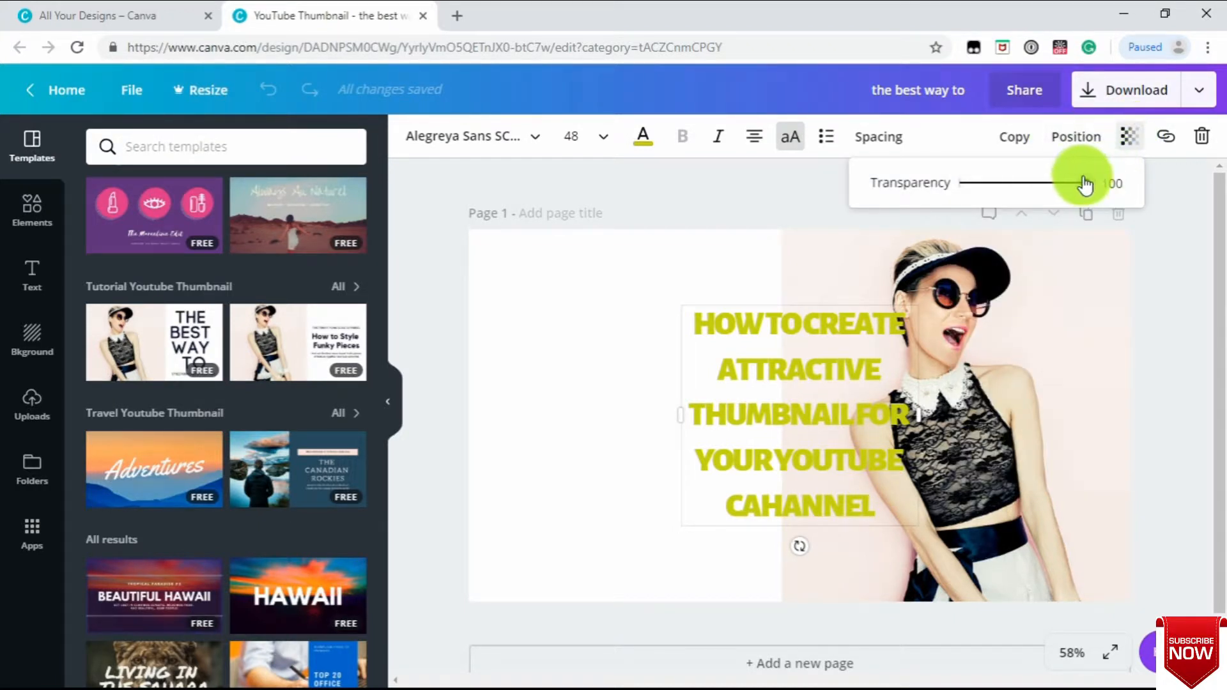
drag(1084, 187, 1110, 205)
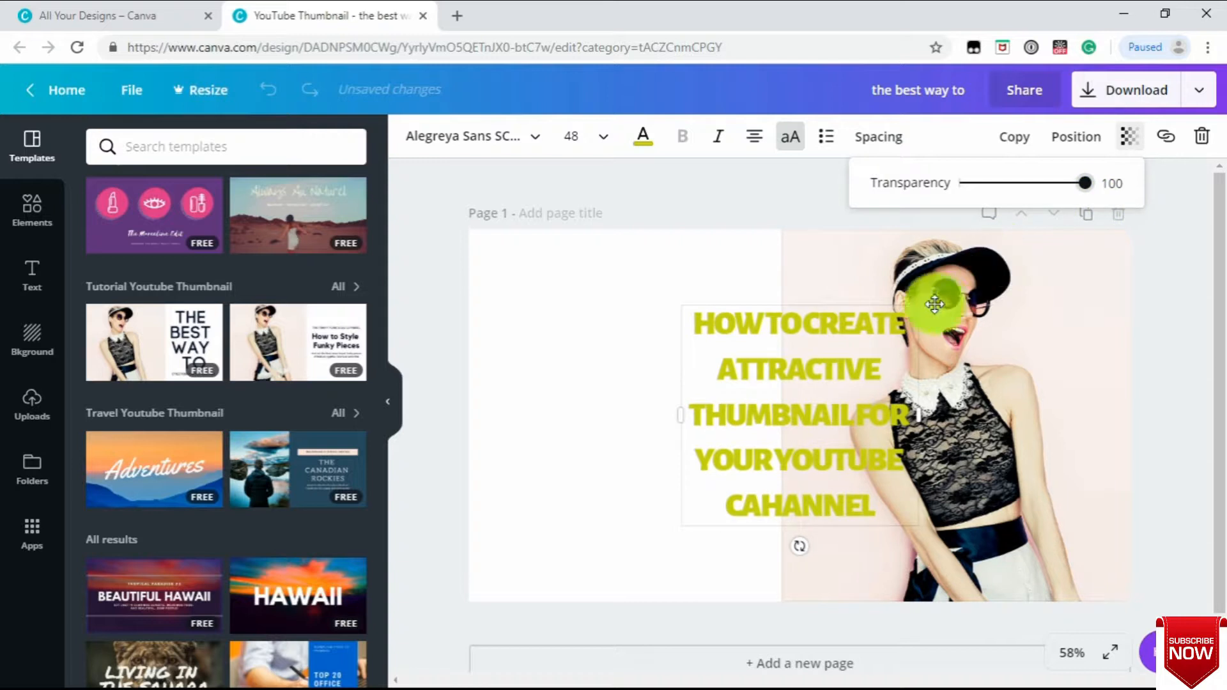
click(807, 398)
- Move the title off the photo's edge and back onto the blank white half of the page
click(1101, 285)
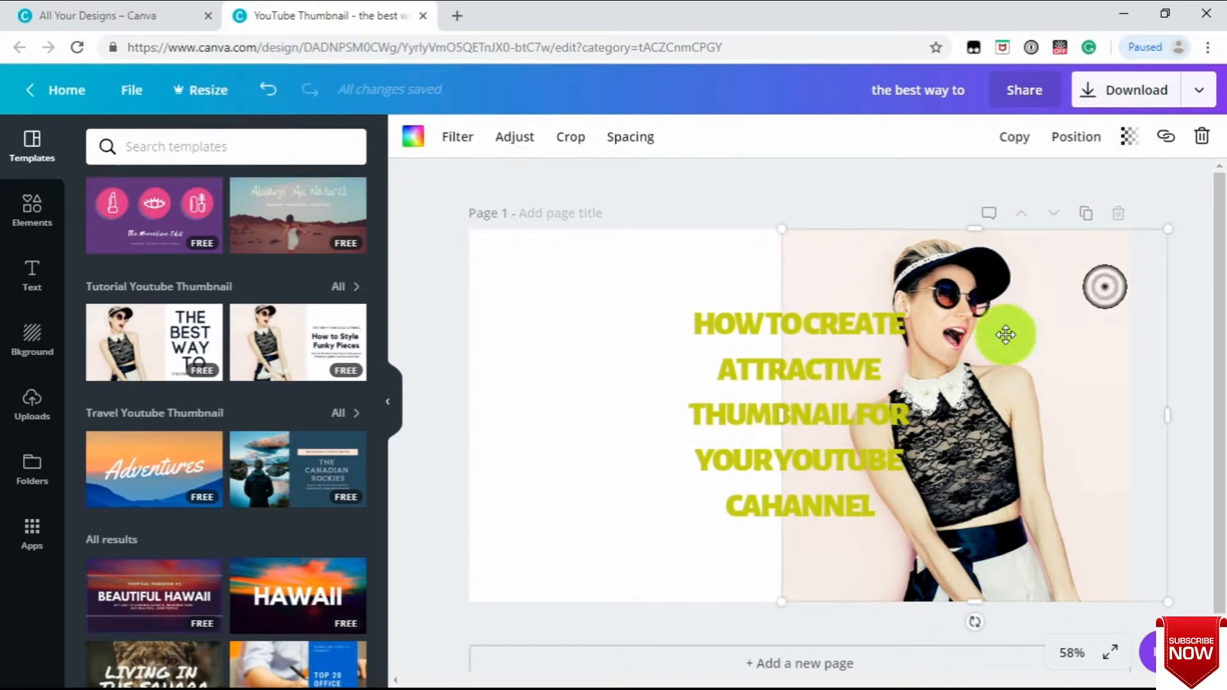
click(608, 447)
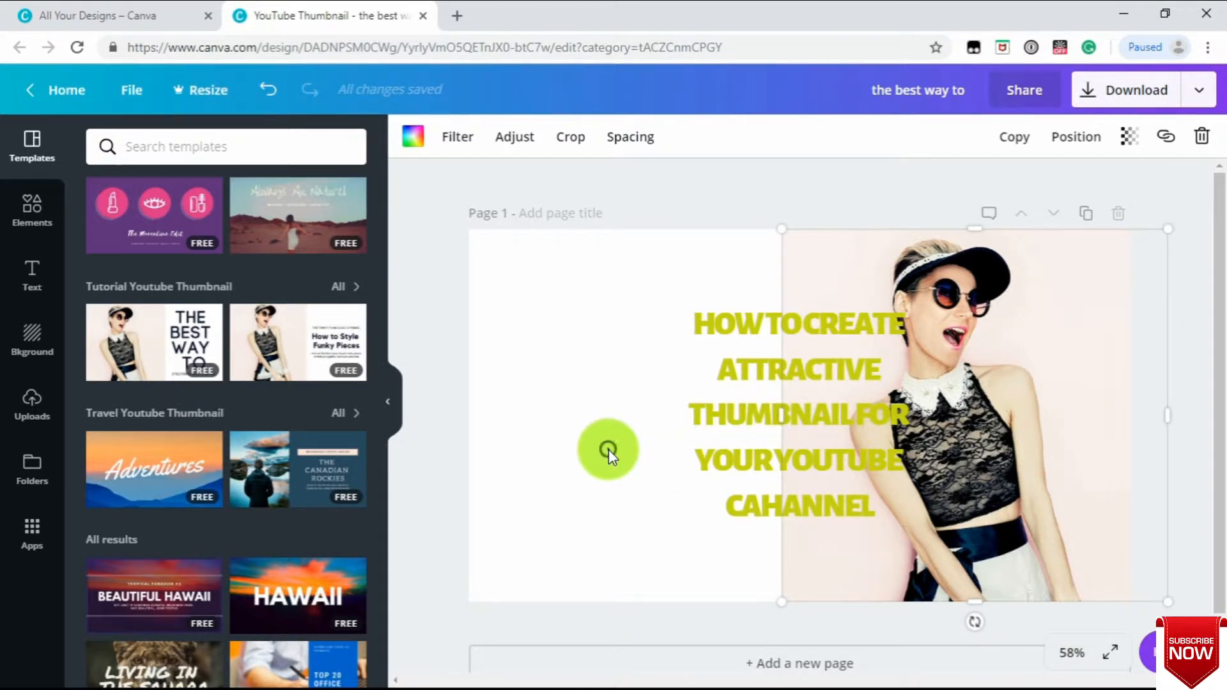
drag(791, 392, 615, 390)
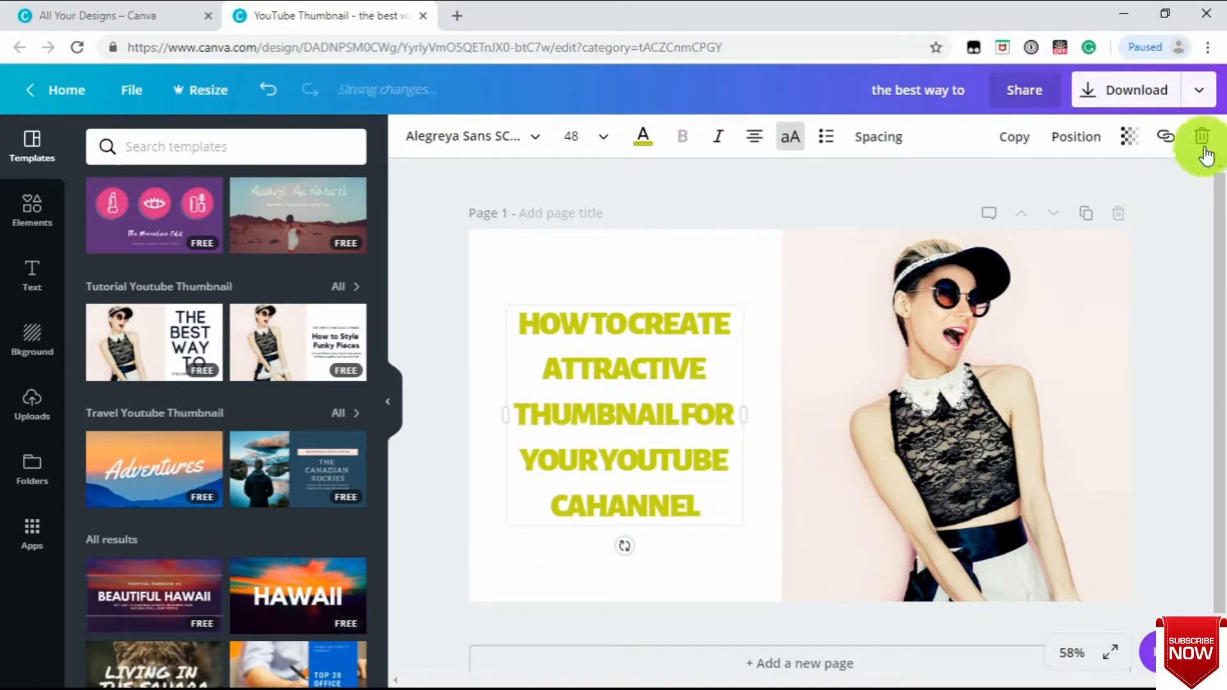
- Delete the woman's photo from its grid, keeping the empty grid on the page
click(1166, 137)
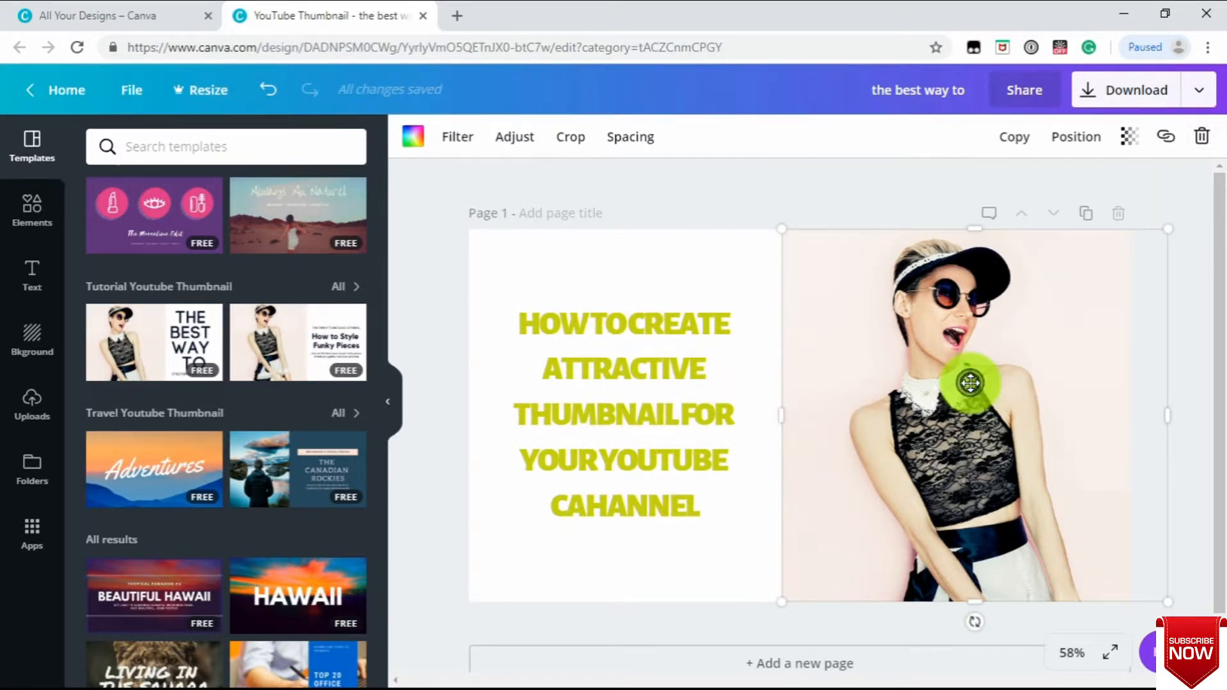
click(1201, 137)
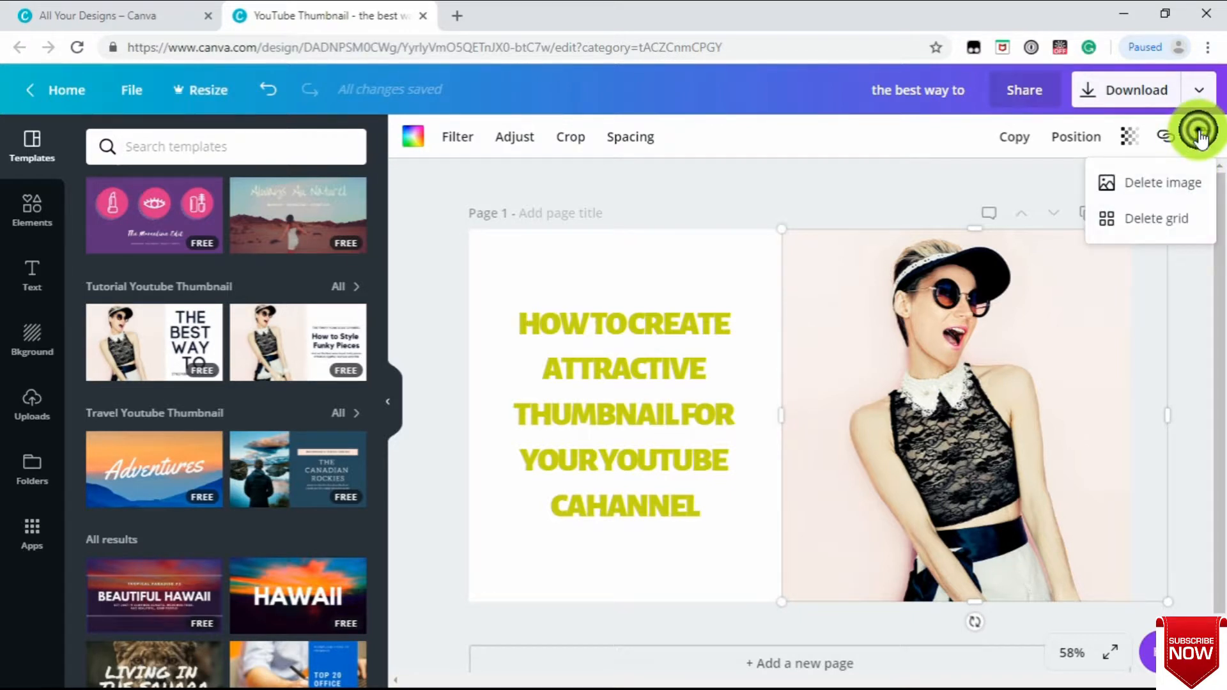
click(1190, 183)
- Fill the empty grid with the red YouTube play button image from the existing uploads
click(32, 403)
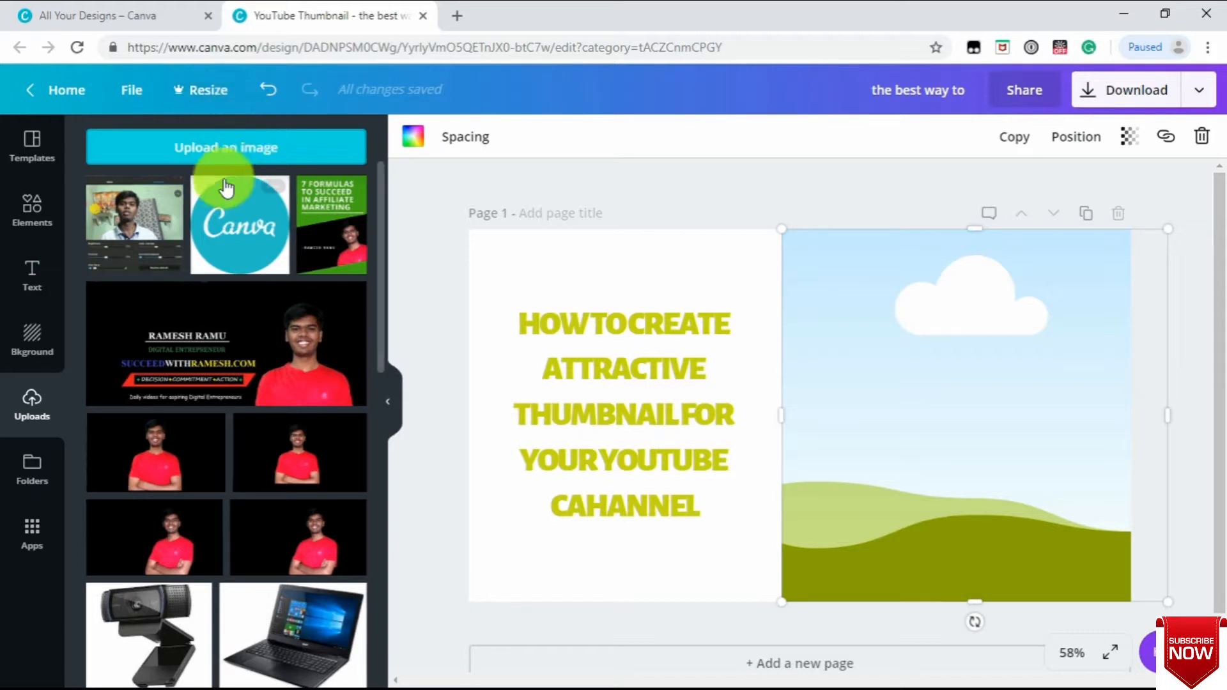
click(240, 149)
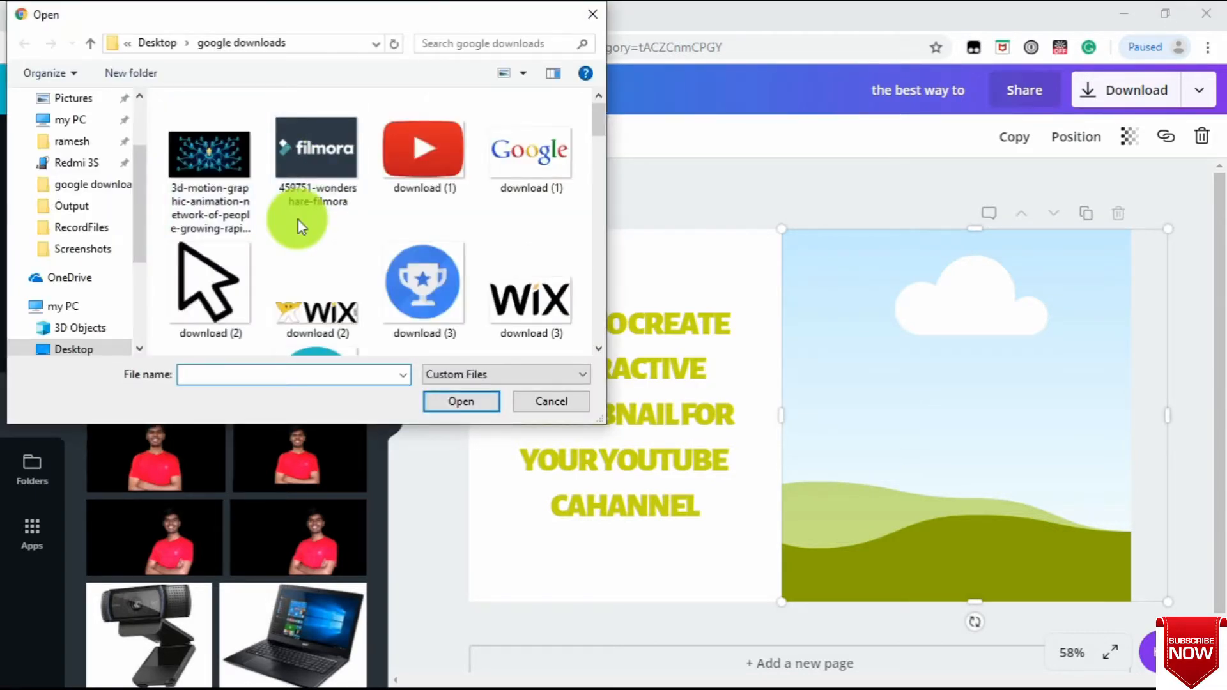
click(596, 16)
scroll(213, 422, down, 12)
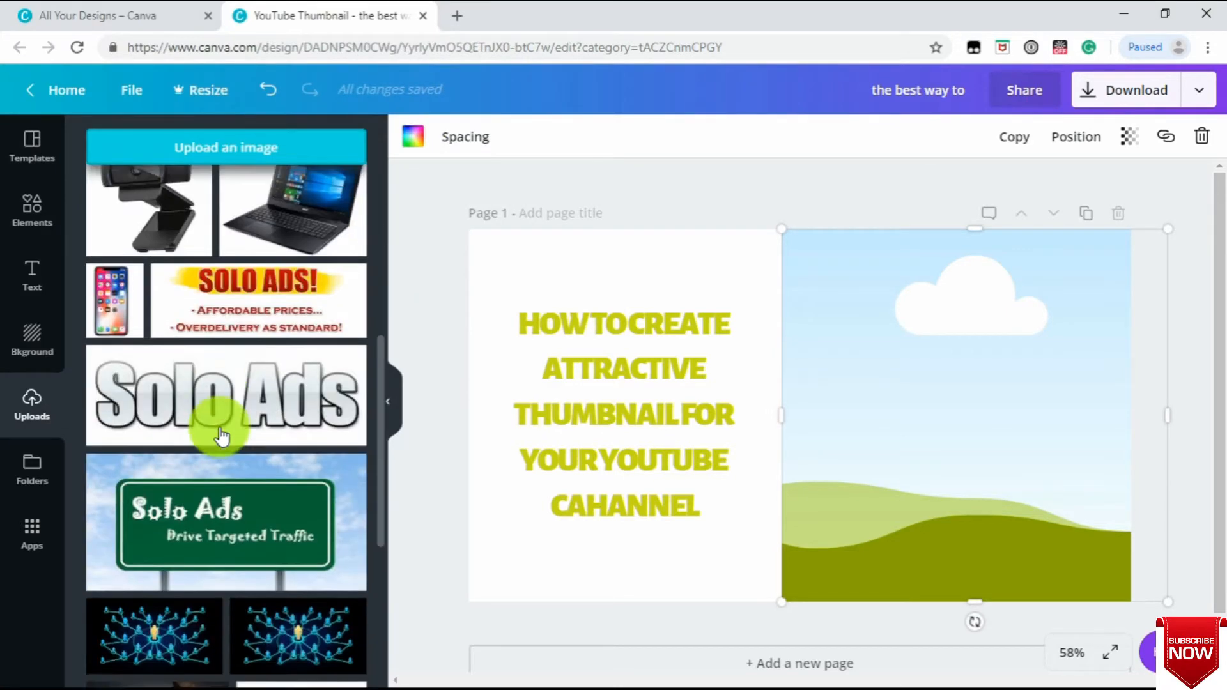
scroll(221, 434, down, 6)
scroll(221, 434, up, 3)
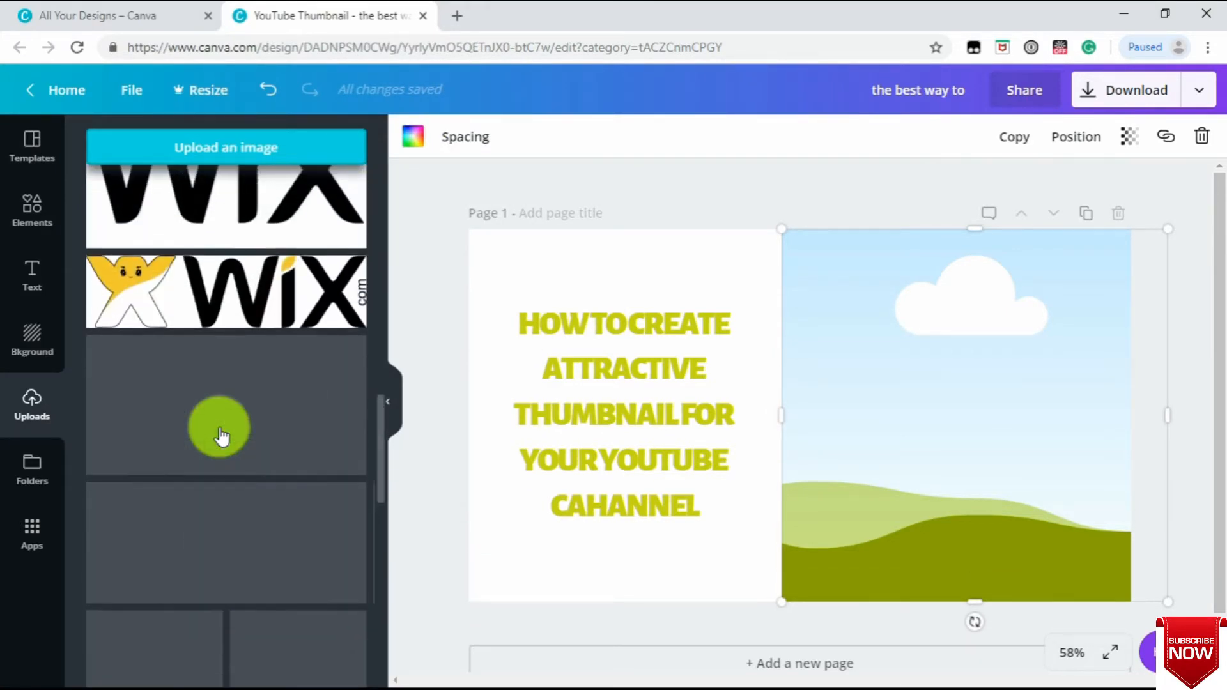
scroll(221, 434, down, 5)
scroll(221, 435, up, 3)
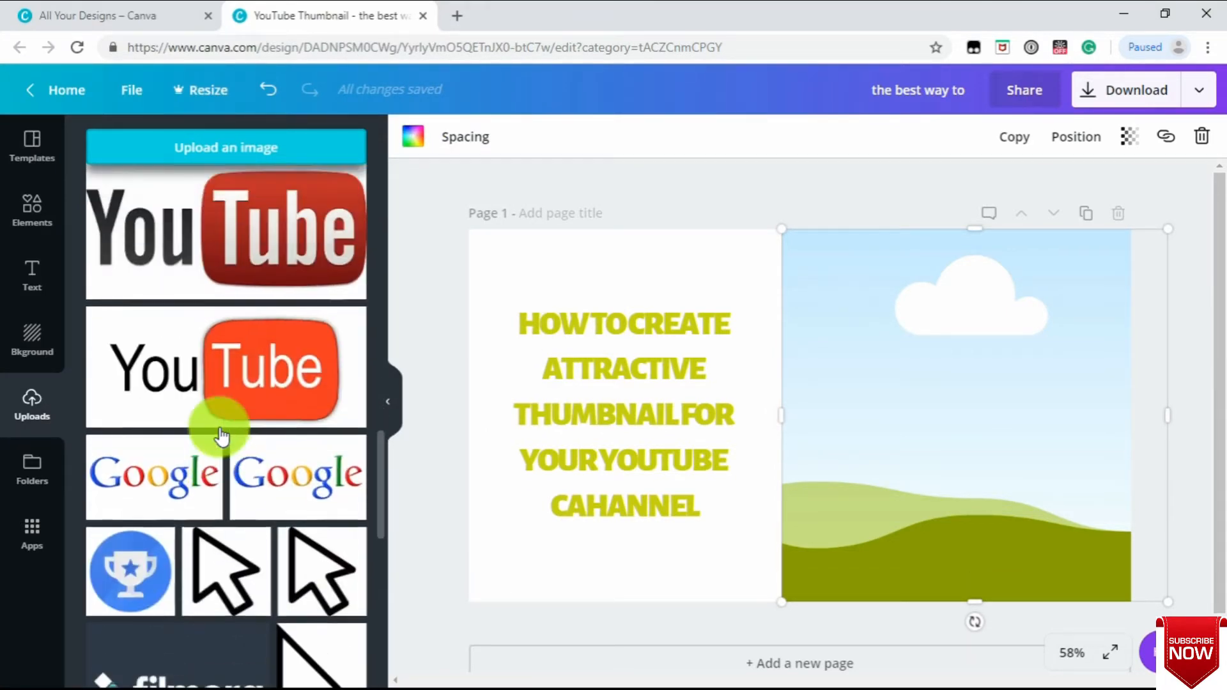
scroll(221, 435, down, 5)
scroll(219, 424, up, 2)
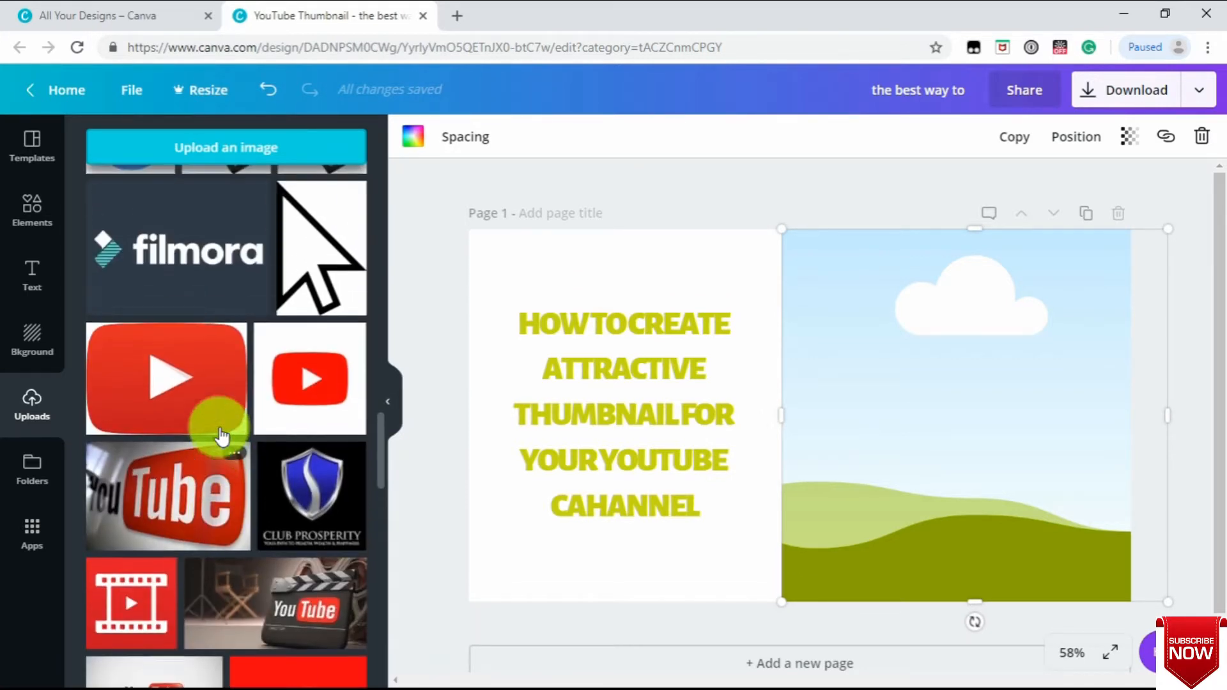
drag(166, 377, 775, 306)
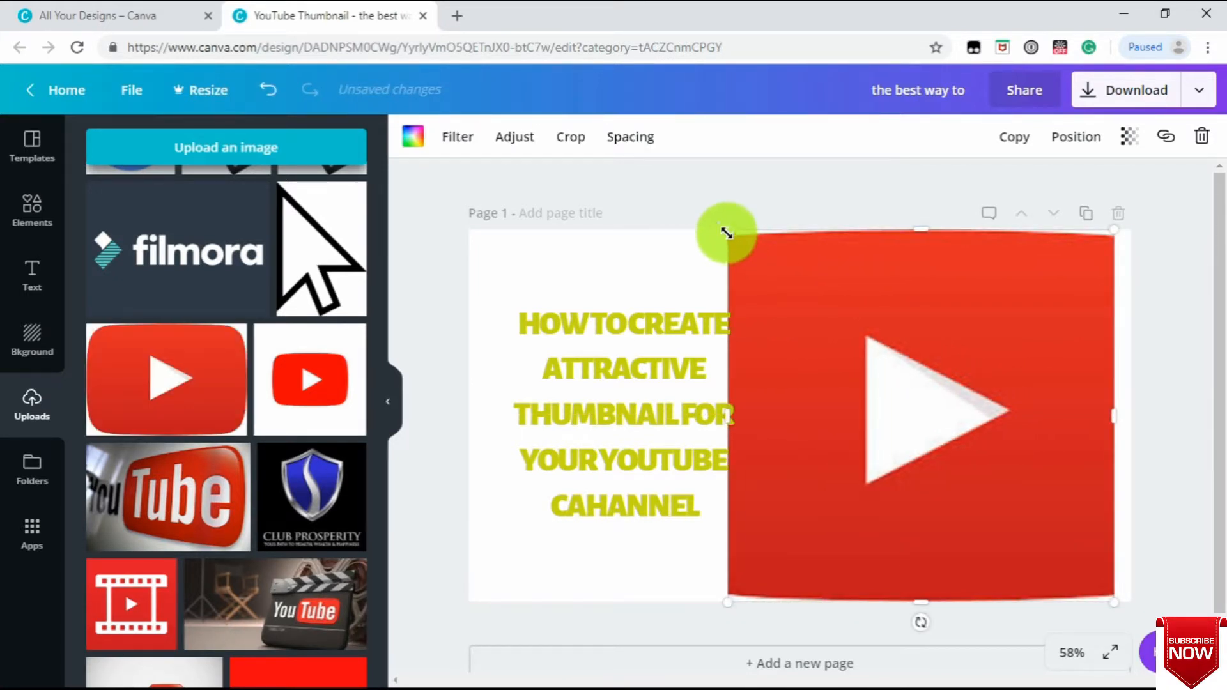
- Shrink the YouTube play button image, widen it to show its rounded corners, and place it beside the title
drag(727, 231, 926, 401)
drag(991, 493, 872, 390)
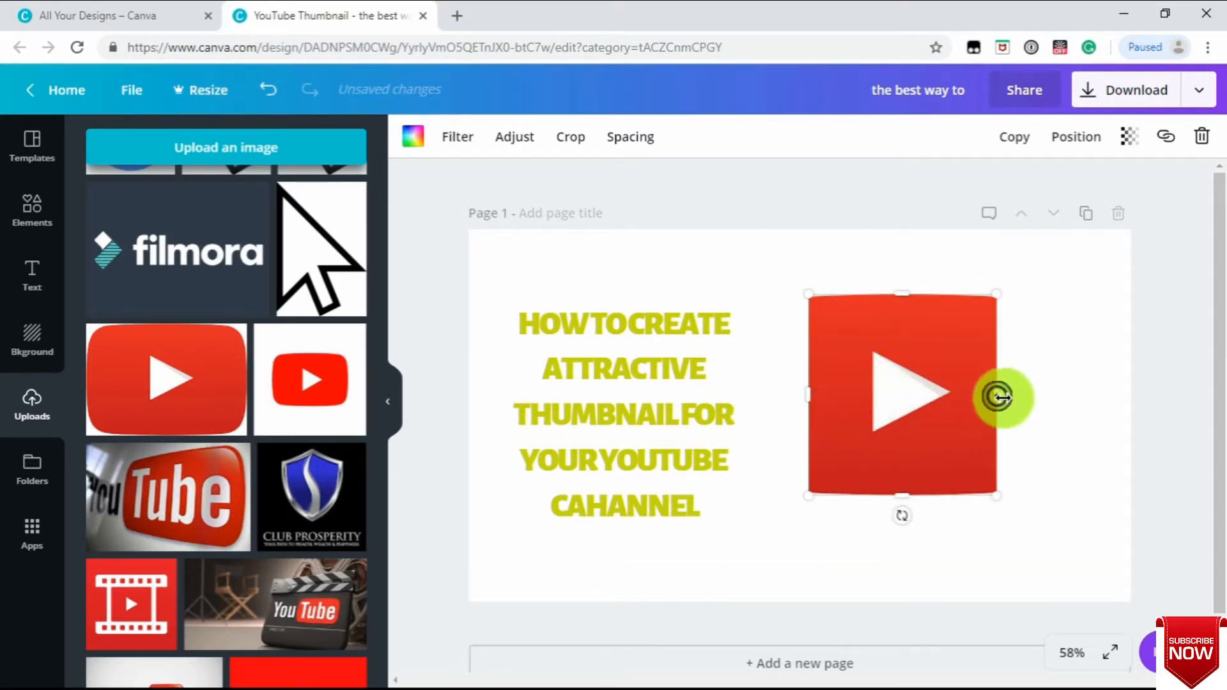
drag(1001, 398, 1087, 416)
drag(945, 337, 926, 346)
click(799, 254)
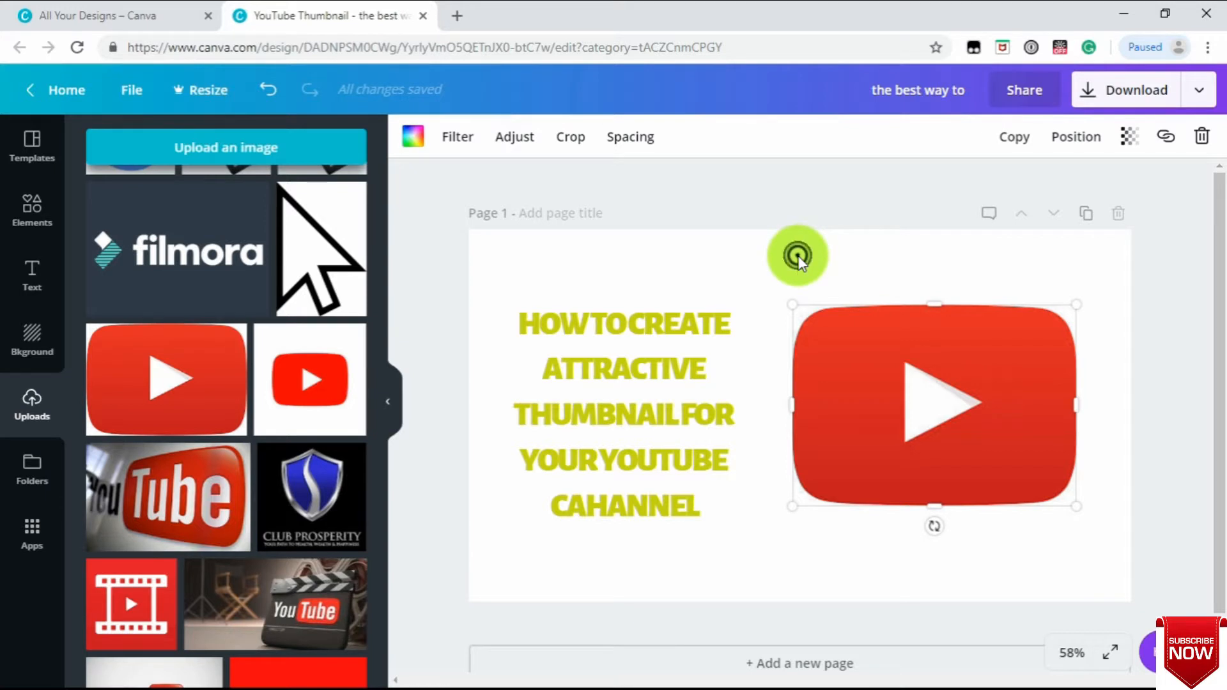
- Change the title's text colour to black and move the title slightly up
click(619, 386)
click(622, 369)
click(649, 147)
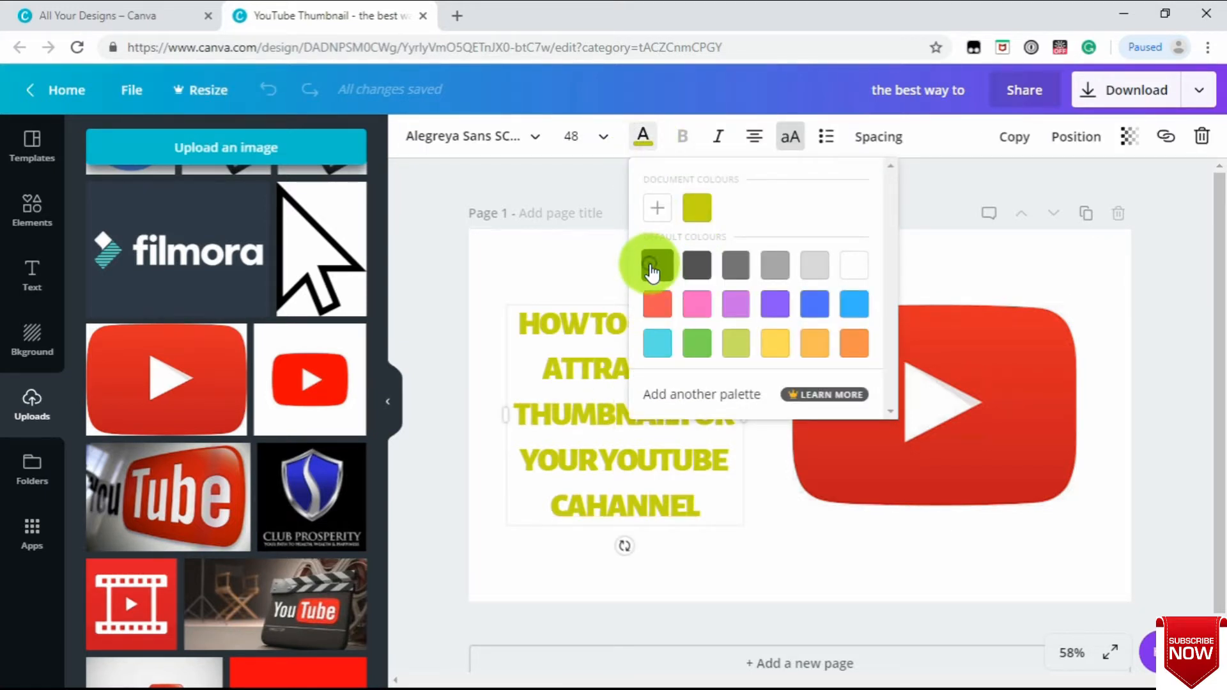
click(652, 271)
click(543, 273)
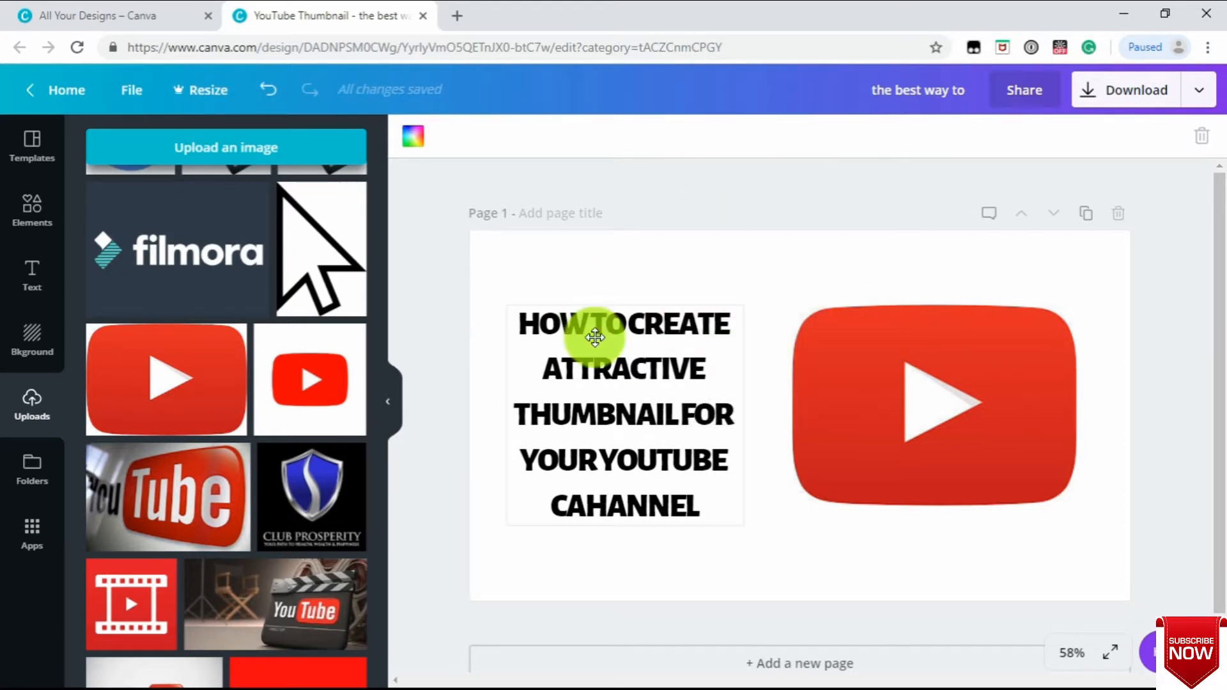
drag(591, 358, 607, 351)
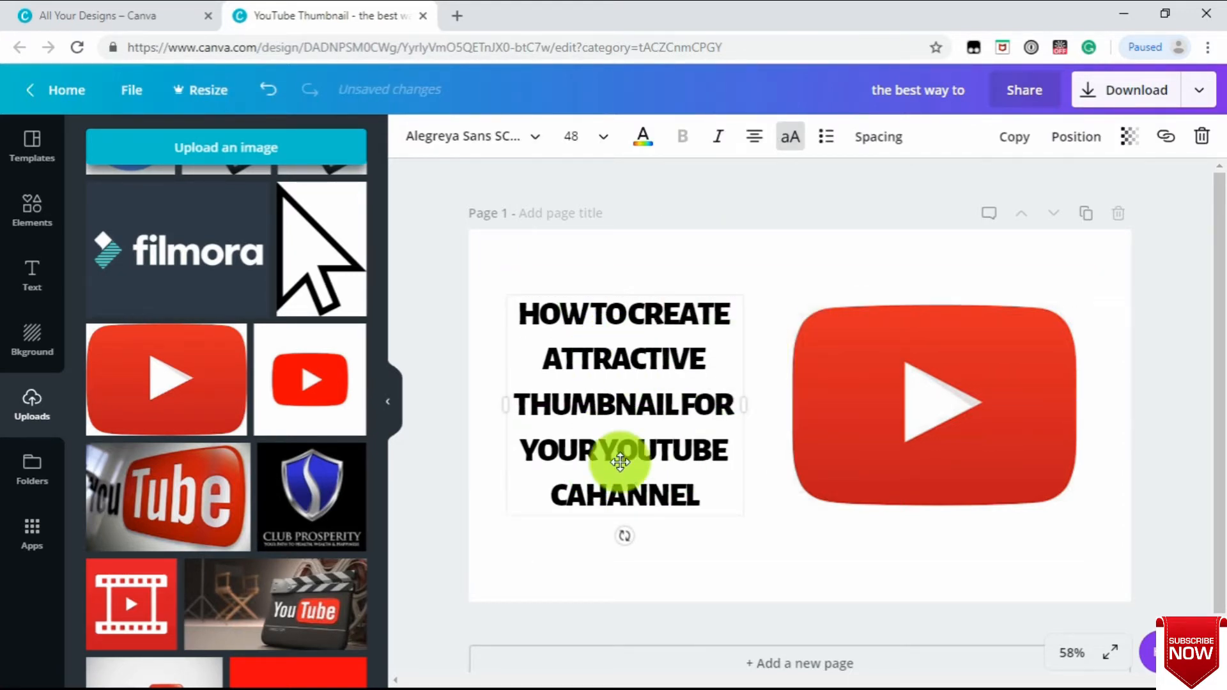
- Examine the available design elements, including shapes, charts, lines, frames, illustrations and icons, plus the photo and graphic collections
click(32, 207)
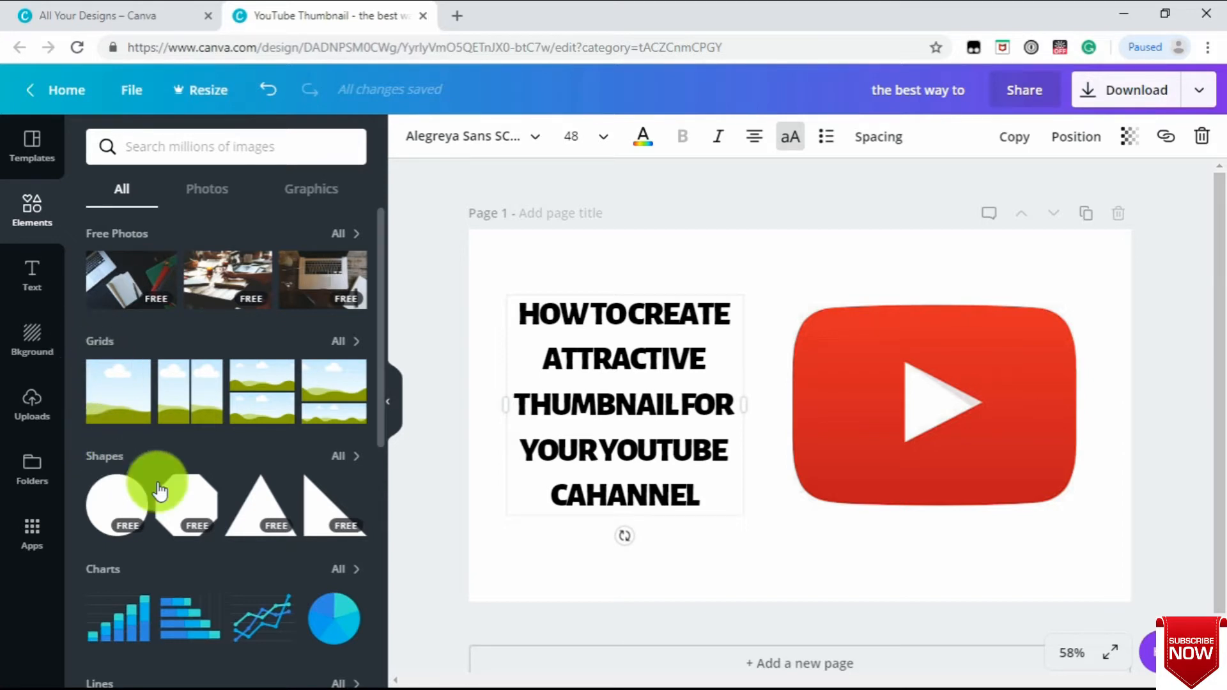
scroll(174, 549, down, 5)
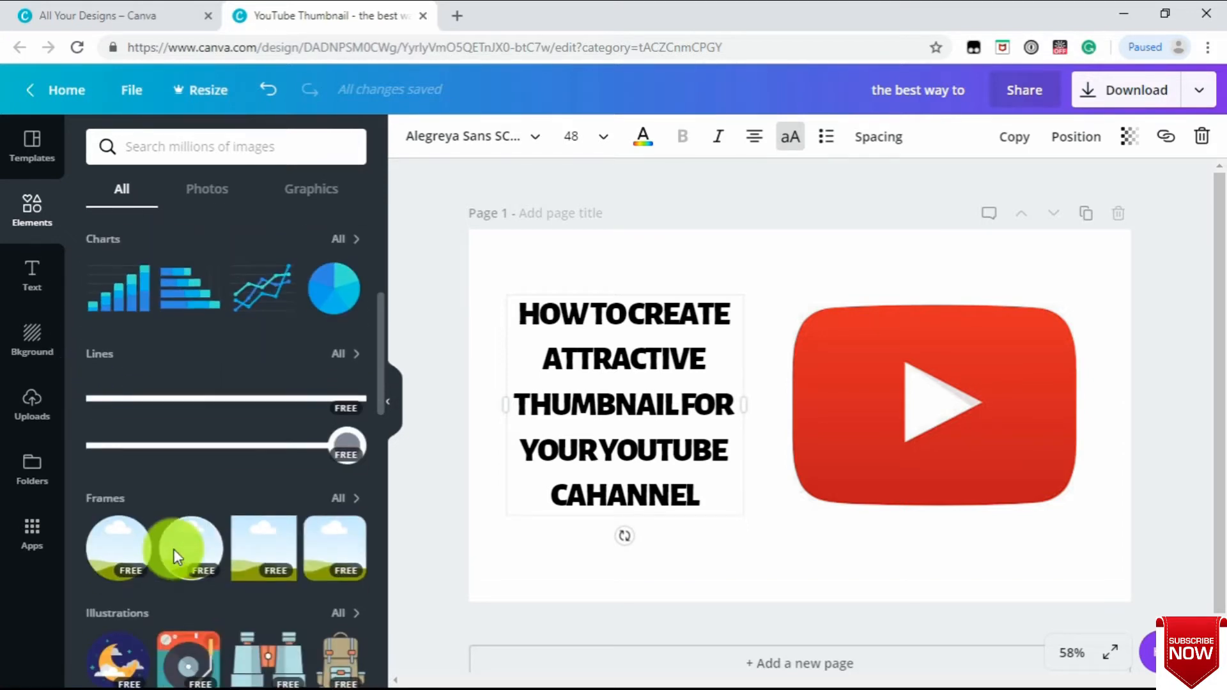
scroll(160, 428, up, 5)
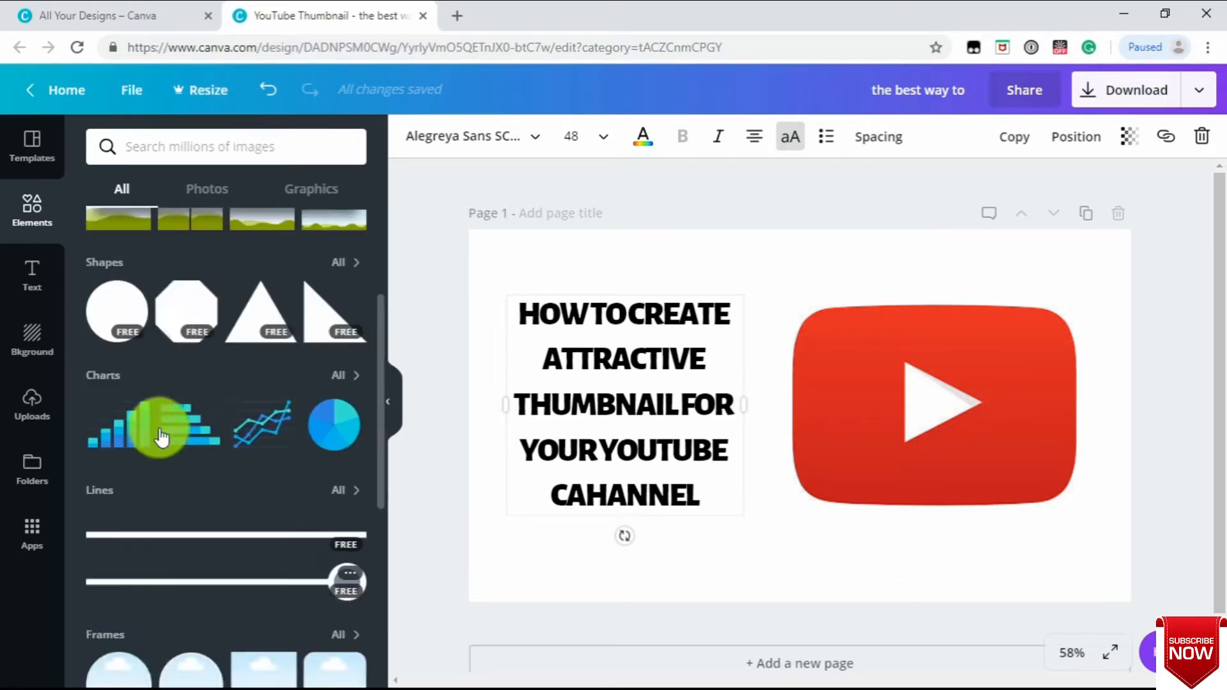
scroll(161, 437, down, 8)
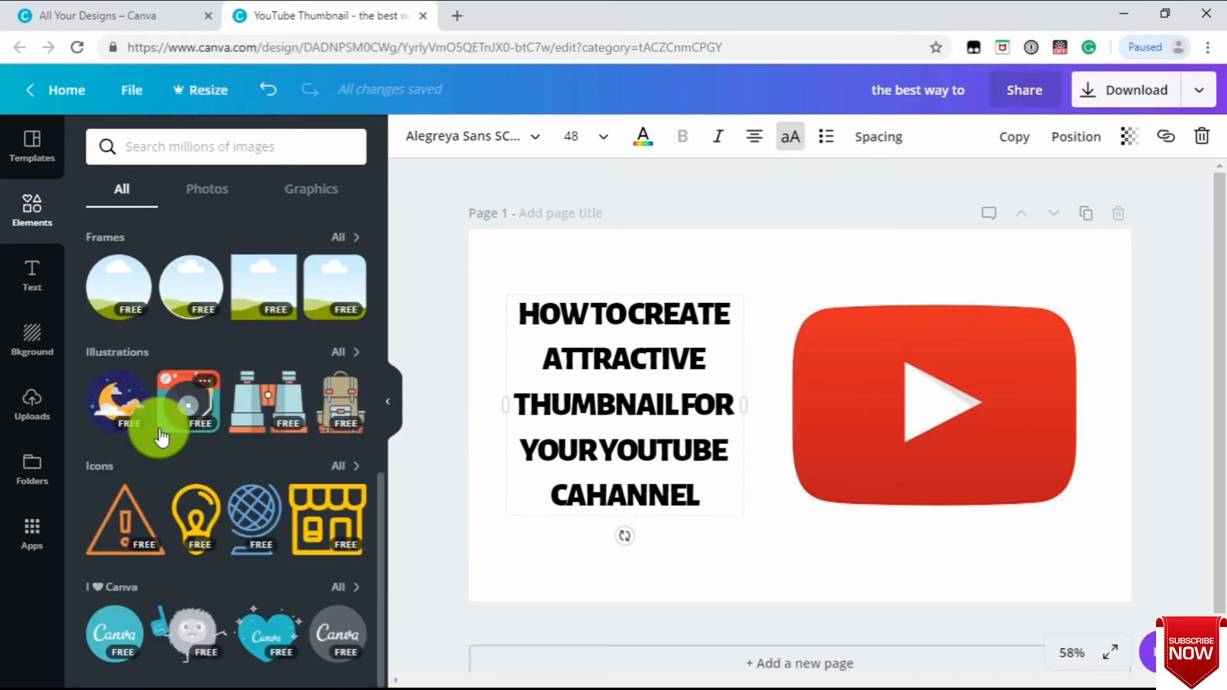
scroll(160, 432, up, 6)
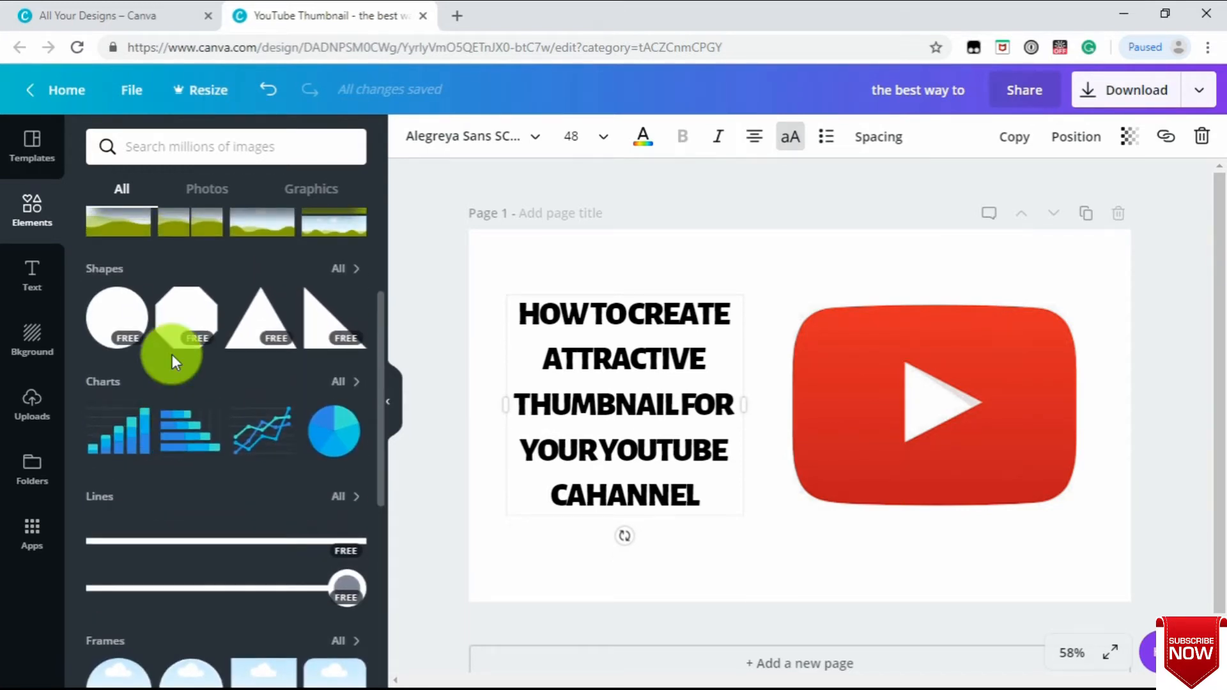
click(211, 189)
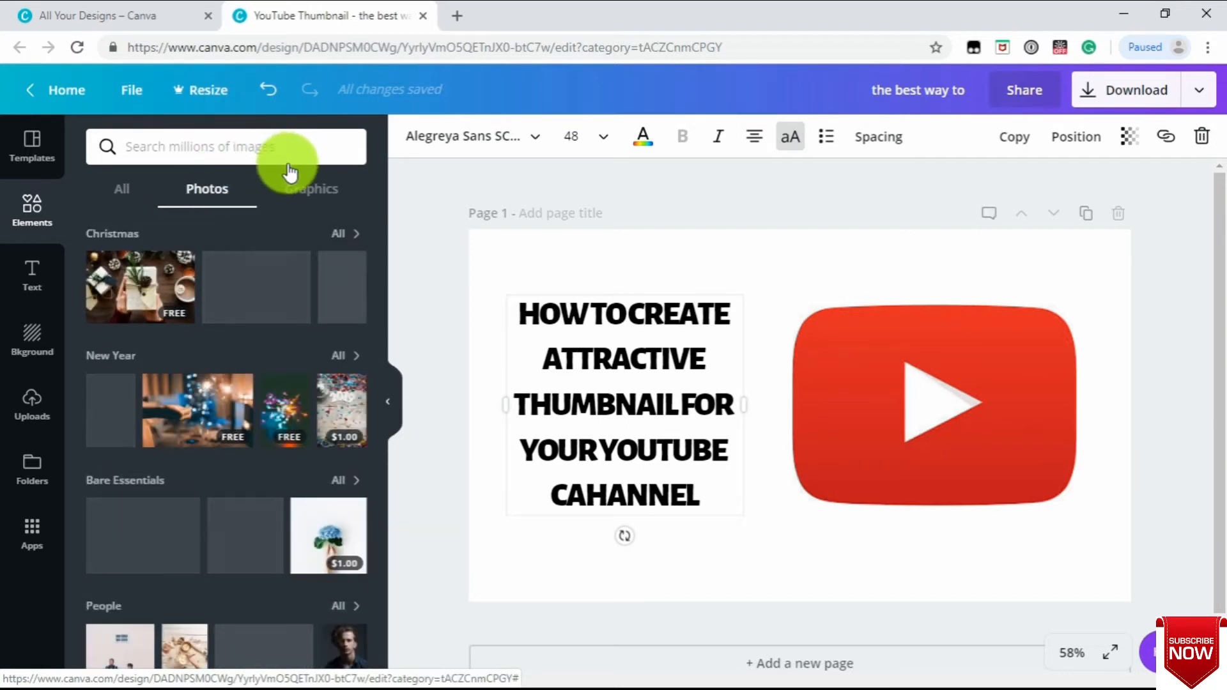
click(305, 188)
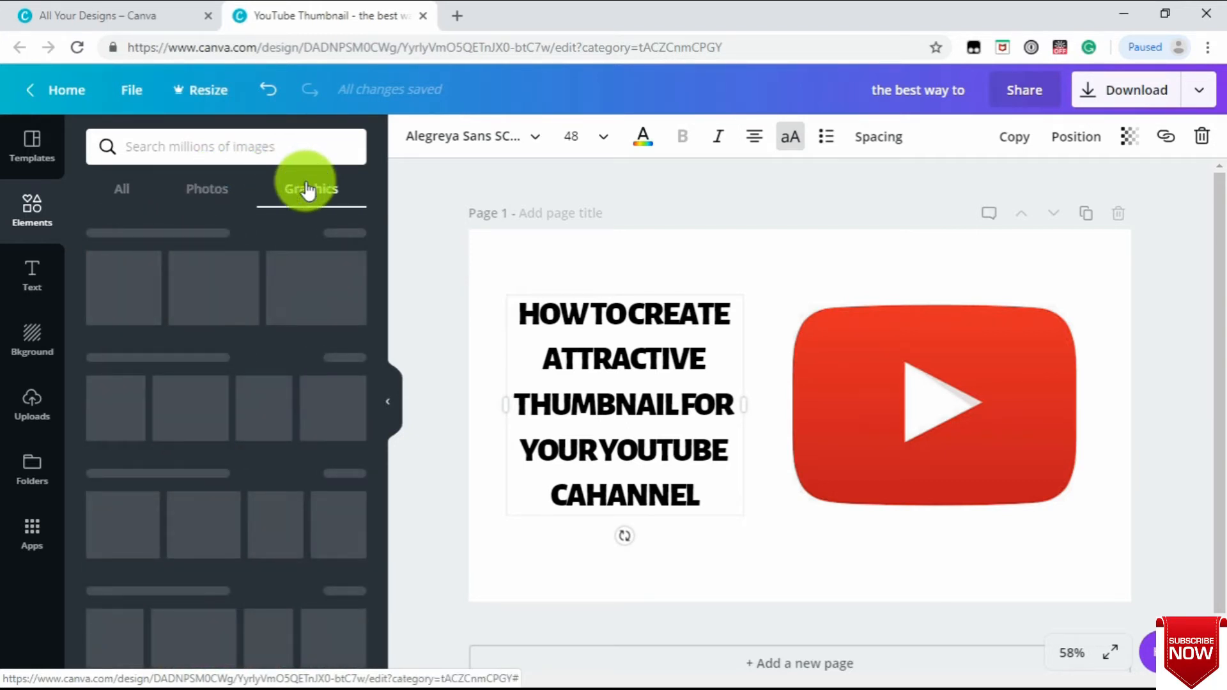
- Examine the heading, subheading and body text options and the ready-made text designs
click(37, 281)
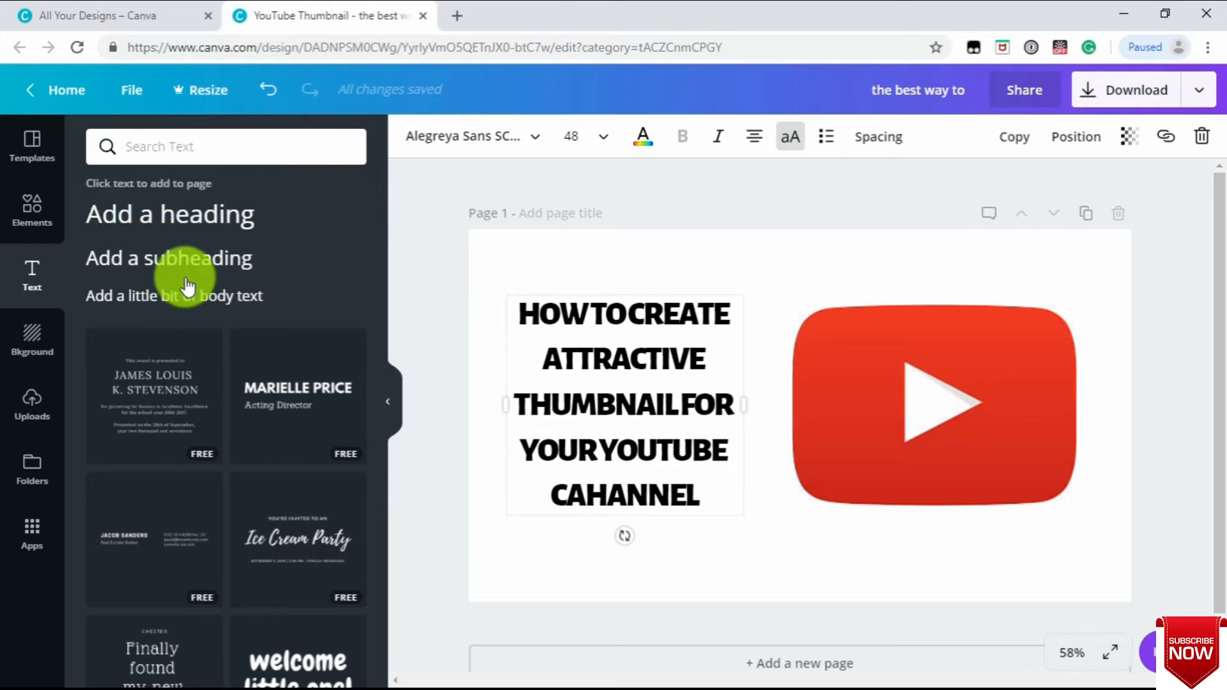
scroll(201, 471, down, 3)
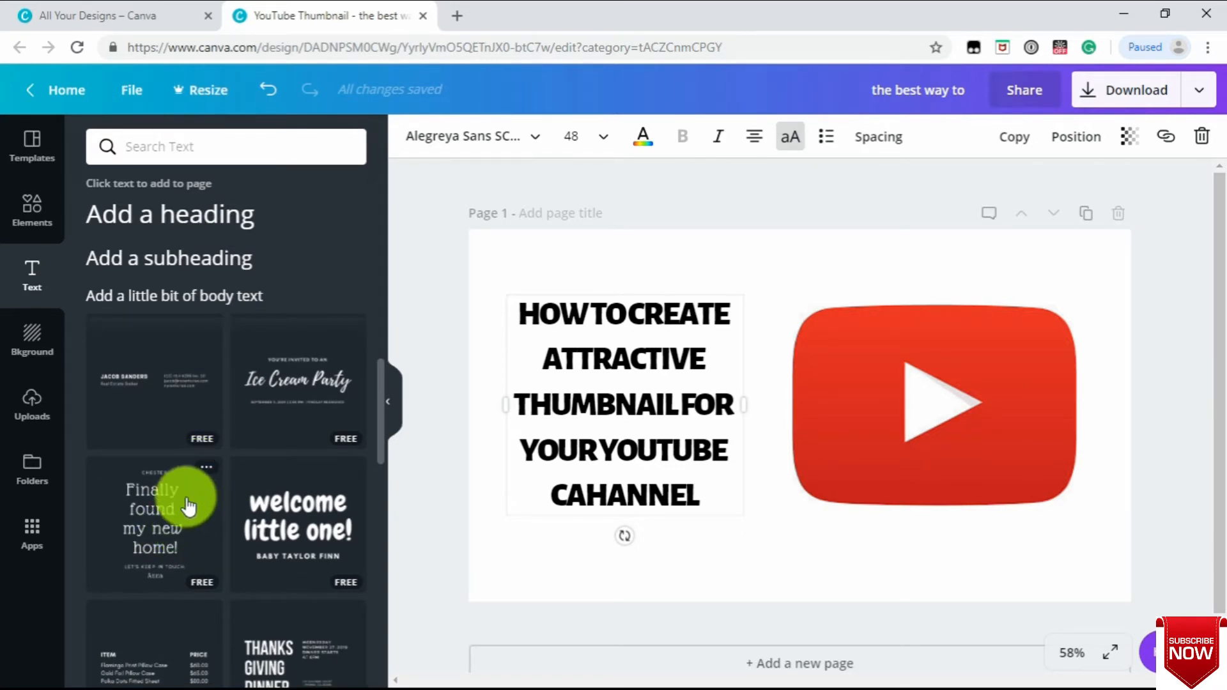
scroll(185, 501, down, 10)
scroll(188, 505, down, 5)
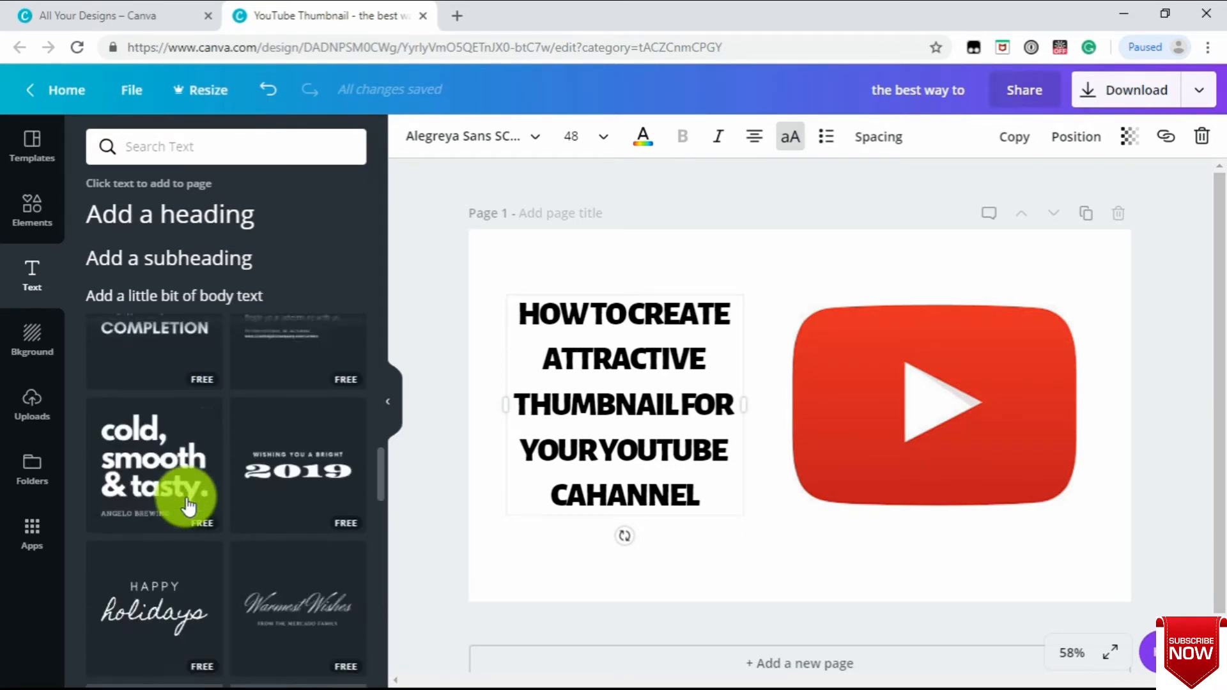
scroll(188, 506, down, 4)
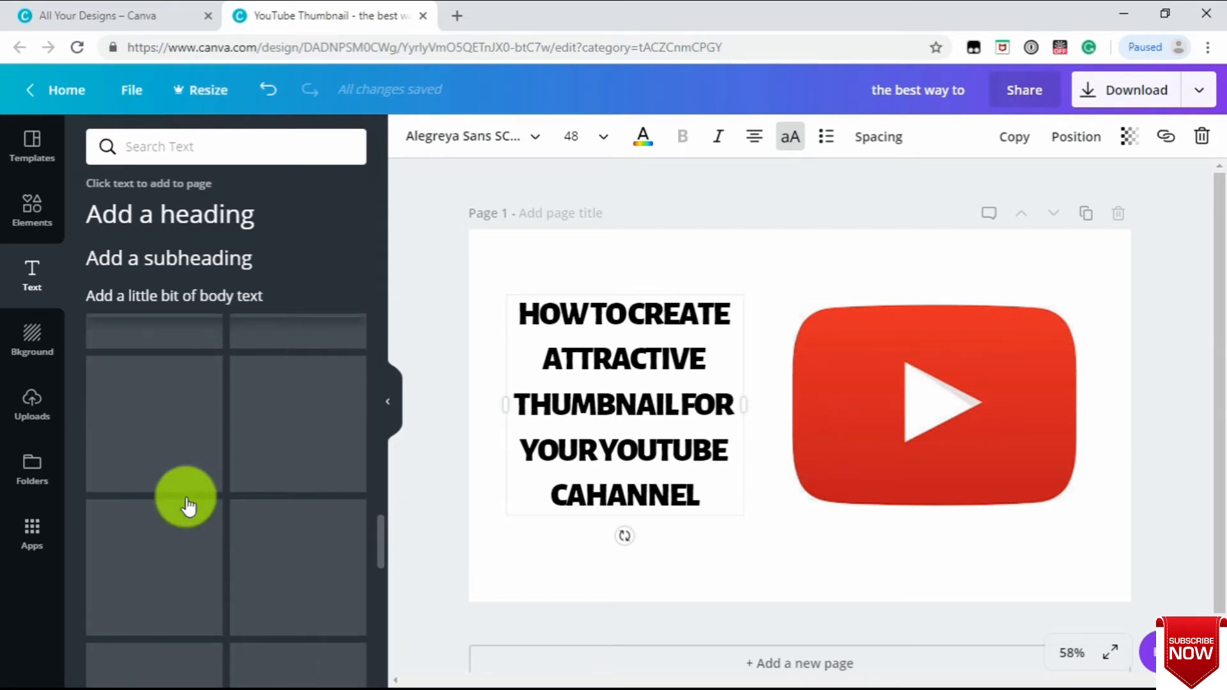
scroll(188, 506, up, 4)
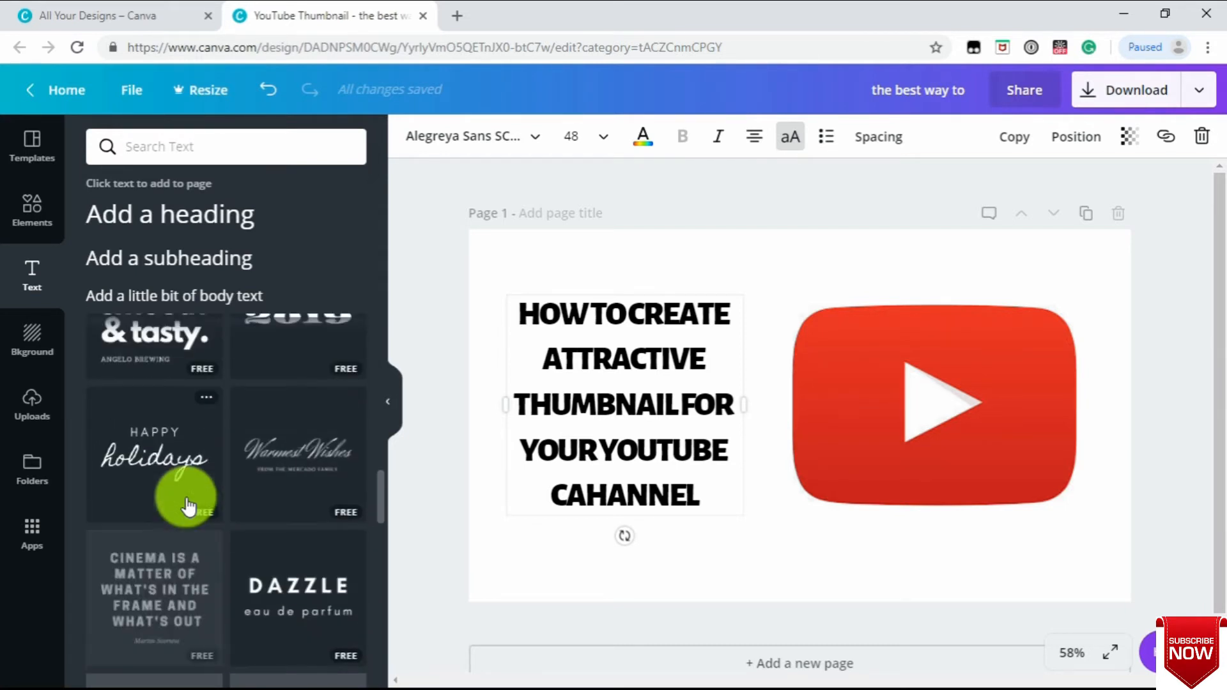
- Try the blue gradient and the dark starry-sky backgrounds on the thumbnail page, and undo both background changes
click(33, 347)
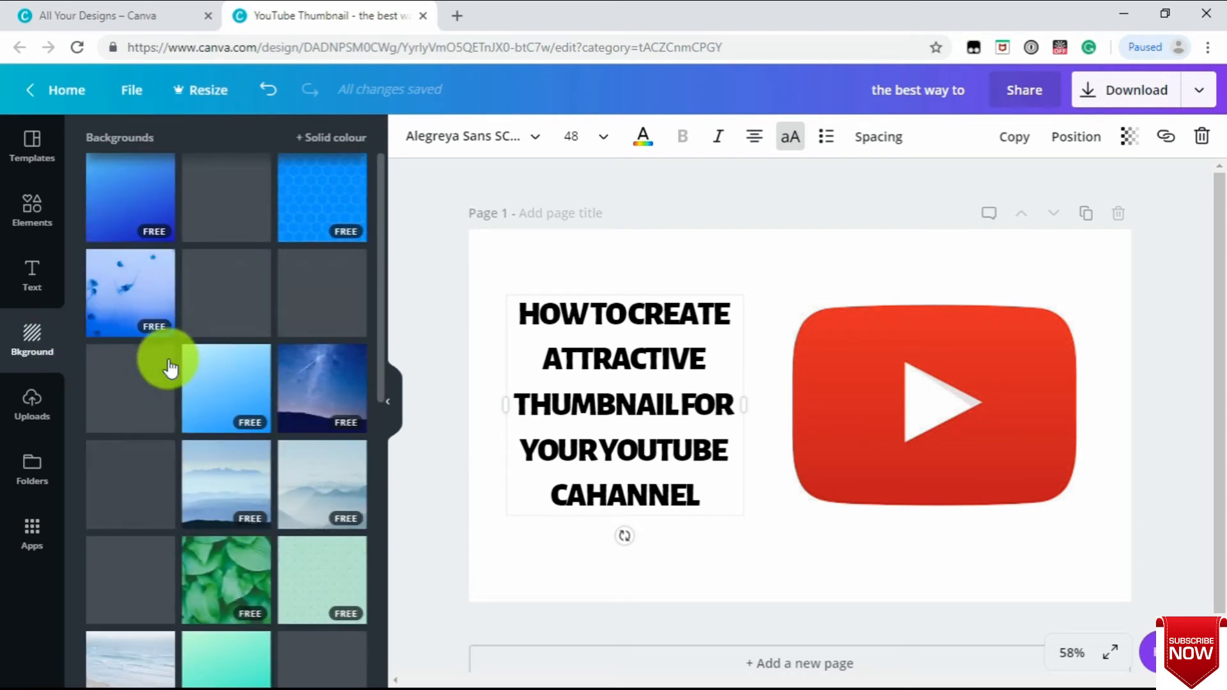
drag(131, 189, 559, 273)
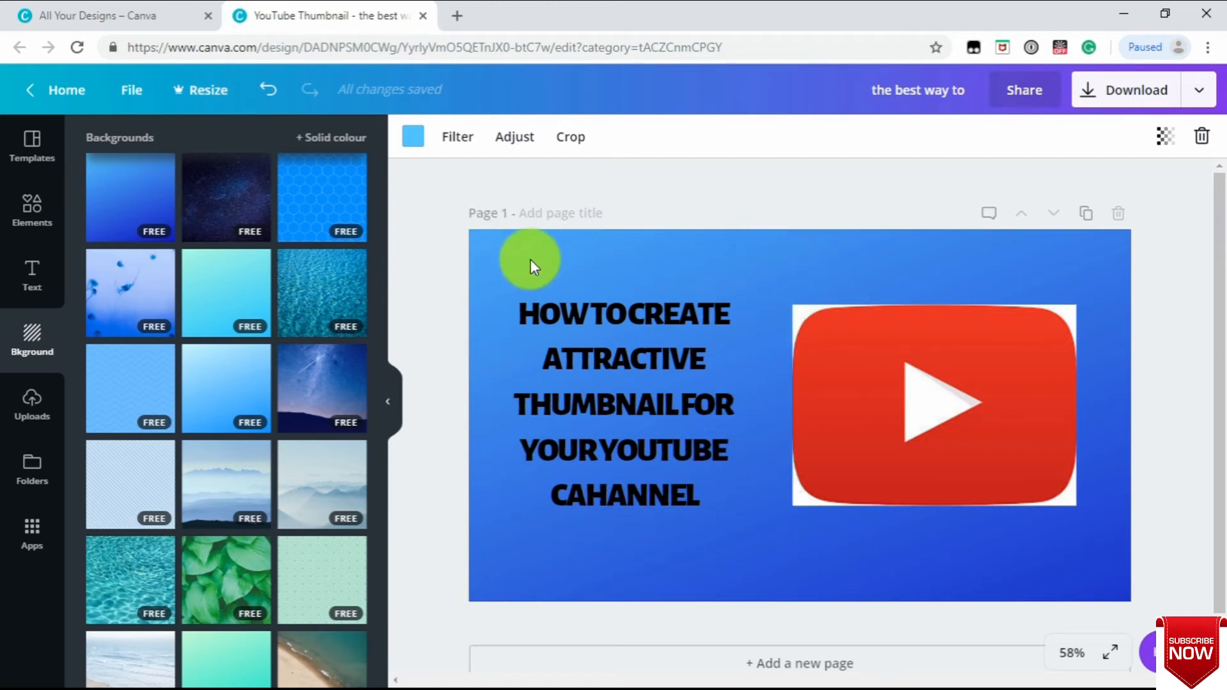
drag(221, 182, 670, 329)
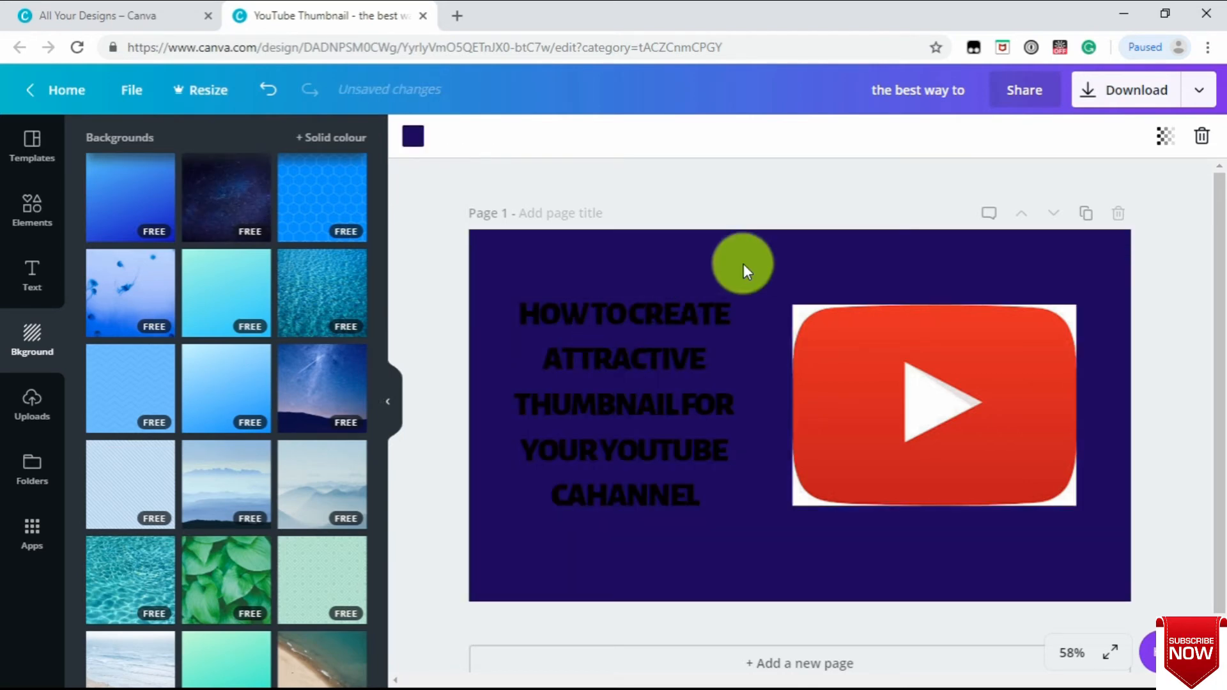
key(ctrl+z)
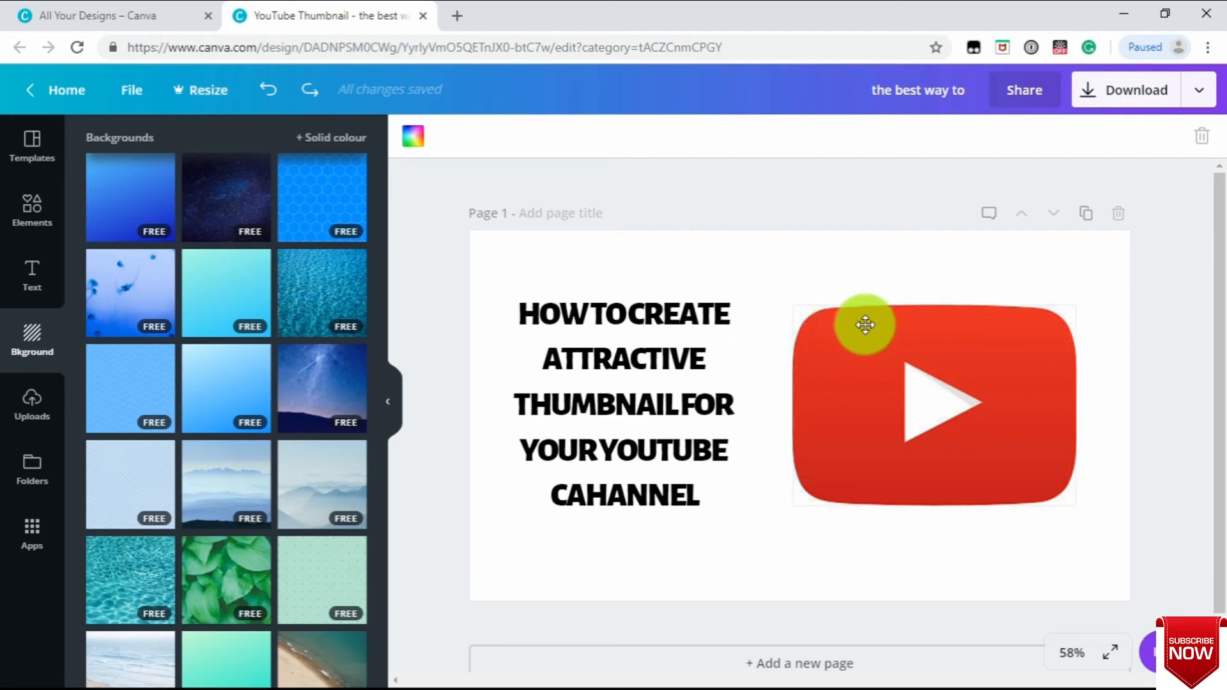
- Download the thumbnail as a PNG file and dismiss the Canva for Work trial offer
click(1123, 101)
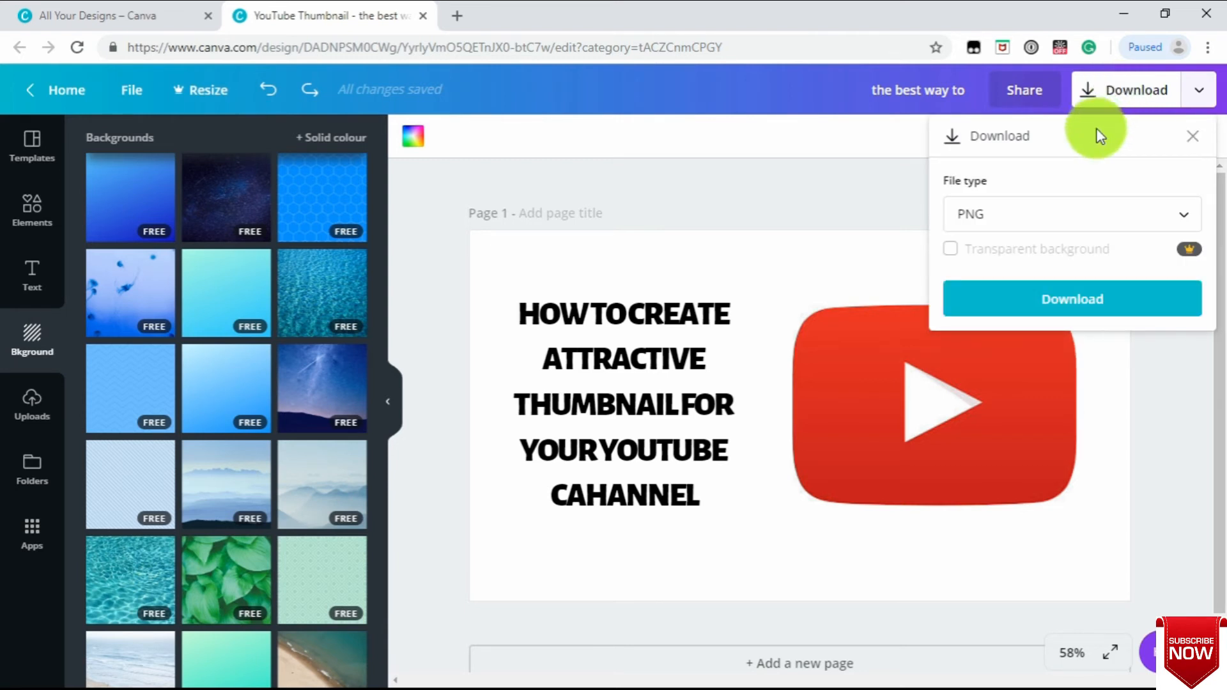
click(1086, 219)
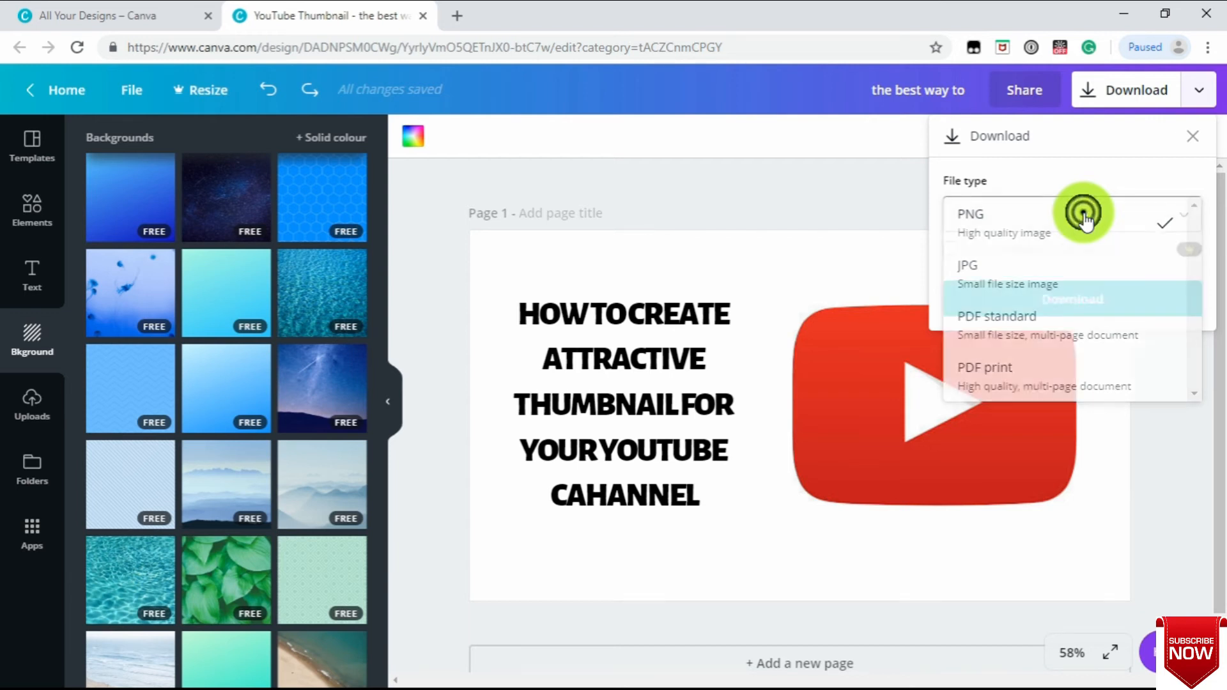
click(1085, 219)
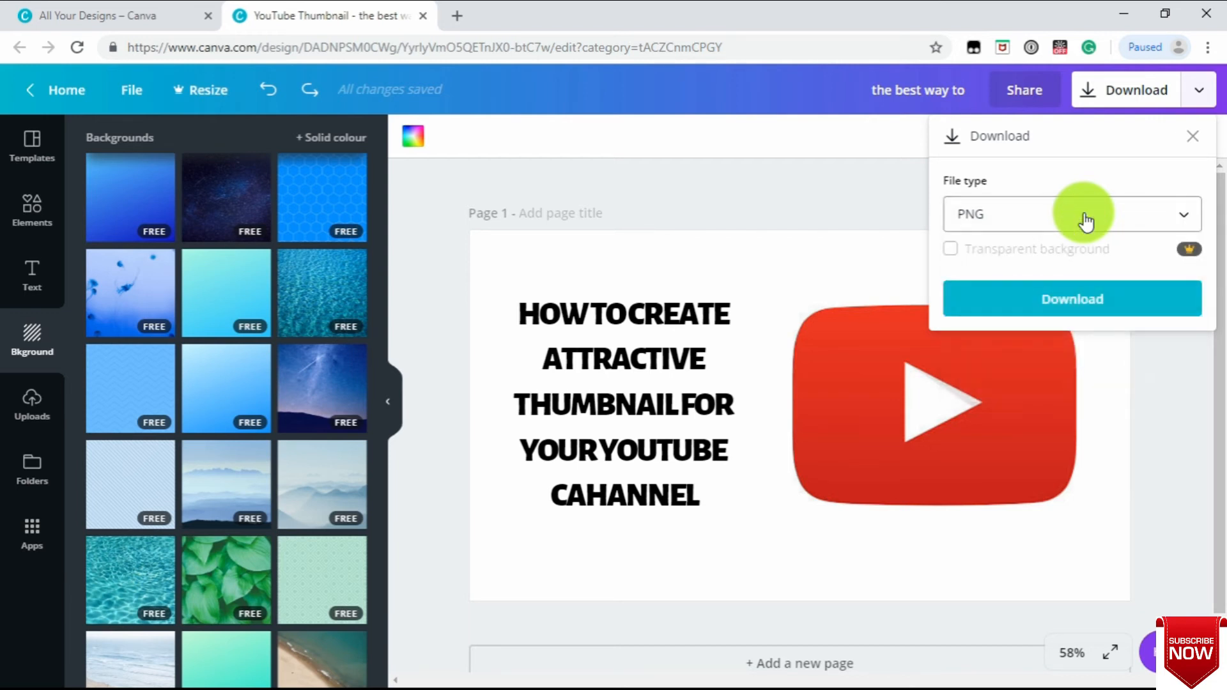
click(1059, 305)
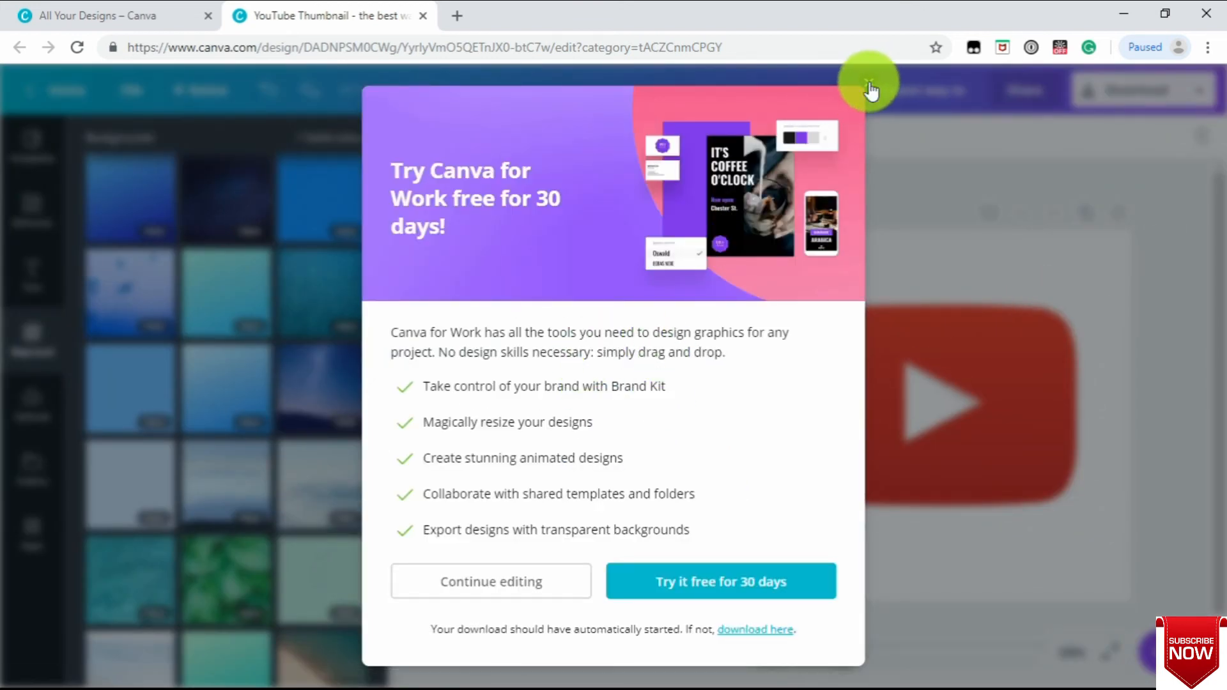
click(869, 83)
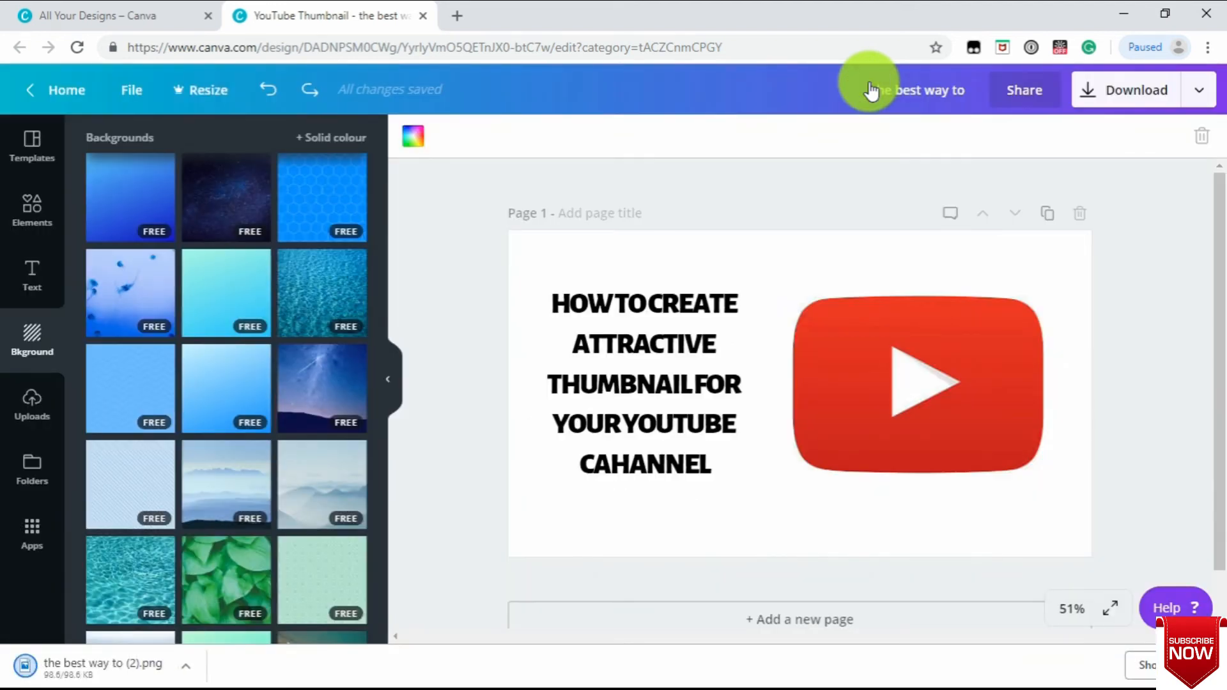